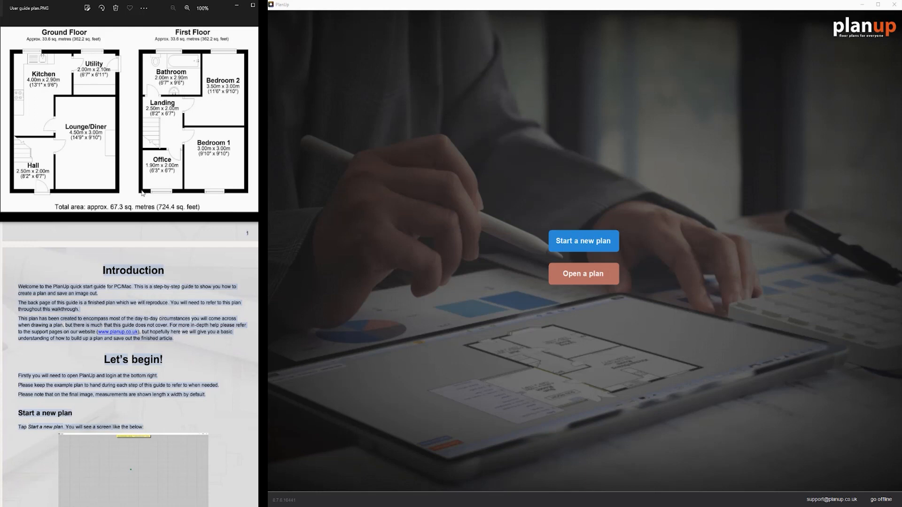
Start a new plan and add a room 2.00 m wide by 2.50 m long to the ground floor
{"action": "scroll", "coordinate": [146, 320], "scroll_direction": "down", "scroll_amount": 4}
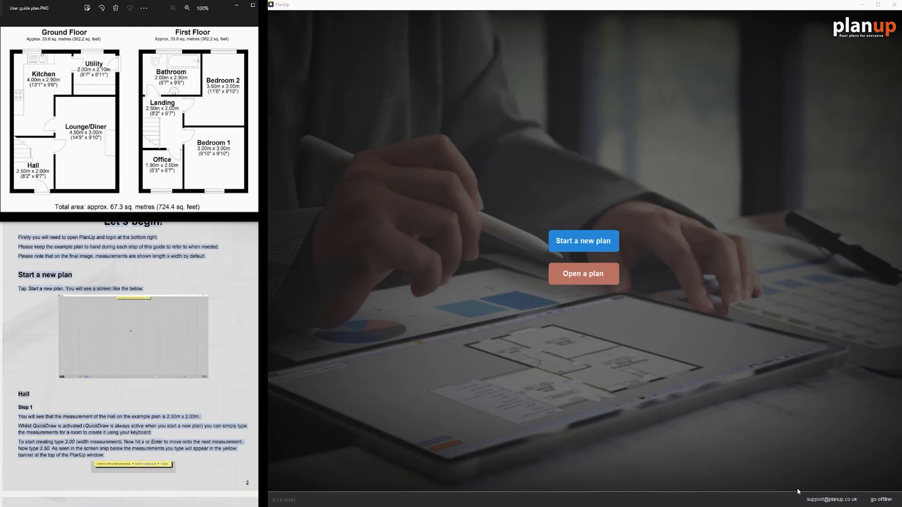
{"action": "left_click", "coordinate": [583, 240]}
{"action": "scroll", "coordinate": [131, 357], "scroll_direction": "down", "scroll_amount": 4}
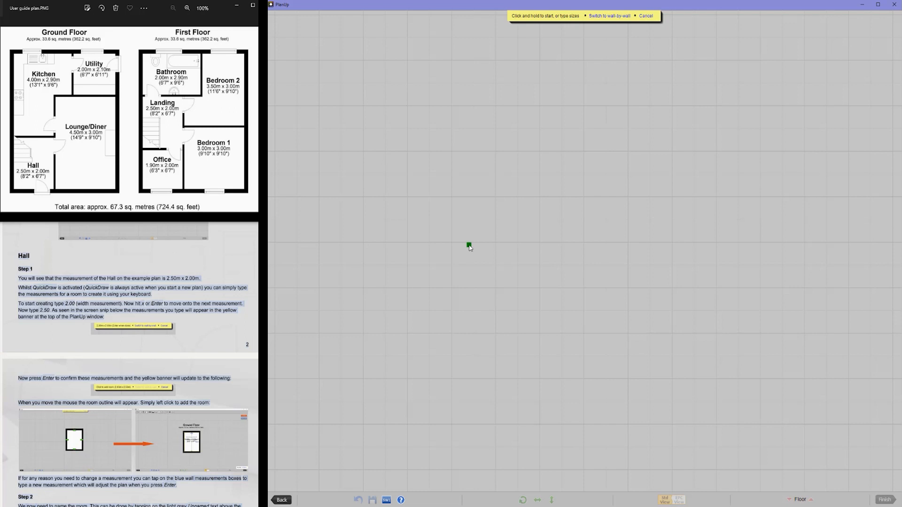
{"action": "type", "text": "2.00m x ?"}
{"action": "key", "text": "Return"}
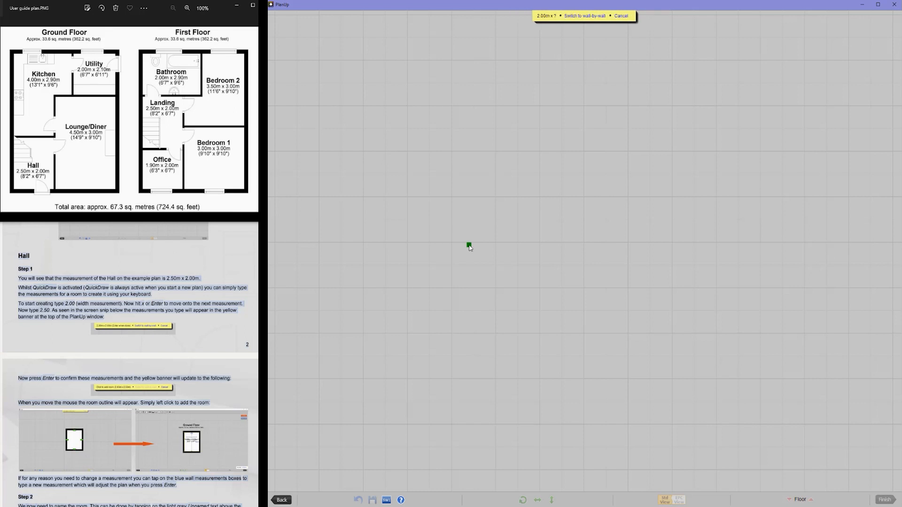
{"action": "type", "text": "2.00"}
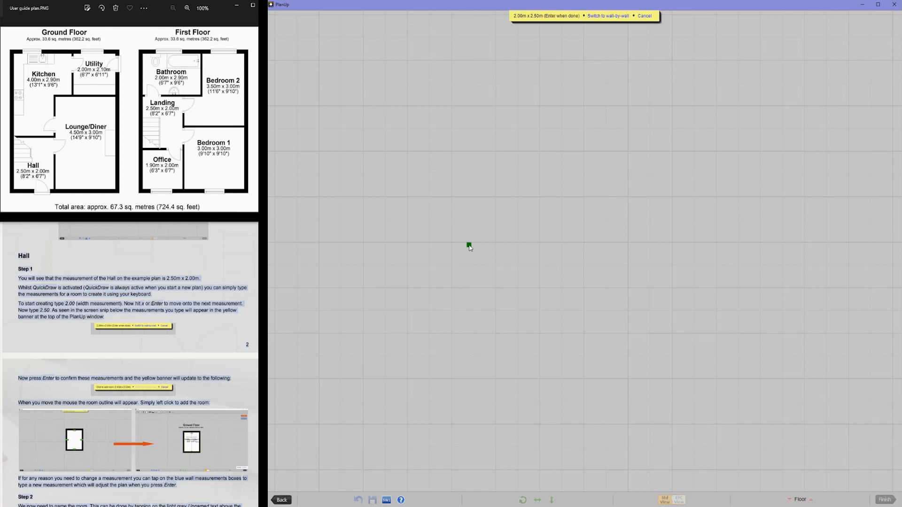
{"action": "key", "text": "Return"}
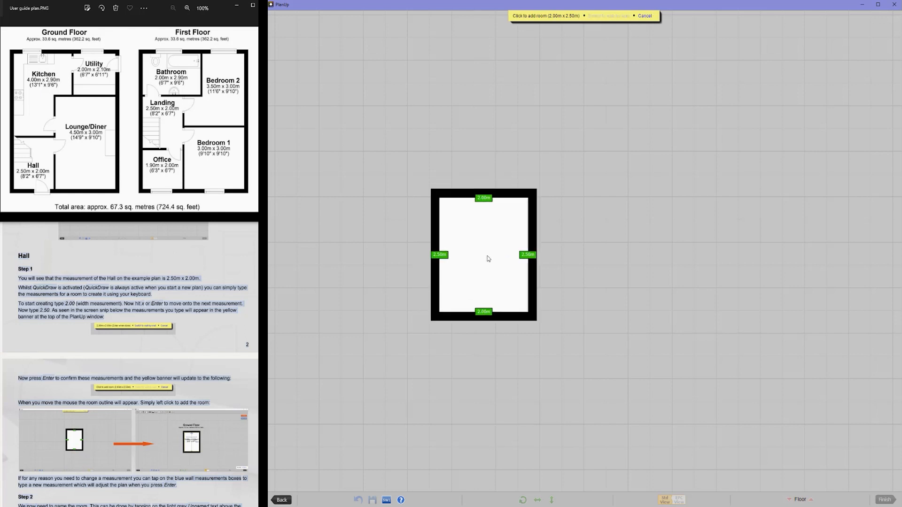
{"action": "left_click", "coordinate": [576, 287]}
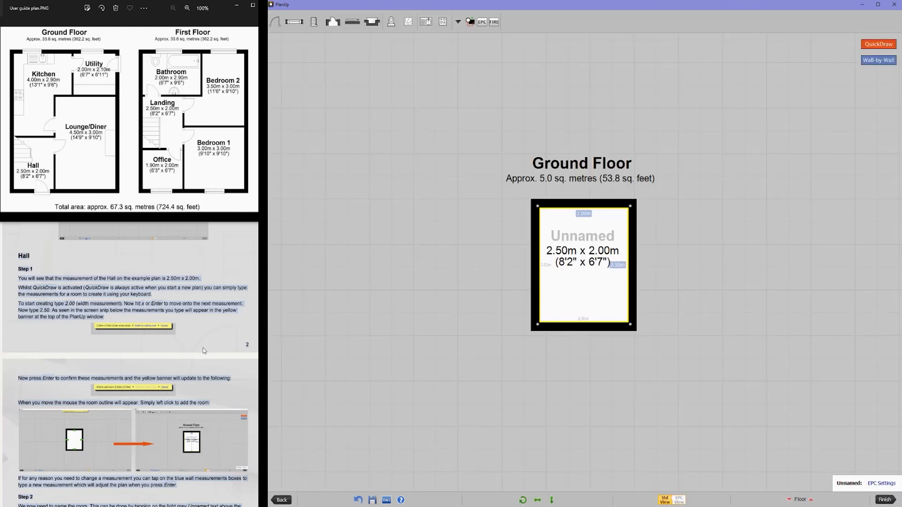
Name the unnamed room Hall using the predefined room titles
{"action": "scroll", "coordinate": [204, 350], "scroll_direction": "down", "scroll_amount": 3}
{"action": "scroll", "coordinate": [204, 351], "scroll_direction": "down", "scroll_amount": 2}
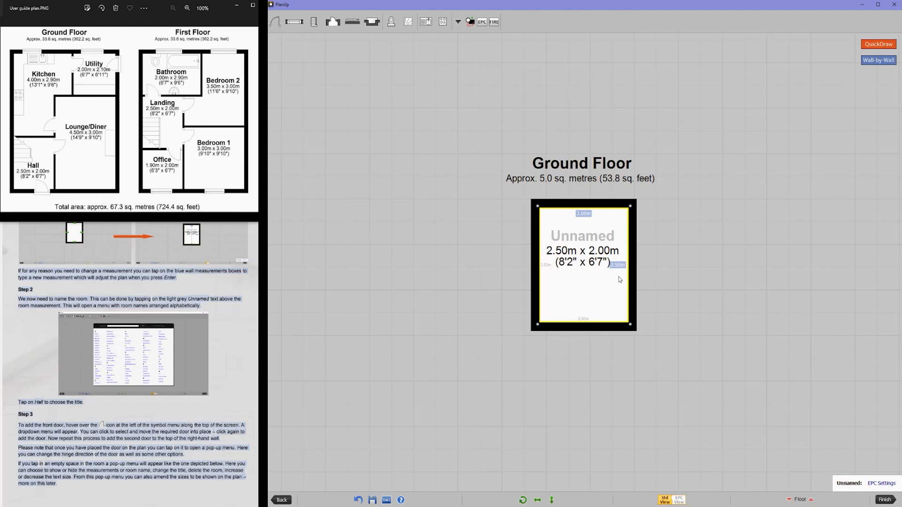
{"action": "left_click", "coordinate": [598, 240]}
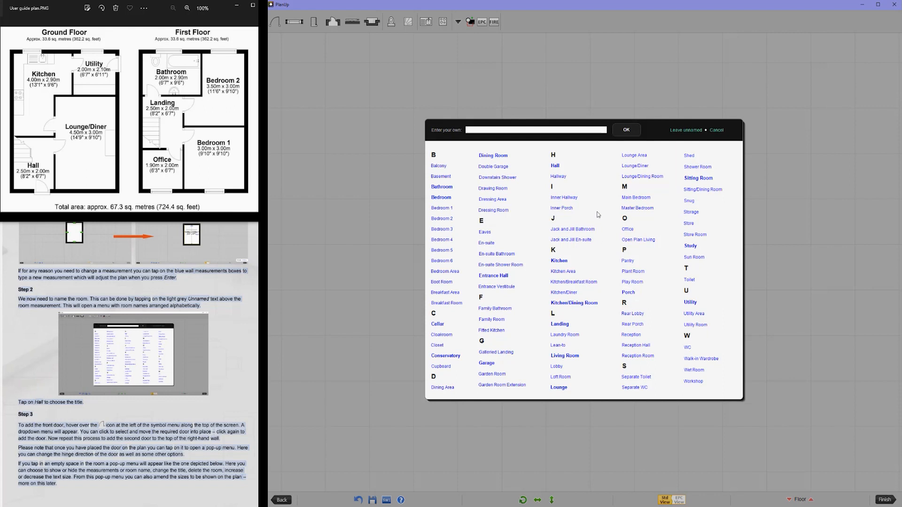
{"action": "left_click", "coordinate": [556, 167]}
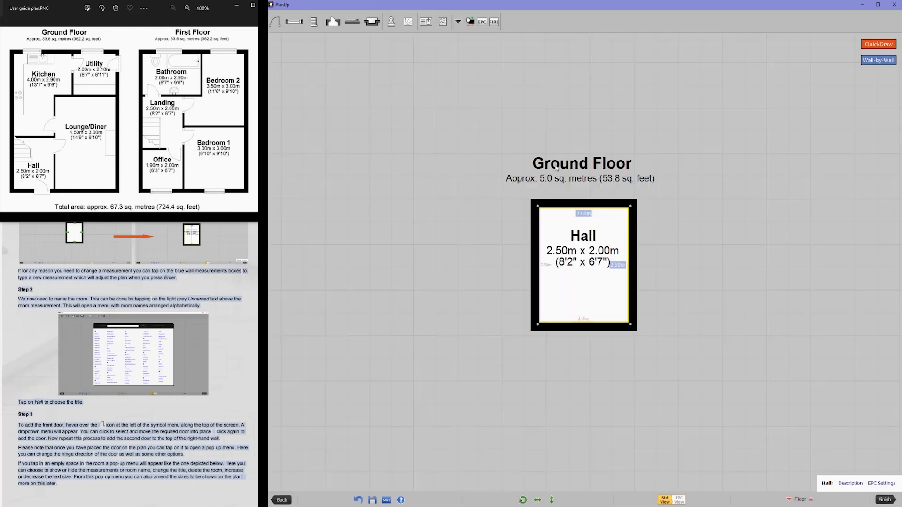
Add a standard-size single door to the Hall's bottom wall, near the right-hand corner and opening inwards
{"action": "scroll", "coordinate": [225, 333], "scroll_direction": "down", "scroll_amount": 5}
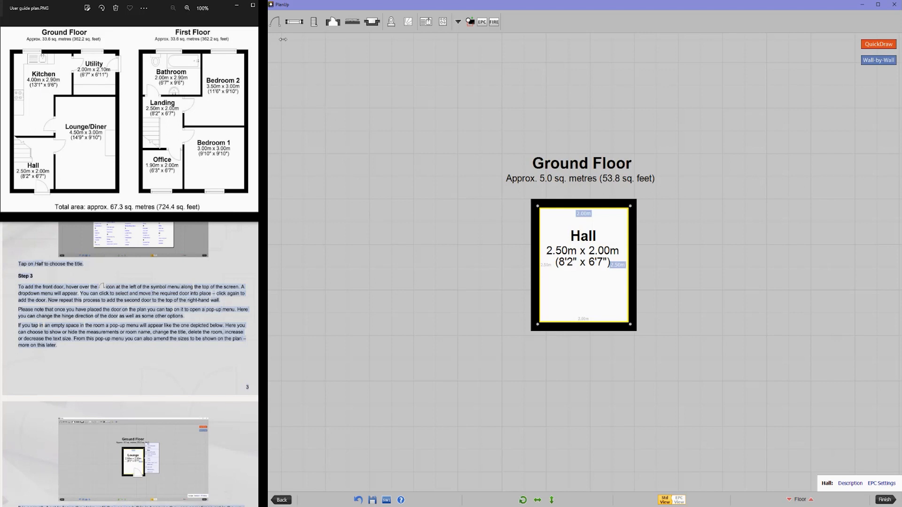
{"action": "mouse_move", "coordinate": [277, 26]}
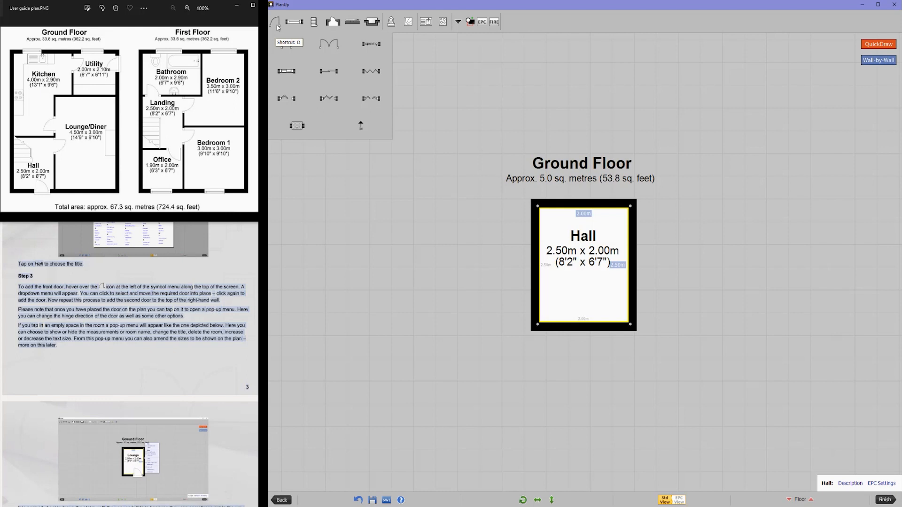
{"action": "left_click", "coordinate": [288, 46]}
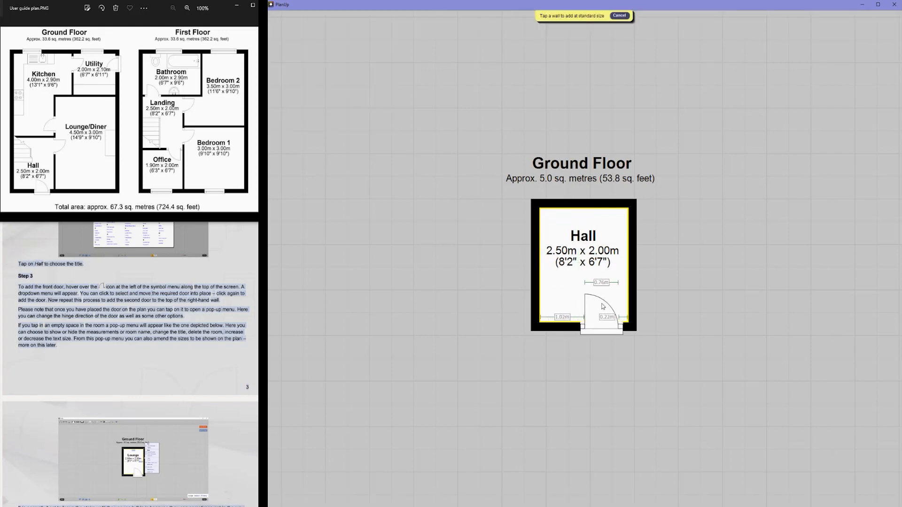
{"action": "left_click", "coordinate": [603, 306]}
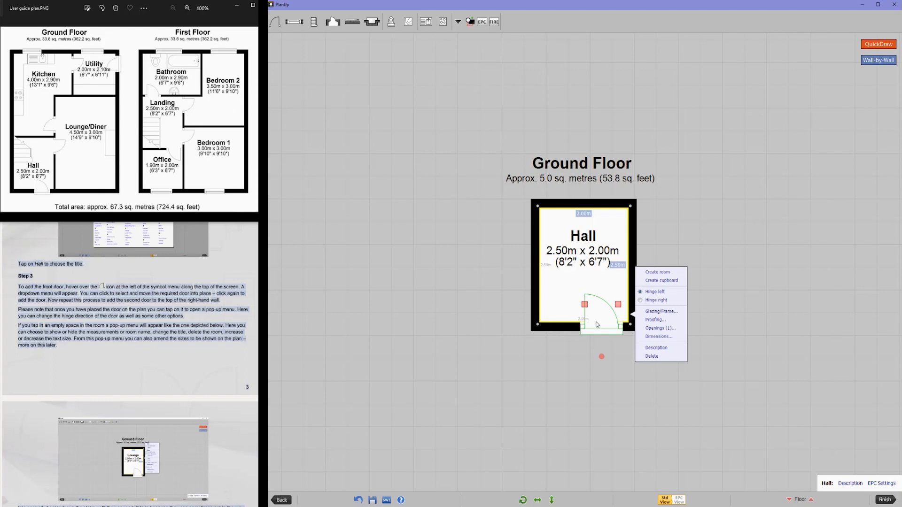
Add a second single door near the top of the Hall's right-hand wall, opening outwards and hinged right
{"action": "left_click", "coordinate": [284, 47]}
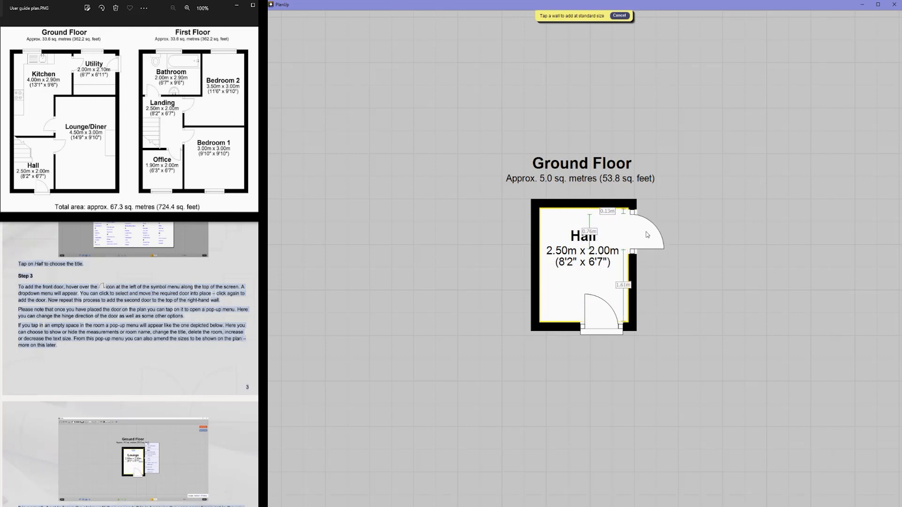
{"action": "left_click", "coordinate": [647, 235]}
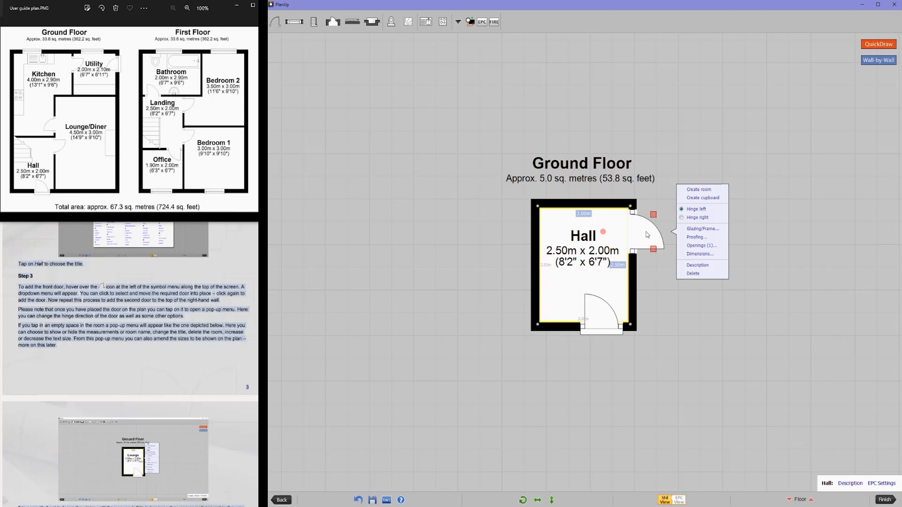
{"action": "left_click", "coordinate": [694, 219]}
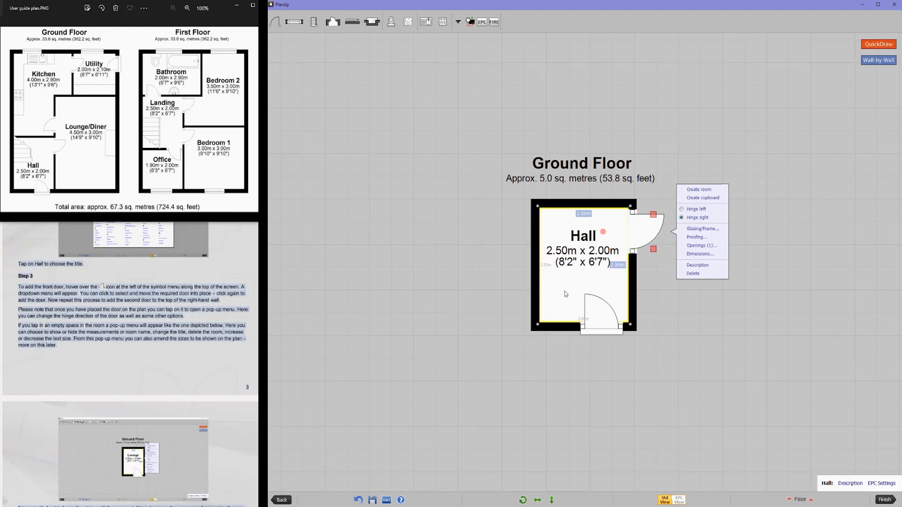
{"action": "left_click", "coordinate": [603, 287]}
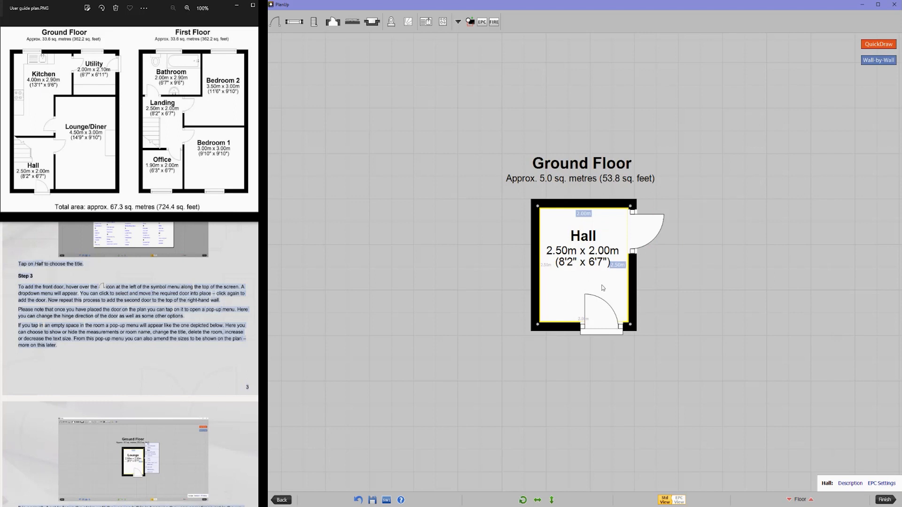
Examine the Hall's room options and the guide's section on moving around the plan
{"action": "left_click", "coordinate": [603, 288]}
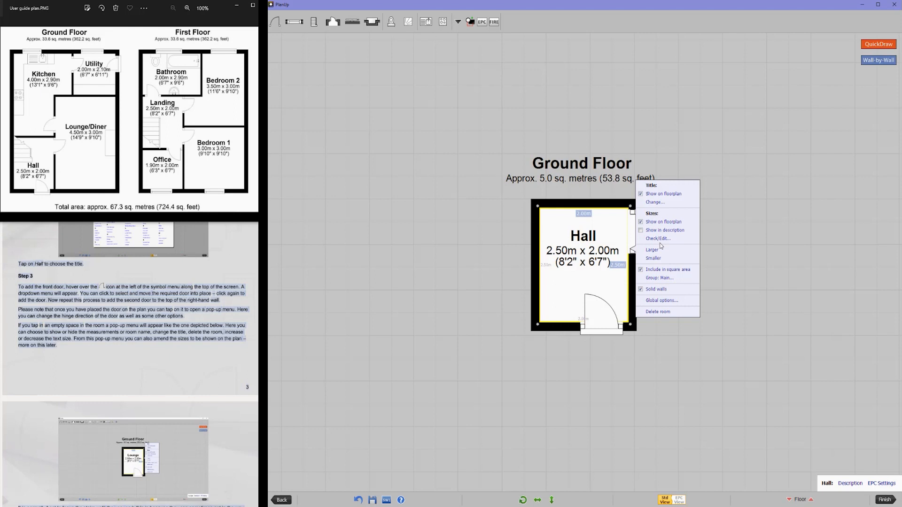
{"action": "left_click", "coordinate": [611, 286]}
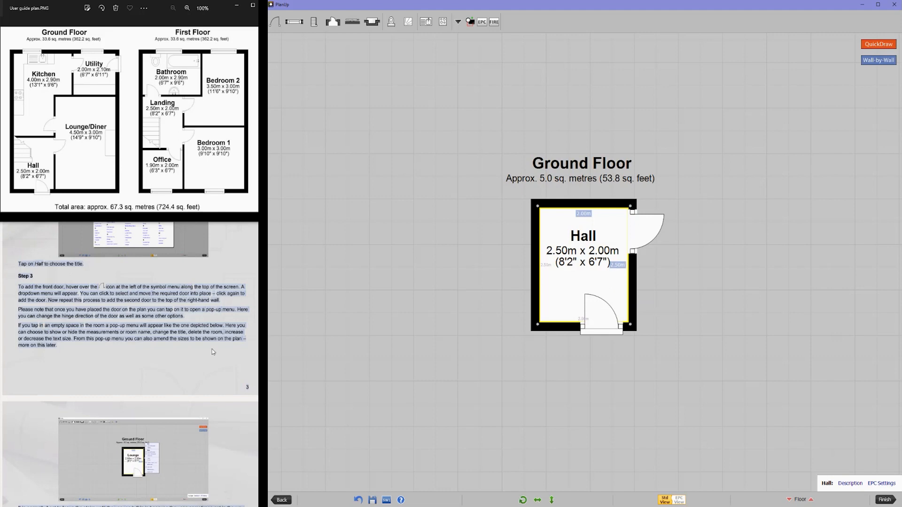
{"action": "scroll", "coordinate": [214, 351], "scroll_direction": "down", "scroll_amount": 3}
{"action": "scroll", "coordinate": [212, 352], "scroll_direction": "down", "scroll_amount": 6}
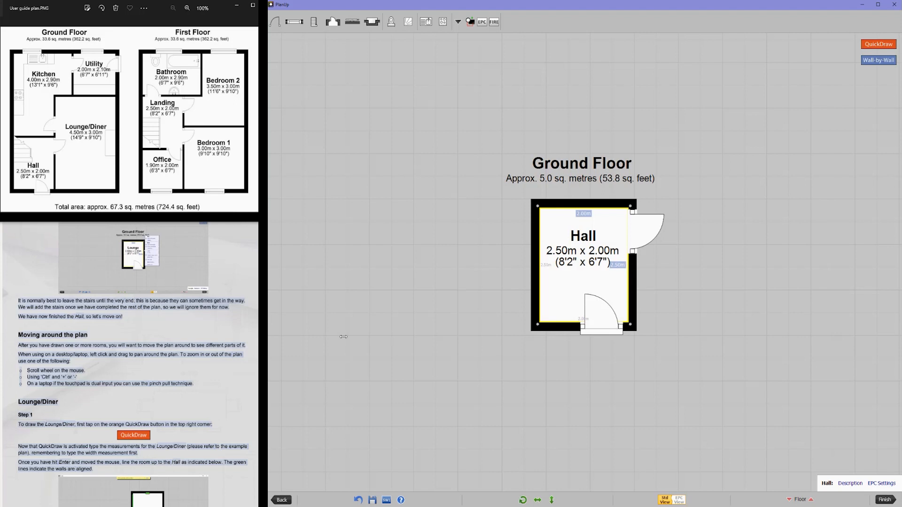
{"action": "scroll", "coordinate": [217, 348], "scroll_direction": "down", "scroll_amount": 3}
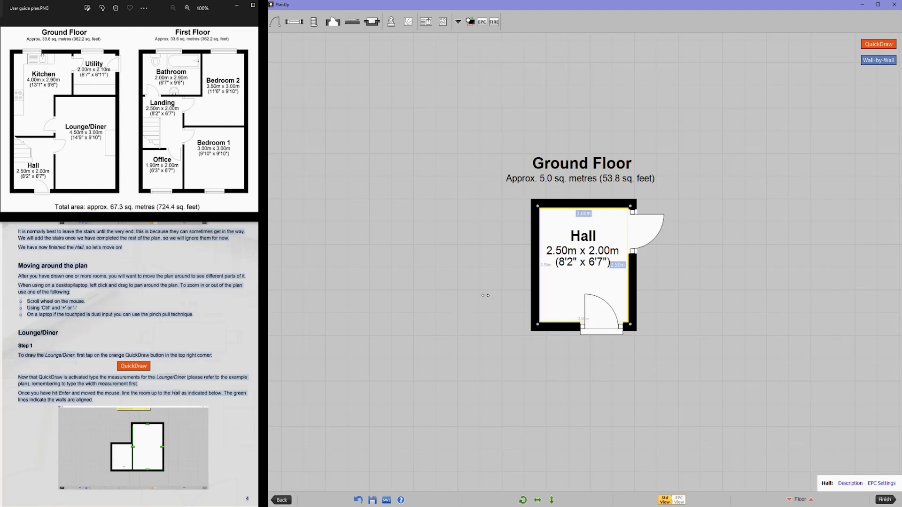
{"action": "left_click_drag", "start_coordinate": [480, 303], "coordinate": [419, 310]}
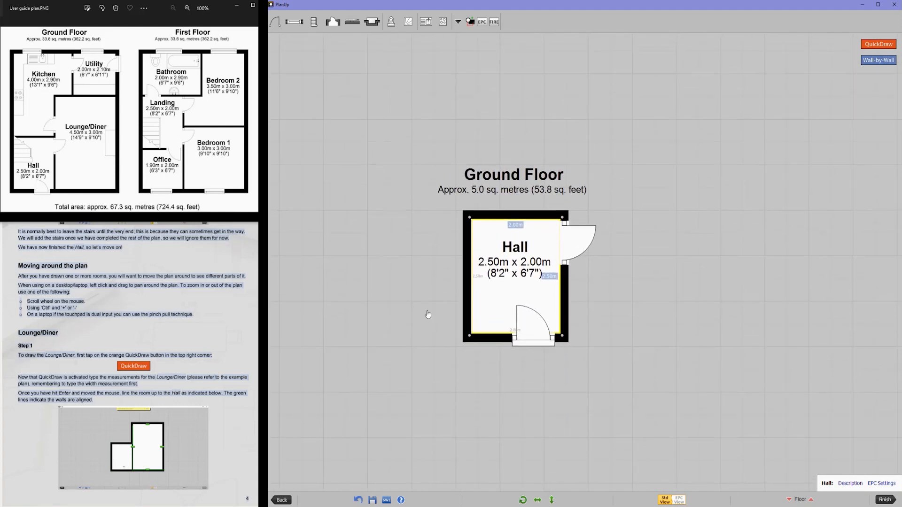
{"action": "scroll", "coordinate": [442, 305], "scroll_direction": "up", "scroll_amount": 3}
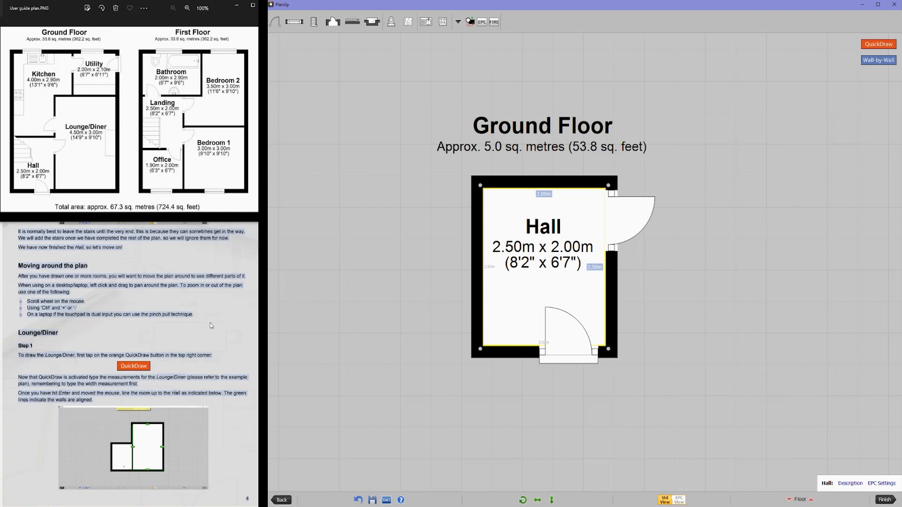
QuickDraw a room 3.00 m wide by 4.50 m long against the Hall's right-hand wall, with the bottom walls aligned
{"action": "scroll", "coordinate": [210, 325], "scroll_direction": "down", "scroll_amount": 3}
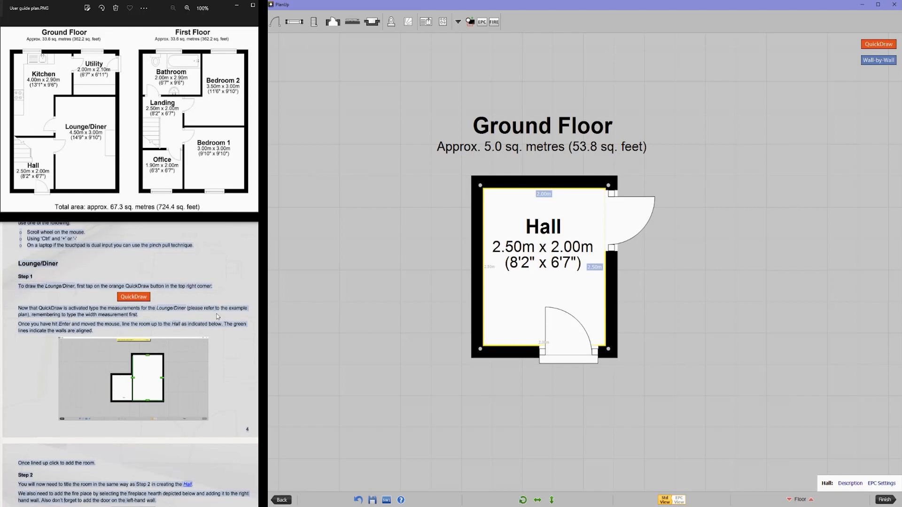
{"action": "left_click", "coordinate": [868, 46]}
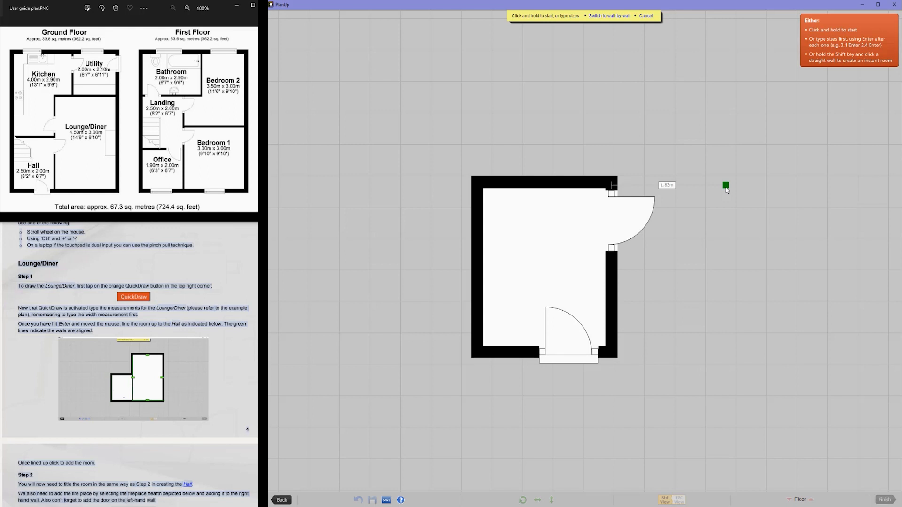
{"action": "type", "text": "3"}
{"action": "key", "text": "Return"}
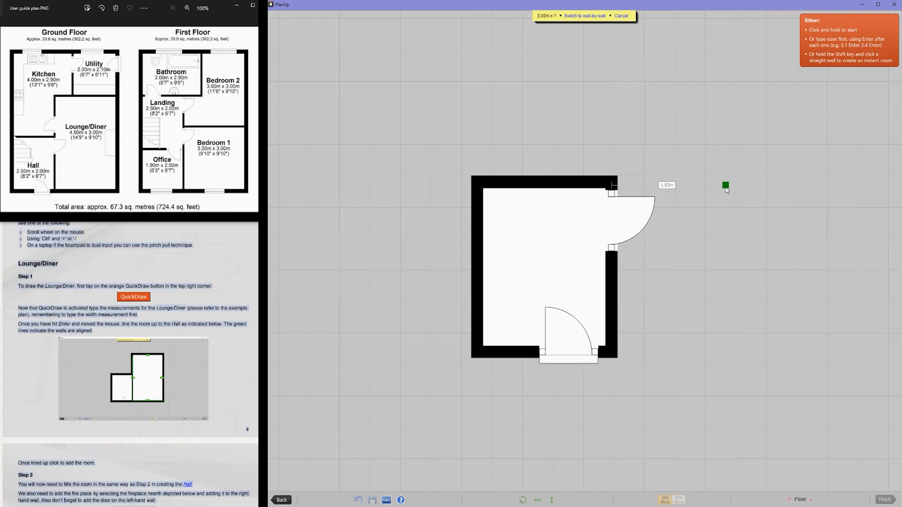
{"action": "type", "text": "4.50m (Enter when done"}
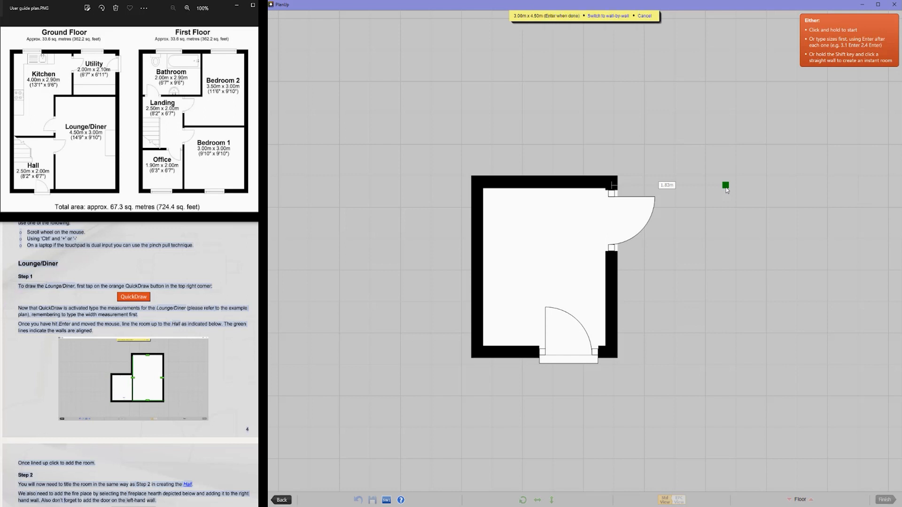
{"action": "key", "text": "Return"}
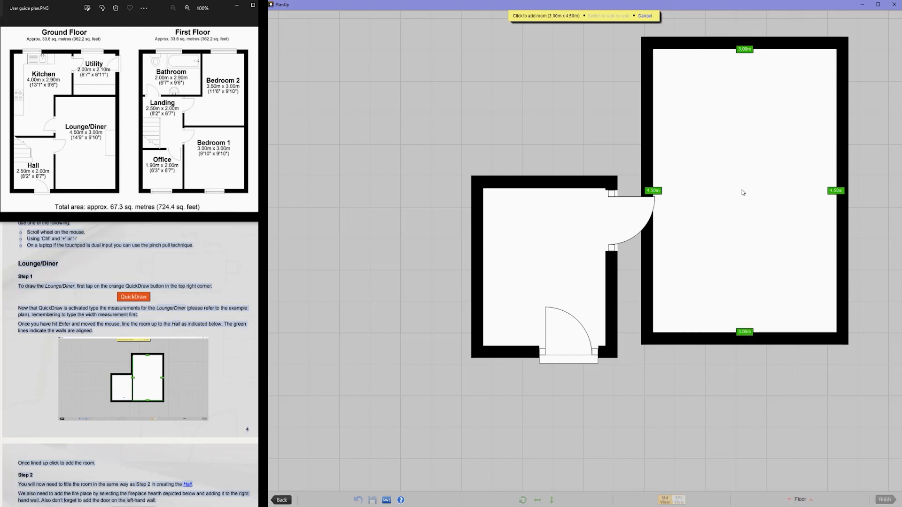
{"action": "left_click", "coordinate": [713, 205]}
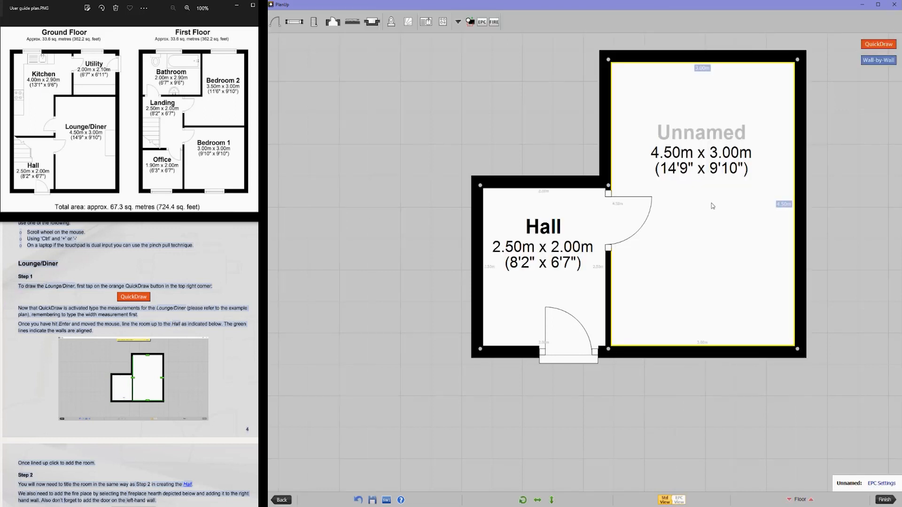
Name the new room beside the Hall Lounge/Diner using the predefined room titles
{"action": "scroll", "coordinate": [221, 368], "scroll_direction": "down", "scroll_amount": 3}
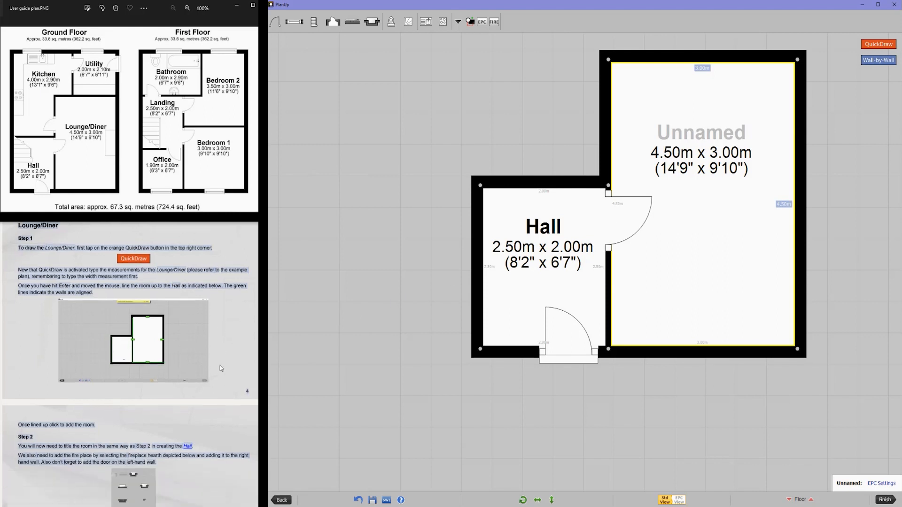
{"action": "scroll", "coordinate": [221, 368], "scroll_direction": "down", "scroll_amount": 2}
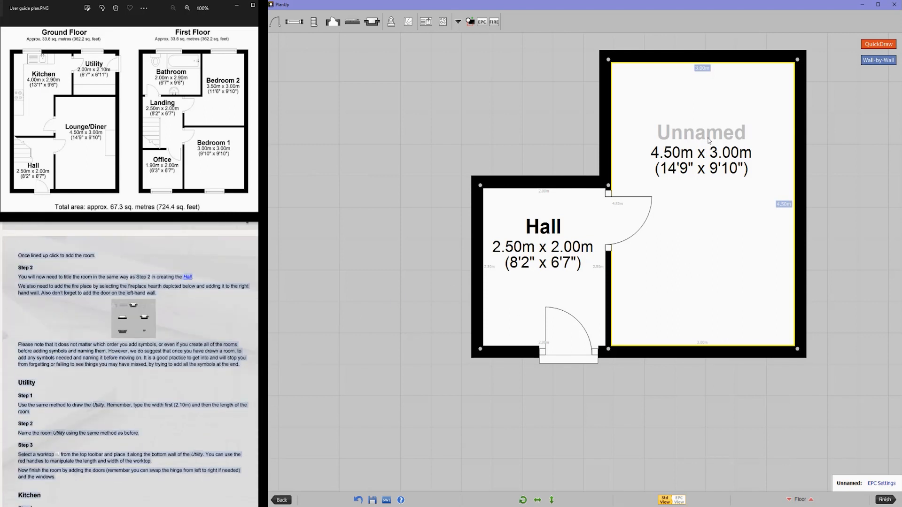
{"action": "left_click", "coordinate": [709, 140]}
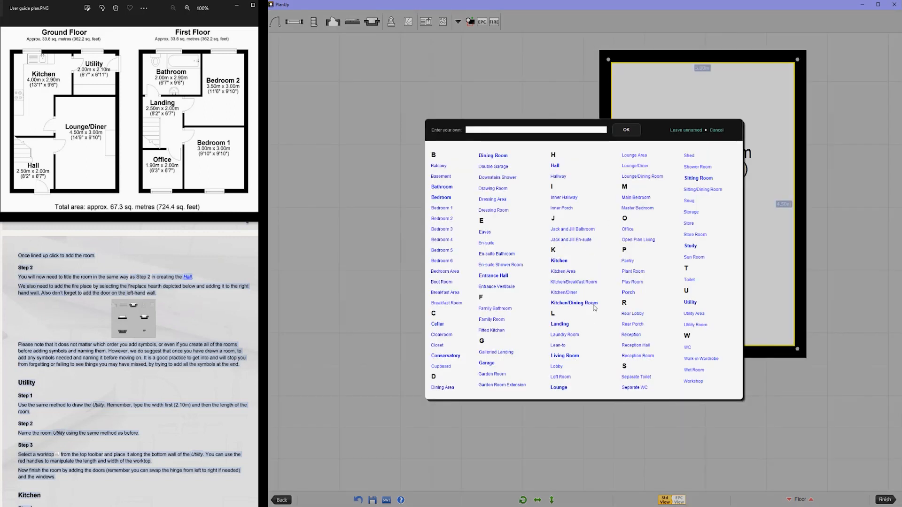
{"action": "left_click", "coordinate": [632, 166]}
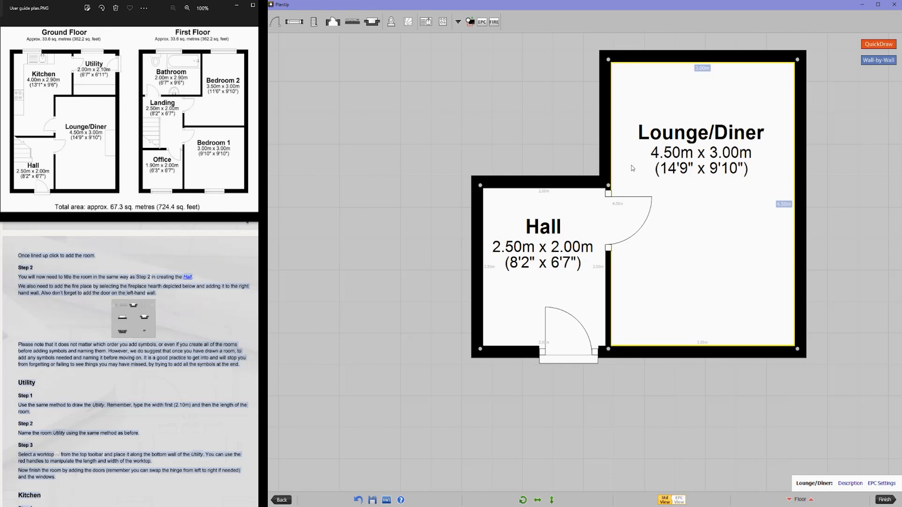
Add a fireplace hearth about 1.25 m wide near the middle of the Lounge/Diner's right-hand wall
{"action": "left_click", "coordinate": [371, 23]}
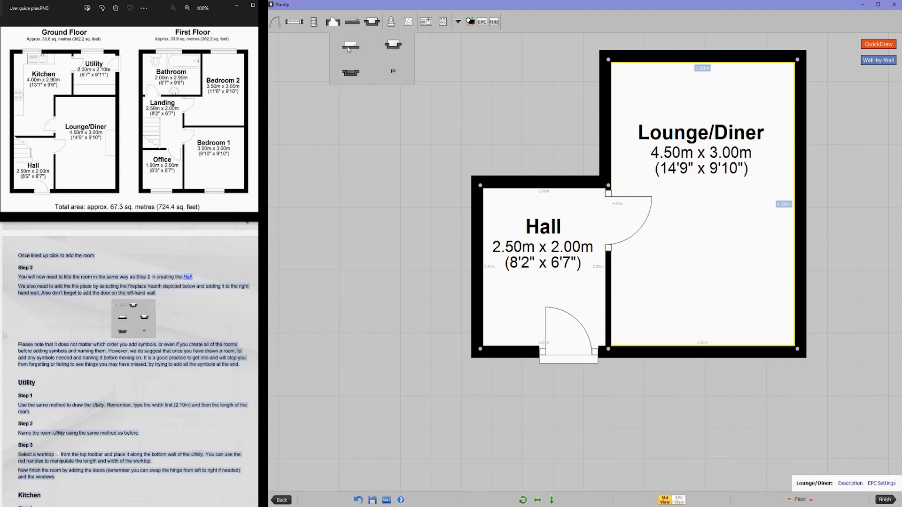
{"action": "left_click", "coordinate": [364, 43]}
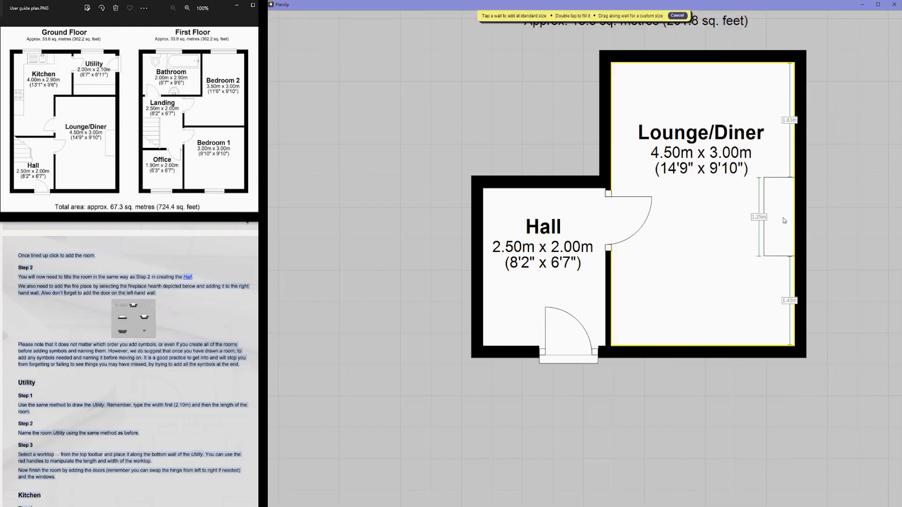
{"action": "left_click", "coordinate": [784, 220]}
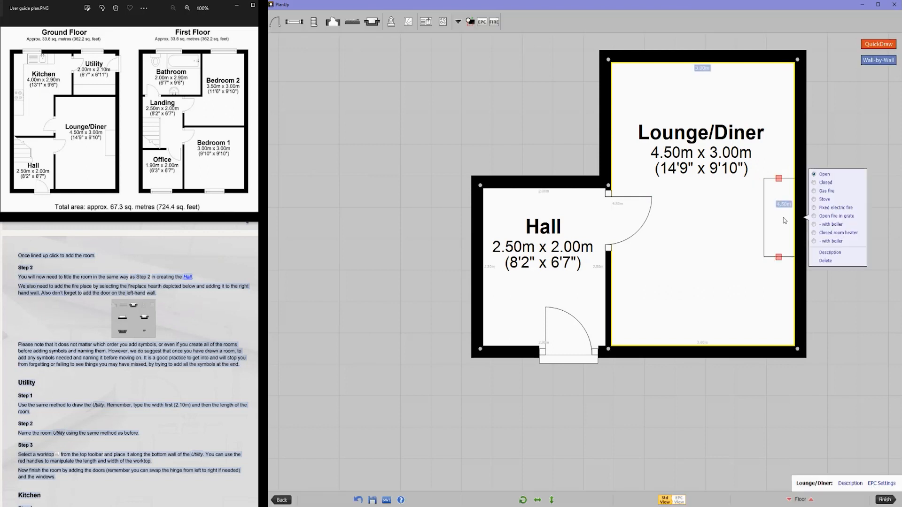
Add a single door to the Lounge/Diner's left-hand wall just above the Hall, opening outwards and hinged right
{"action": "left_click", "coordinate": [277, 27]}
{"action": "left_click", "coordinate": [286, 45]}
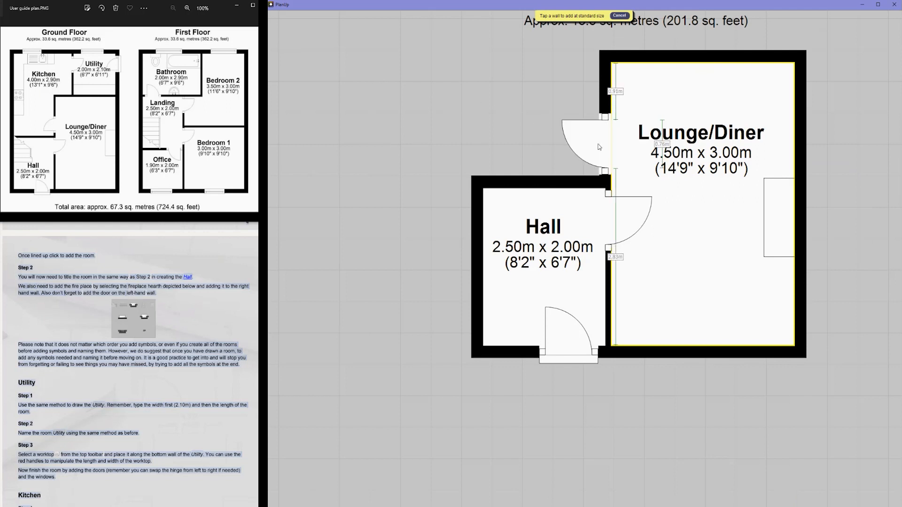
{"action": "left_click", "coordinate": [599, 147]}
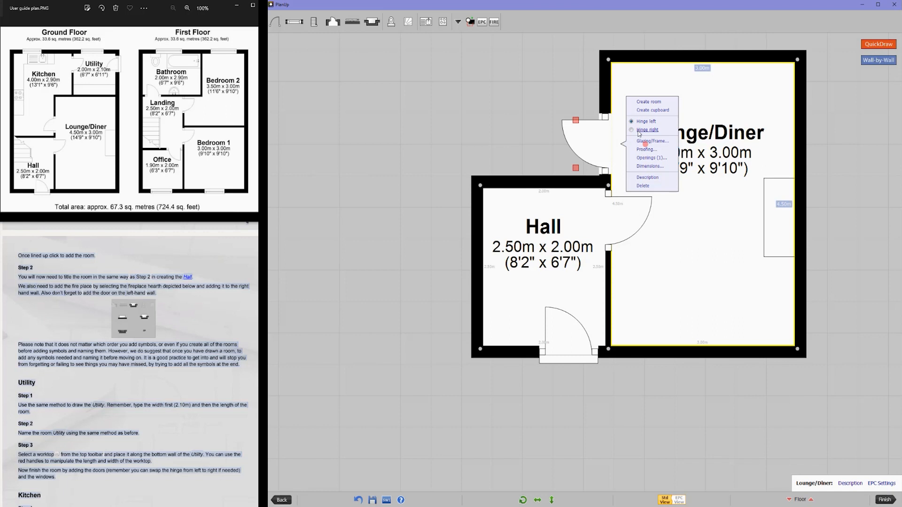
{"action": "left_click", "coordinate": [646, 130]}
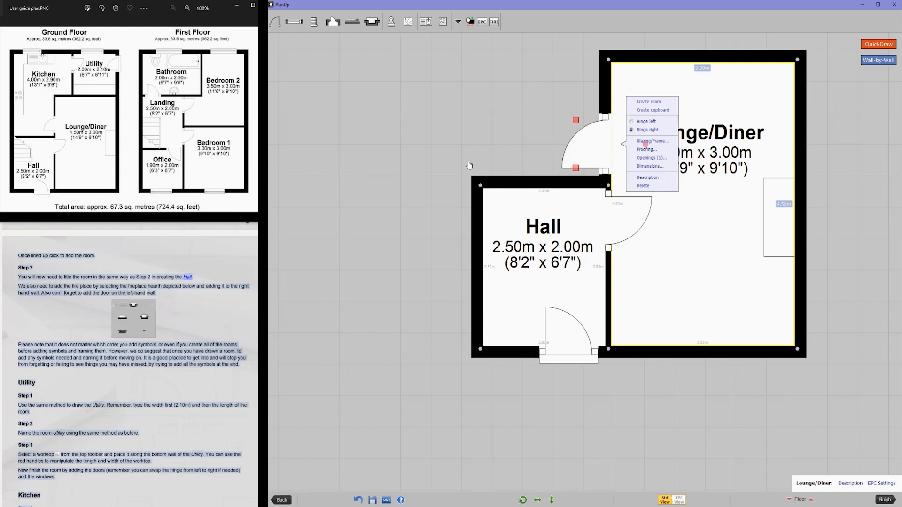
{"action": "scroll", "coordinate": [205, 312], "scroll_direction": "down", "scroll_amount": 3}
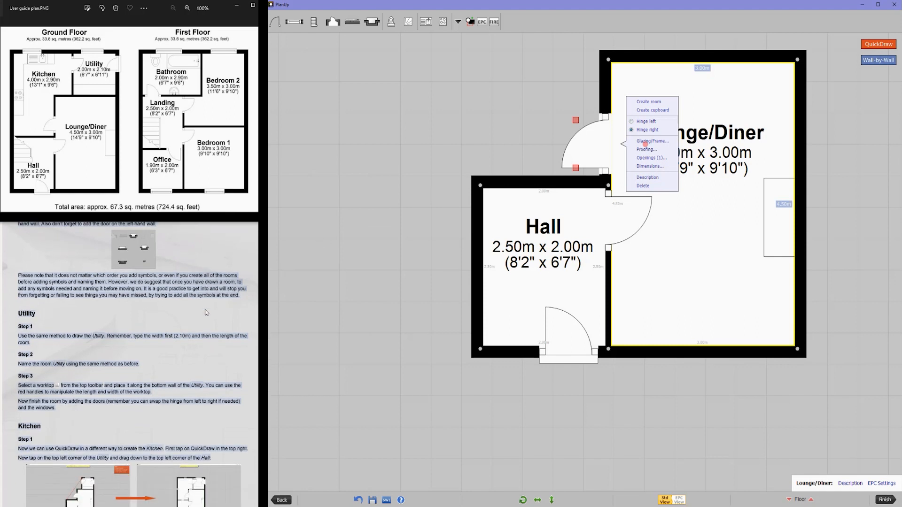
{"action": "left_click", "coordinate": [697, 270]}
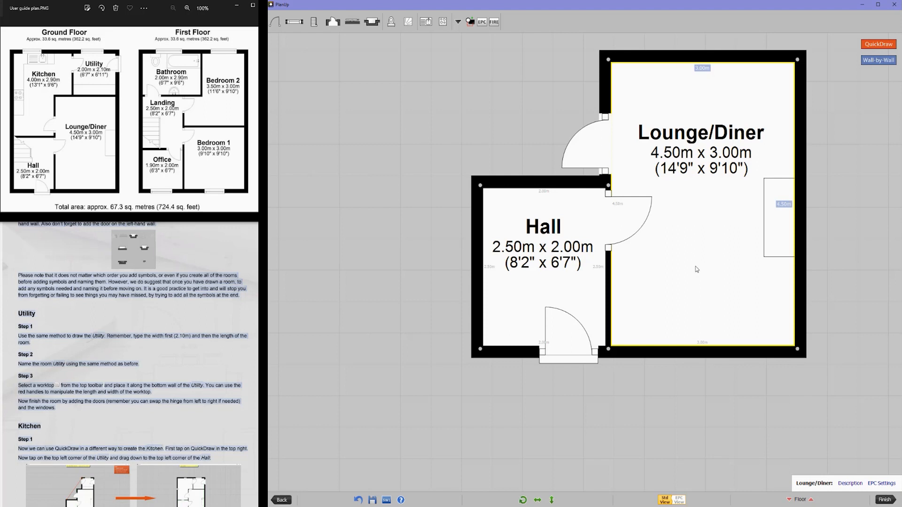
QuickDraw a room 2.10 m wide by 2.00 m long above the Lounge/Diner, with the right-hand walls aligned, and name it Utility
{"action": "left_click_drag", "start_coordinate": [705, 263], "coordinate": [624, 399]}
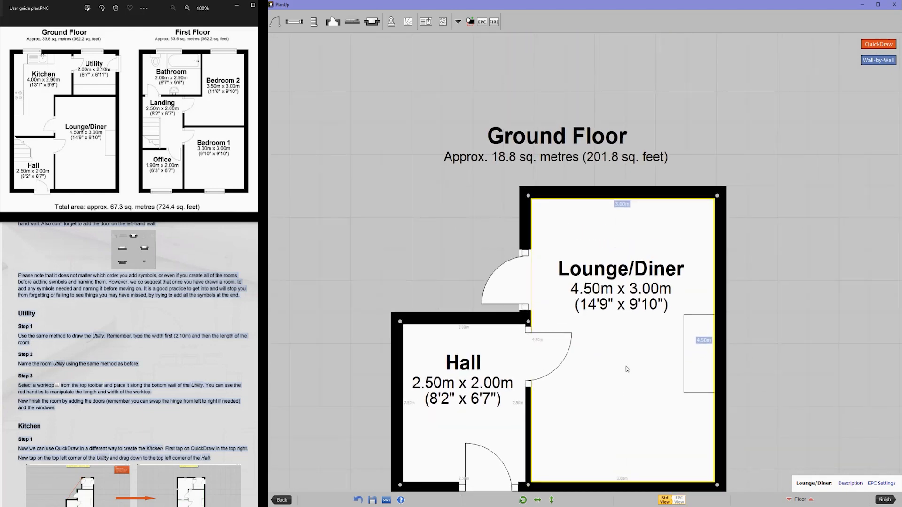
{"action": "scroll", "coordinate": [627, 370], "scroll_direction": "down", "scroll_amount": 2}
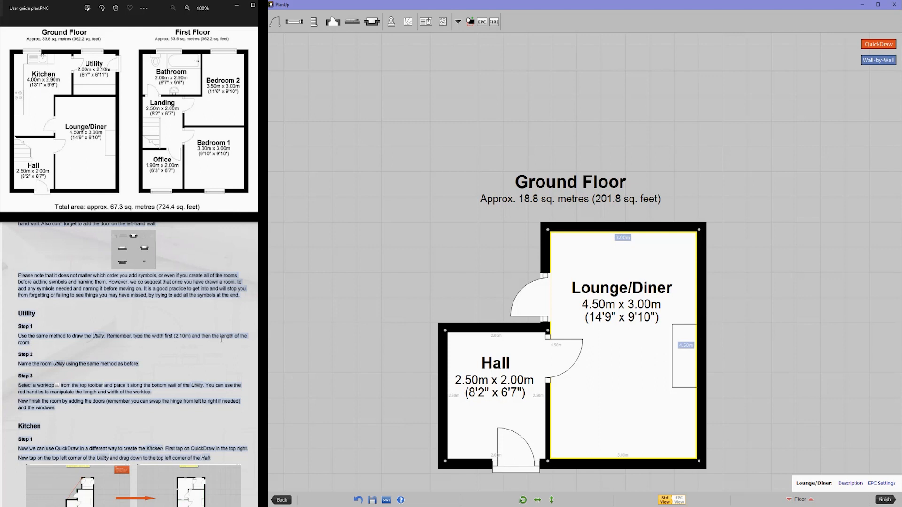
{"action": "left_click", "coordinate": [871, 45]}
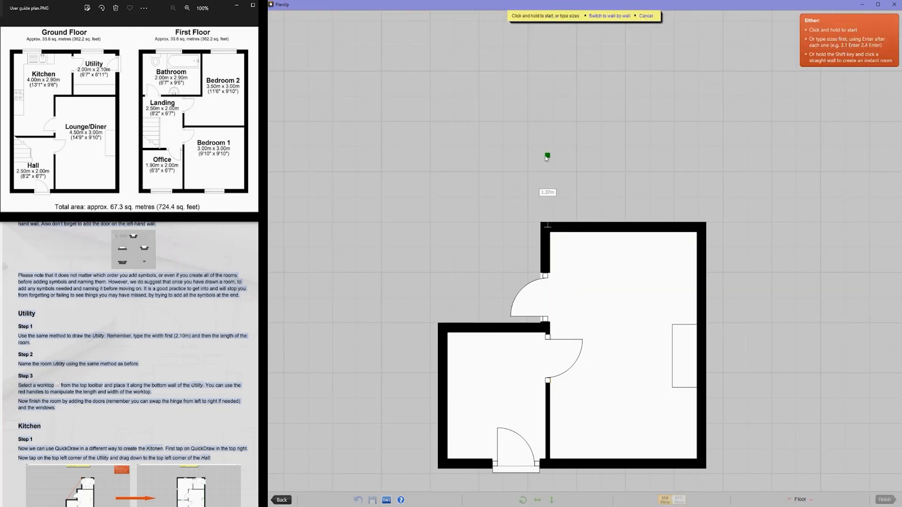
{"action": "type", "text": "2"}
{"action": "key", "text": "Return"}
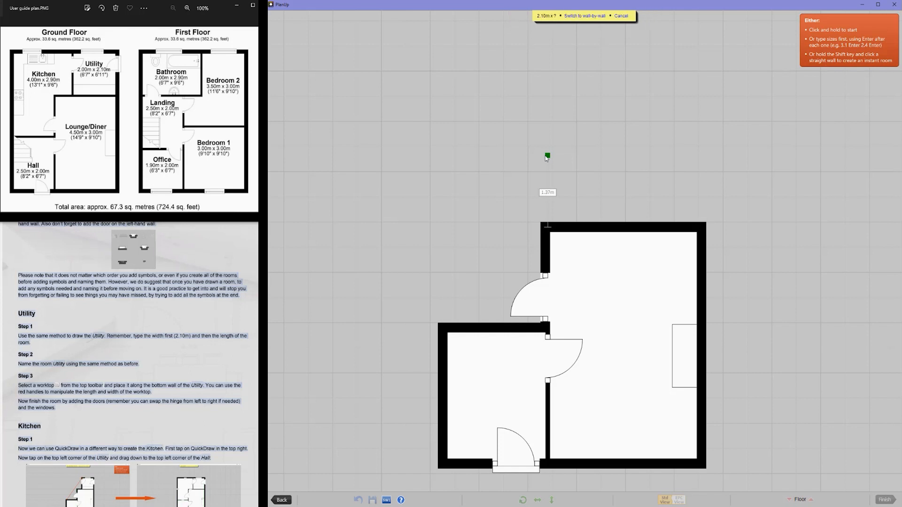
{"action": "type", "text": "2.00m (Enter when done"}
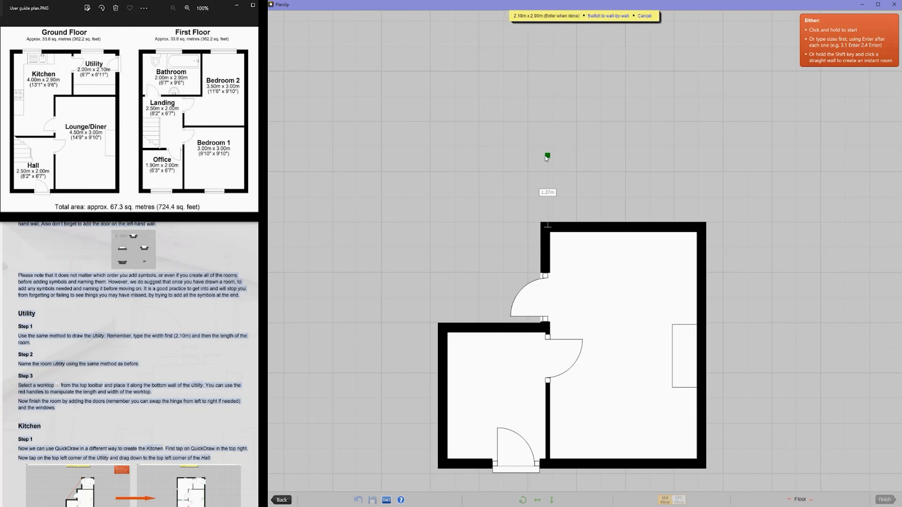
{"action": "key", "text": "Return"}
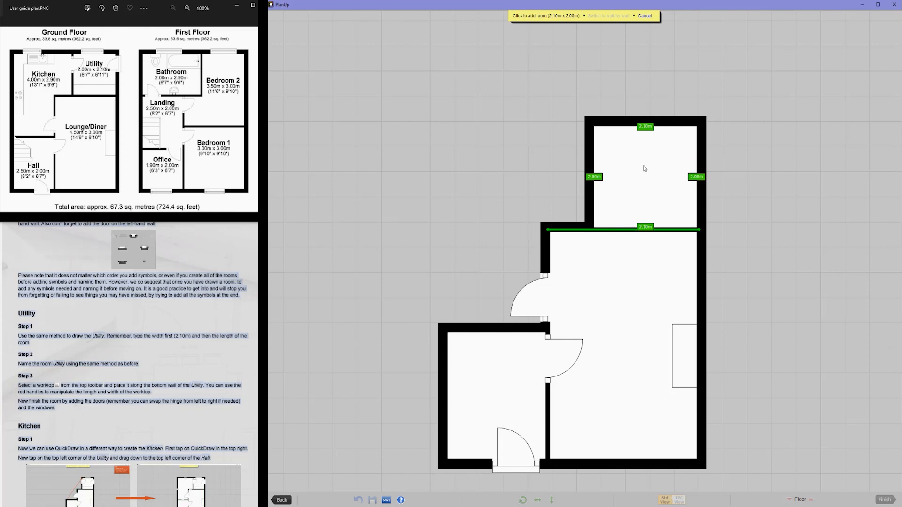
{"action": "left_click", "coordinate": [644, 168]}
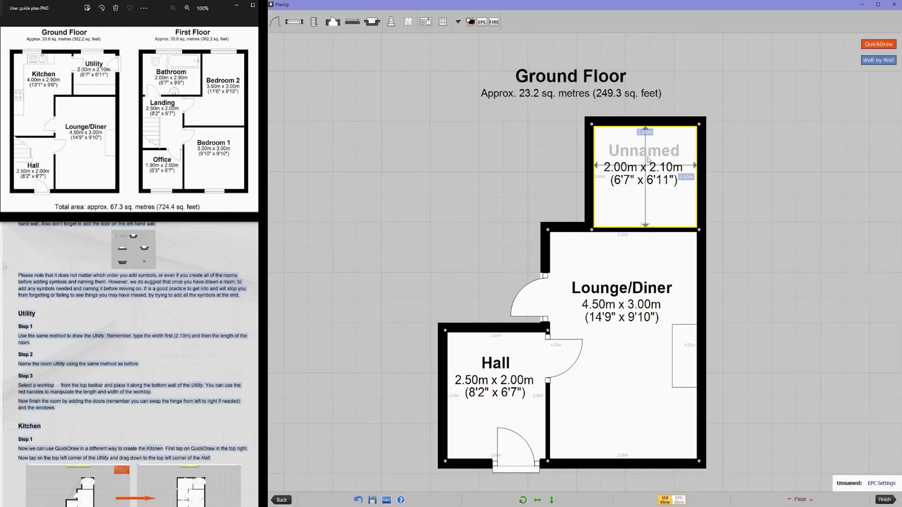
{"action": "left_click", "coordinate": [648, 161]}
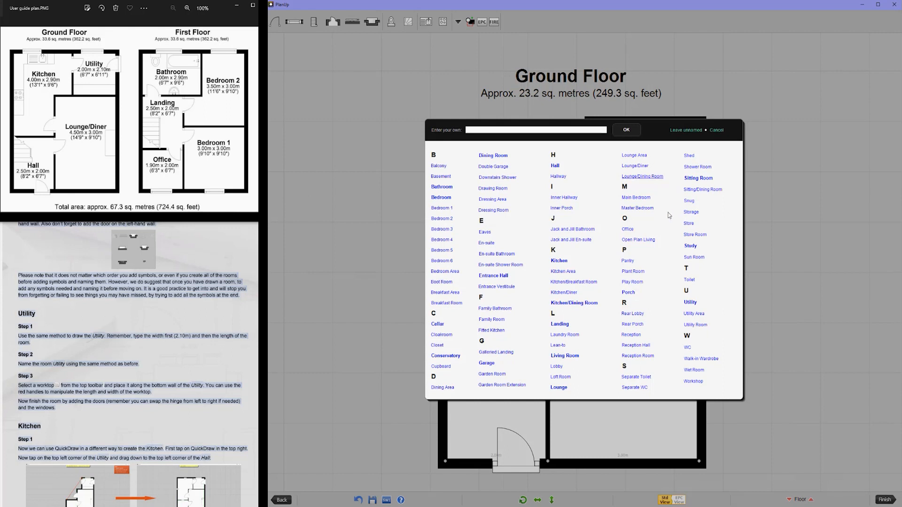
{"action": "left_click", "coordinate": [690, 303]}
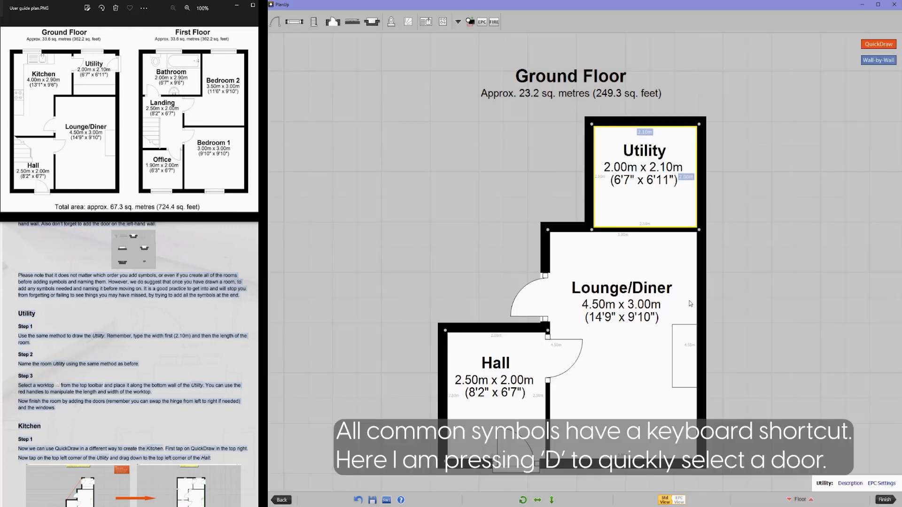
Add single doors opening inwards to the upper part of the Utility's right-hand and left-hand walls
{"action": "key", "text": "d"}
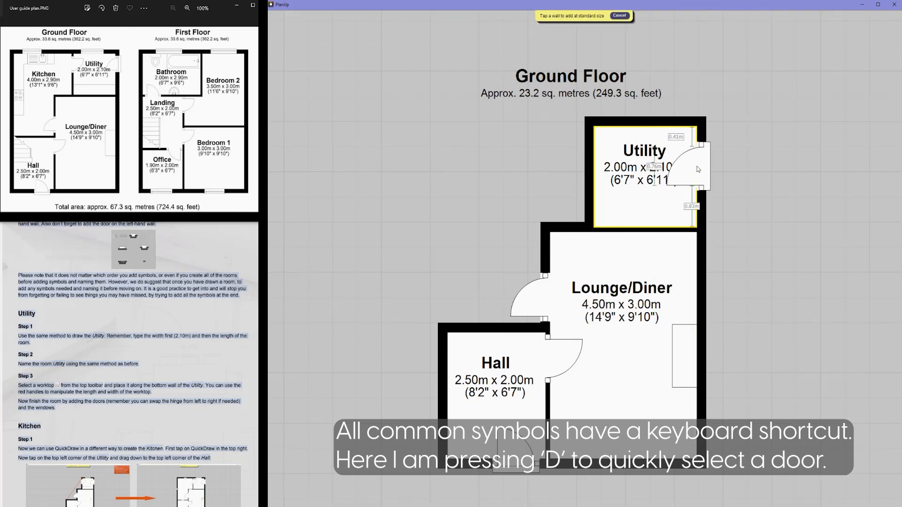
{"action": "left_click", "coordinate": [699, 167]}
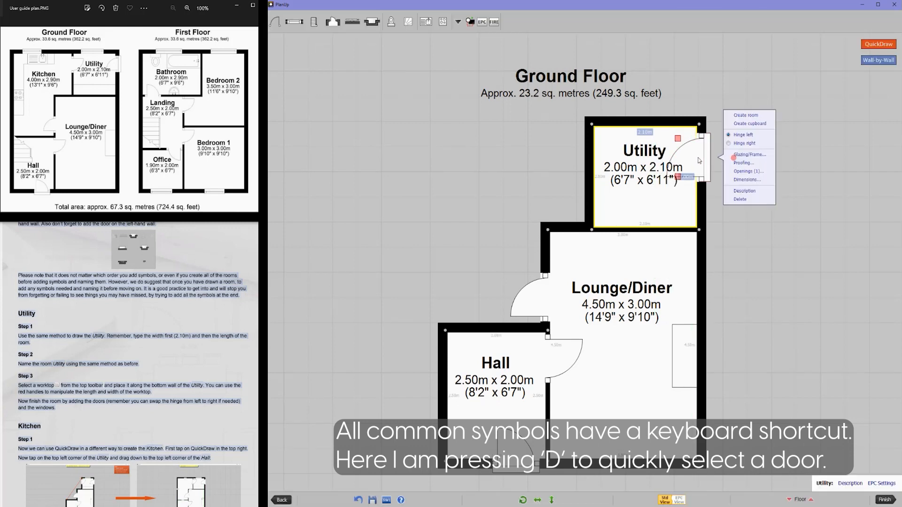
{"action": "key", "text": "d"}
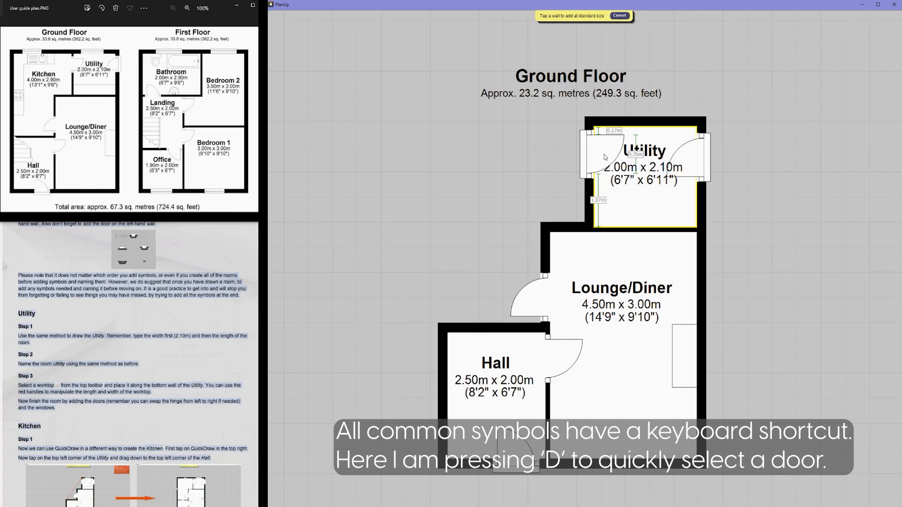
{"action": "left_click", "coordinate": [605, 157]}
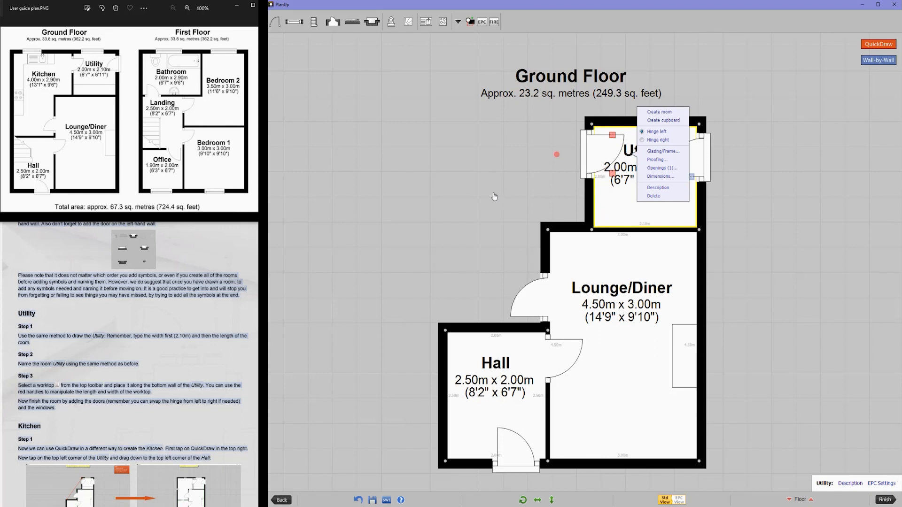
Add a worktop filling the full width of the Utility's bottom wall
{"action": "left_click", "coordinate": [425, 22]}
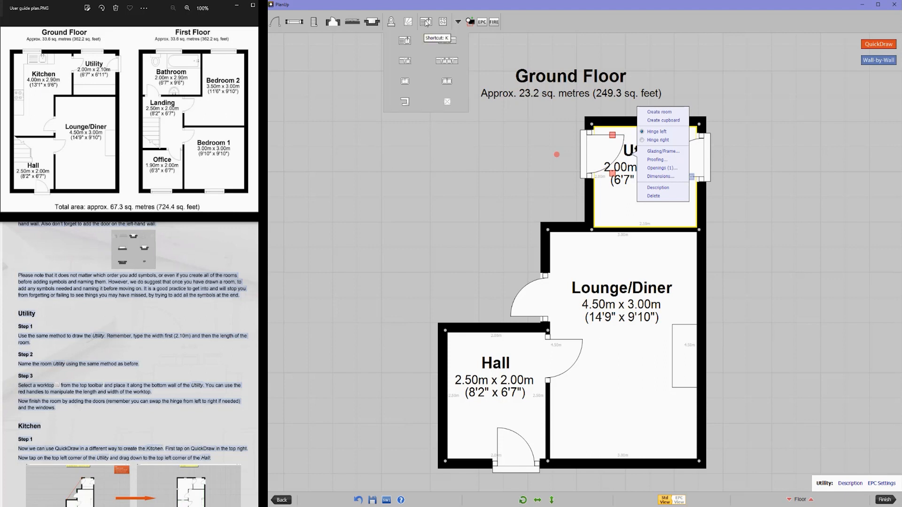
{"action": "left_click", "coordinate": [405, 105]}
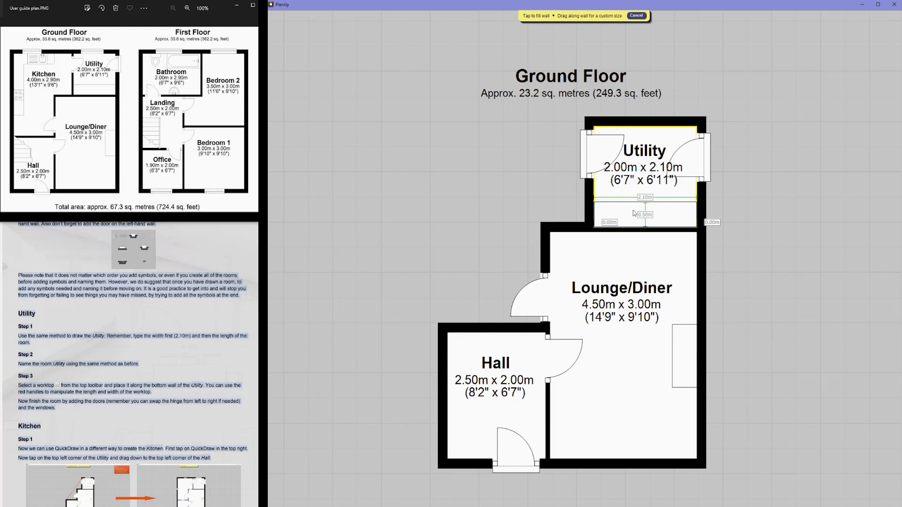
{"action": "left_click", "coordinate": [635, 213]}
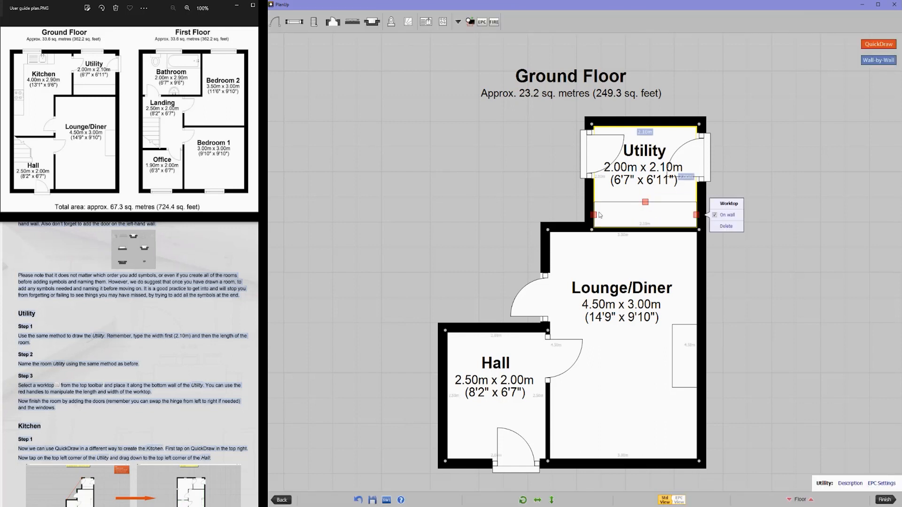
{"action": "mouse_move", "coordinate": [596, 217]}
{"action": "left_mouse_down"}
{"action": "mouse_move", "coordinate": [633, 216]}
{"action": "mouse_move", "coordinate": [595, 215]}
{"action": "left_mouse_up"}
Add a window to the Utility's top wall and shorten it from both ends so it sits centrally
{"action": "left_click", "coordinate": [295, 23]}
{"action": "left_click_drag", "start_coordinate": [286, 44], "coordinate": [635, 124]}
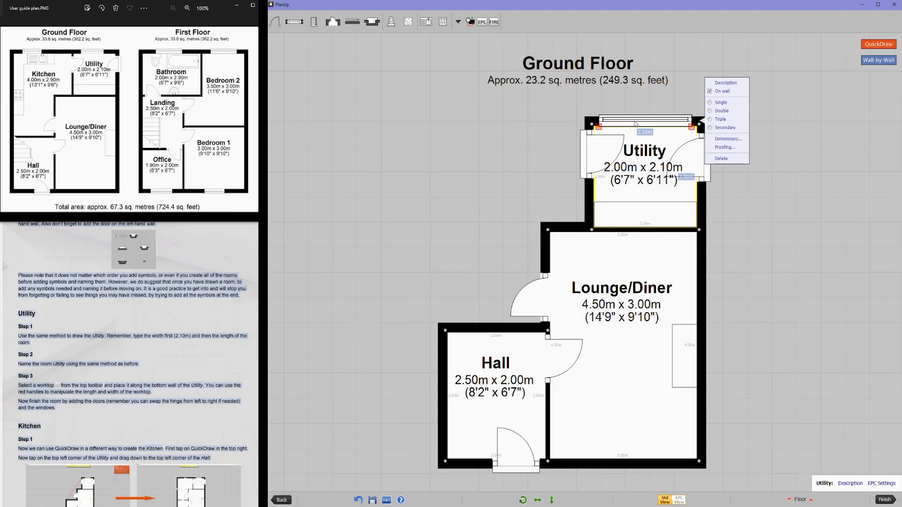
{"action": "left_click_drag", "start_coordinate": [599, 127], "coordinate": [619, 128]}
{"action": "left_click_drag", "start_coordinate": [691, 127], "coordinate": [673, 128]}
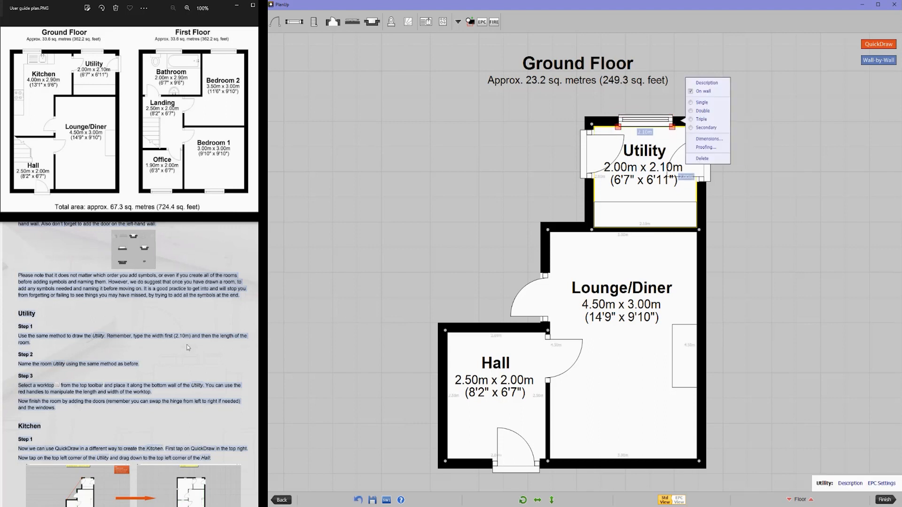
QuickDraw a room from the top-left corner of the Utility to the top-left corner of the Hall
{"action": "scroll", "coordinate": [188, 348], "scroll_direction": "down", "scroll_amount": 3}
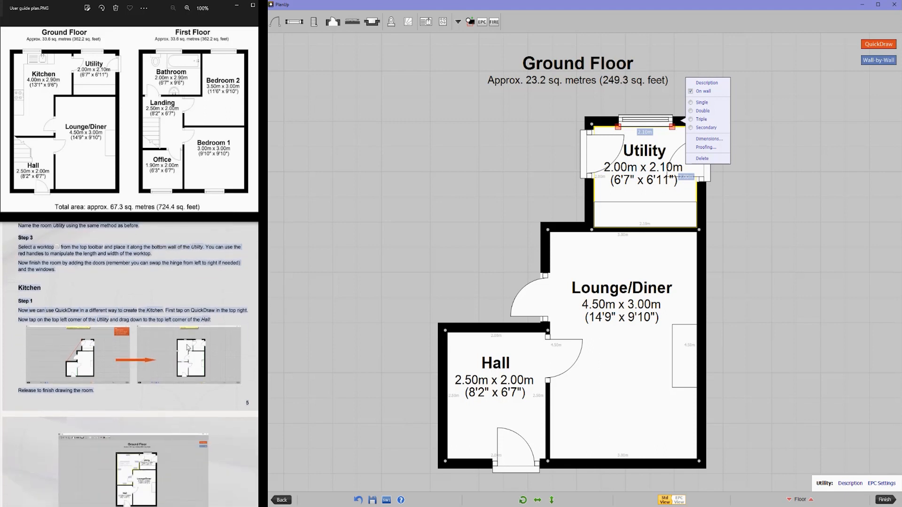
{"action": "left_click", "coordinate": [731, 87]}
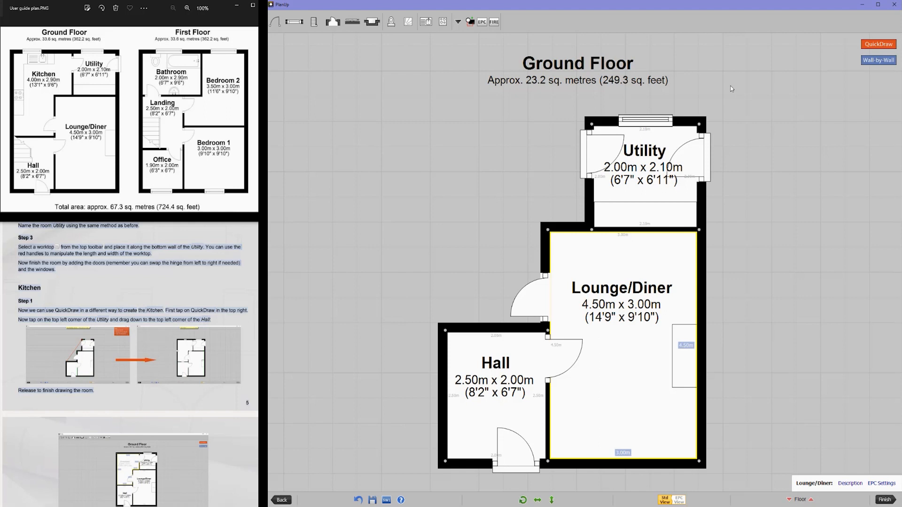
{"action": "left_click", "coordinate": [872, 45]}
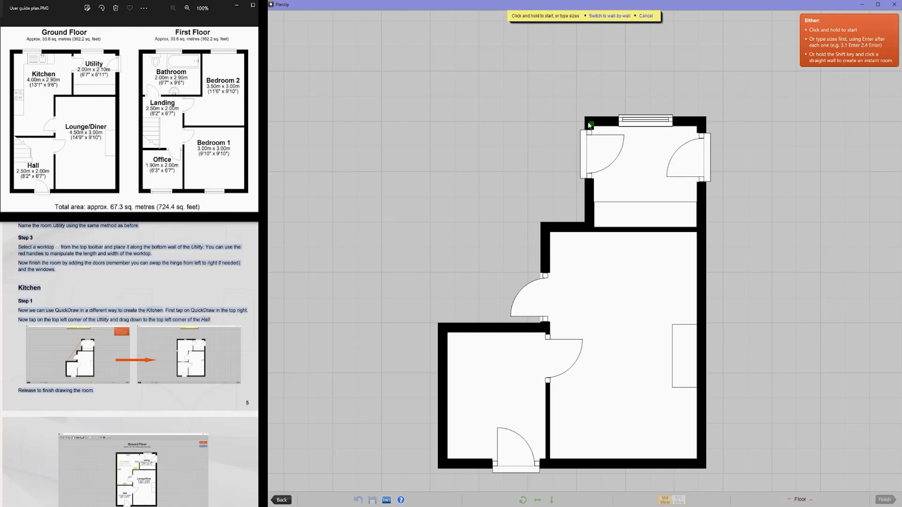
{"action": "left_click_drag", "start_coordinate": [590, 125], "coordinate": [446, 329]}
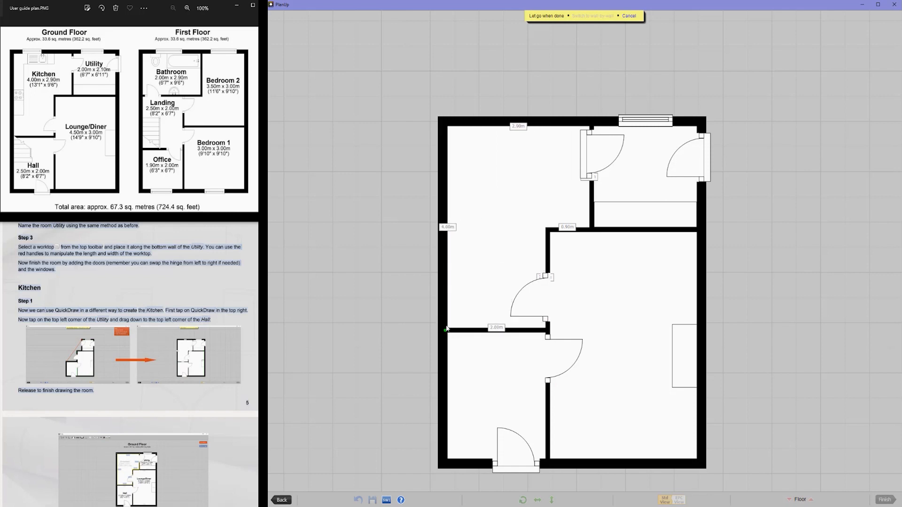
{"action": "left_click_drag", "start_coordinate": [446, 329], "coordinate": [446, 329]}
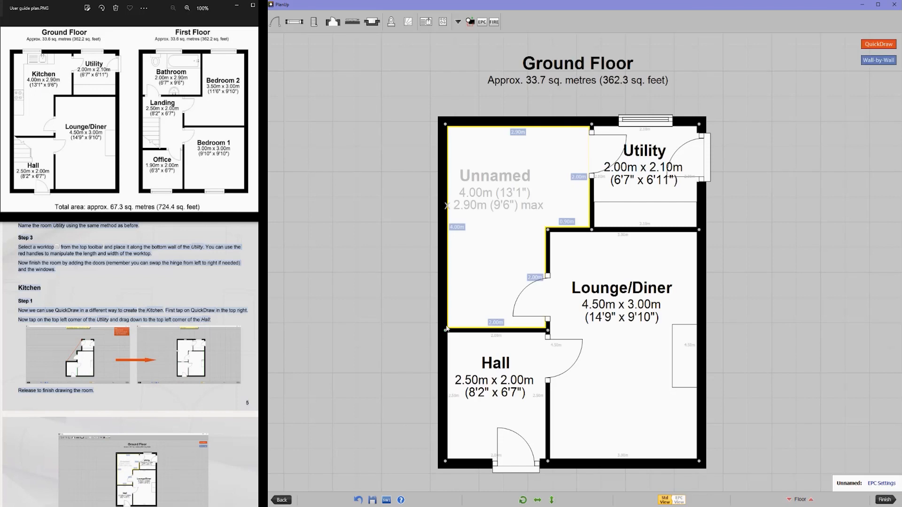
Name the new room above the Hall Kitchen using the predefined room titles
{"action": "scroll", "coordinate": [223, 299], "scroll_direction": "down", "scroll_amount": 3}
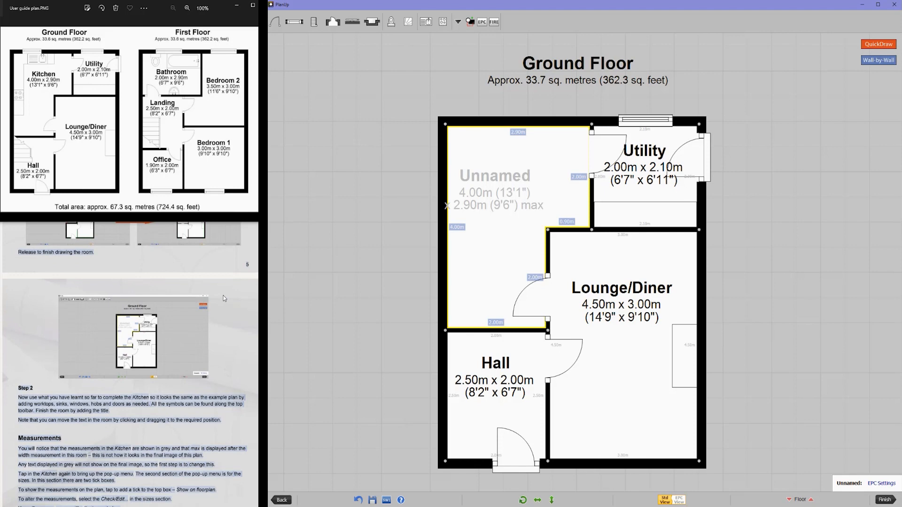
{"action": "left_click", "coordinate": [513, 178]}
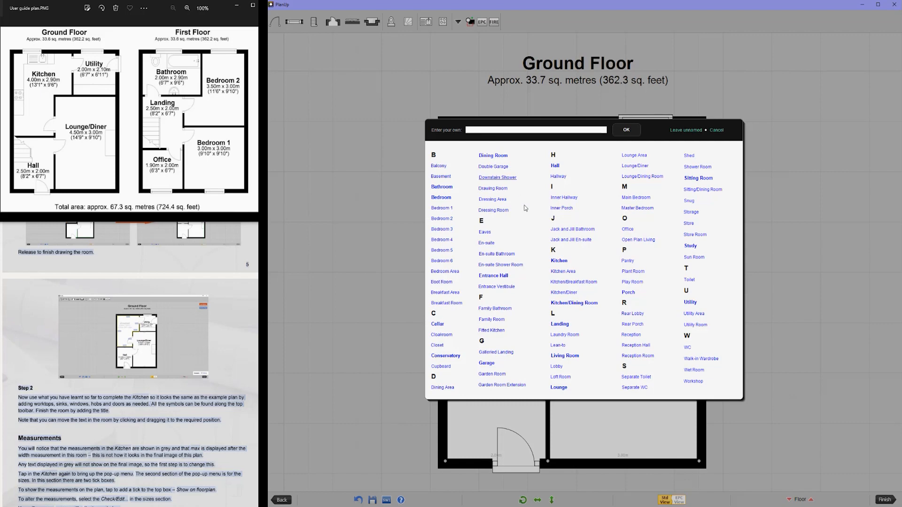
{"action": "left_click", "coordinate": [559, 262]}
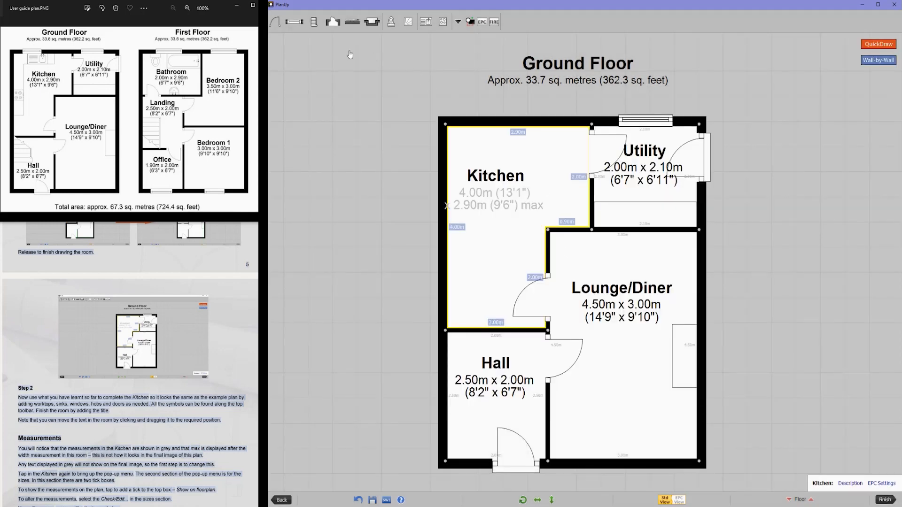
Add a custom-width window near the middle of the Kitchen's top wall, matching the Utility window's size
{"action": "left_click", "coordinate": [296, 22]}
{"action": "left_click", "coordinate": [288, 45]}
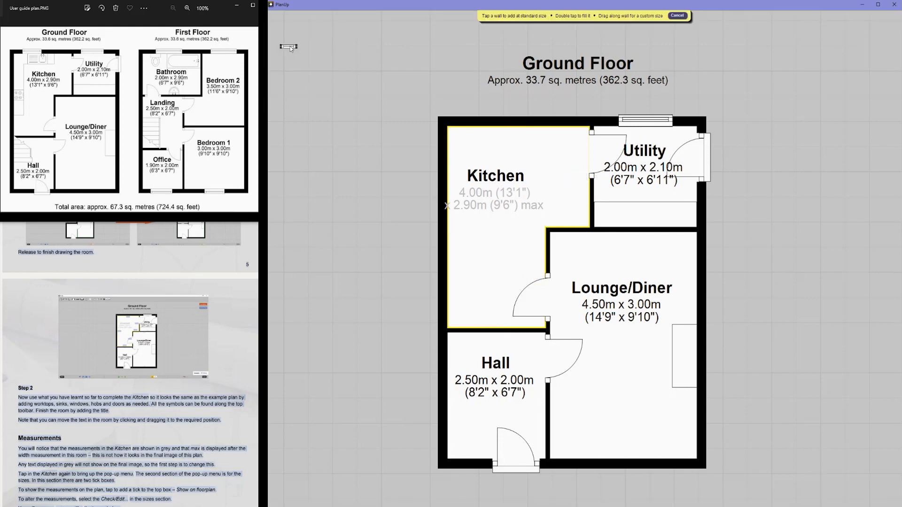
{"action": "left_click_drag", "start_coordinate": [486, 126], "coordinate": [538, 128]}
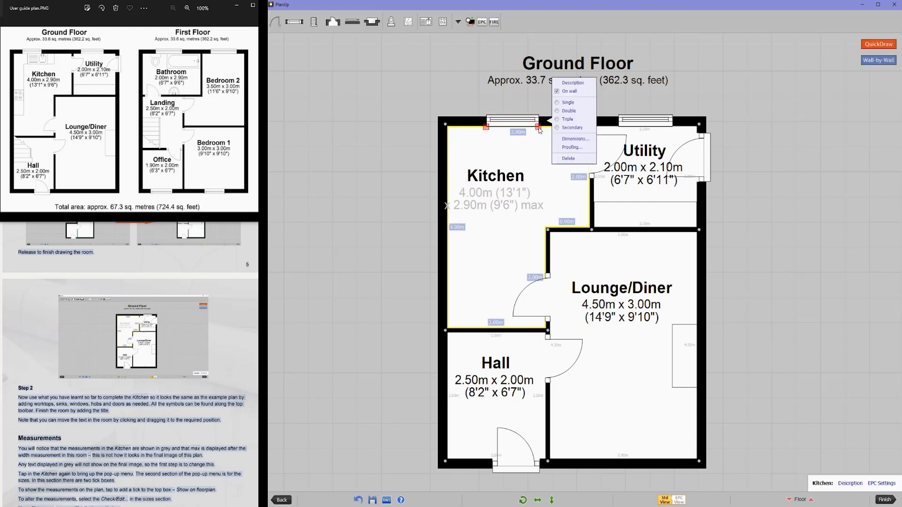
Add two worktops meeting in the Kitchen's top-left corner, one reaching just past the window and one over halfway down the left wall
{"action": "left_click", "coordinate": [423, 26]}
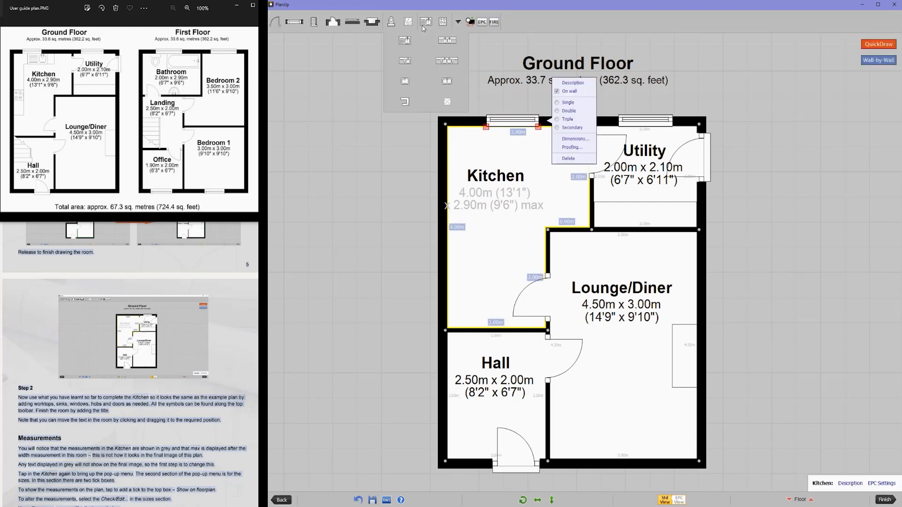
{"action": "left_click", "coordinate": [406, 103]}
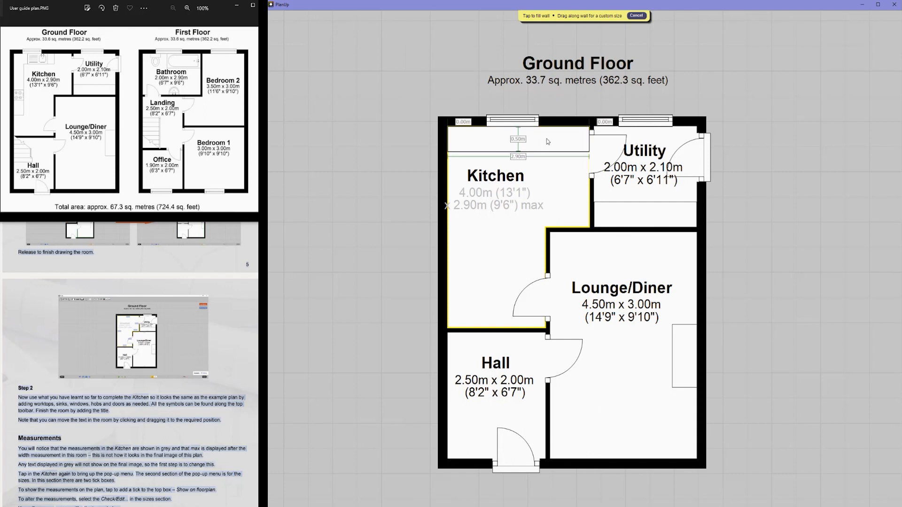
{"action": "left_click_drag", "start_coordinate": [532, 141], "coordinate": [448, 137]}
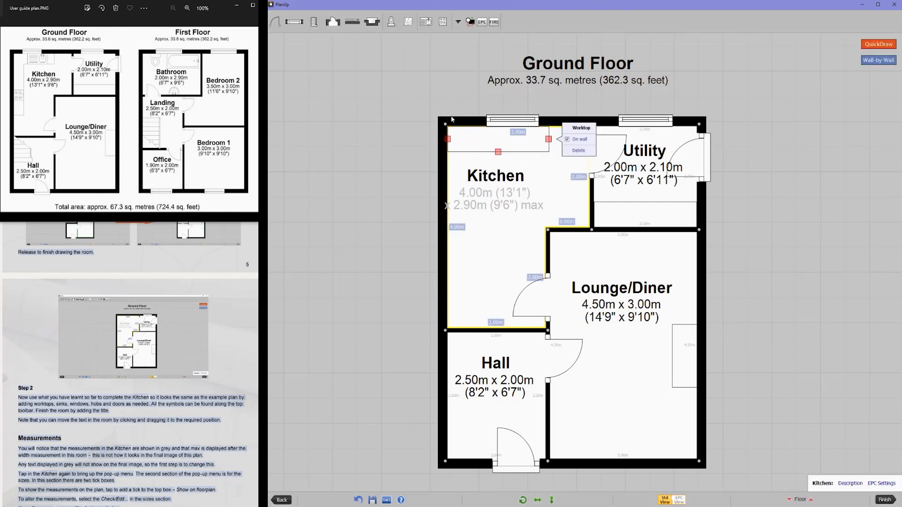
{"action": "left_click", "coordinate": [420, 26]}
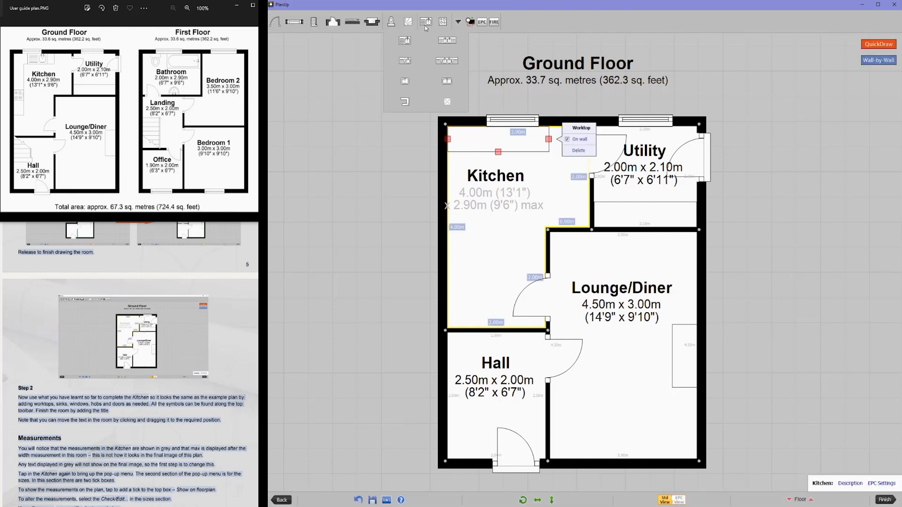
{"action": "left_click", "coordinate": [407, 101]}
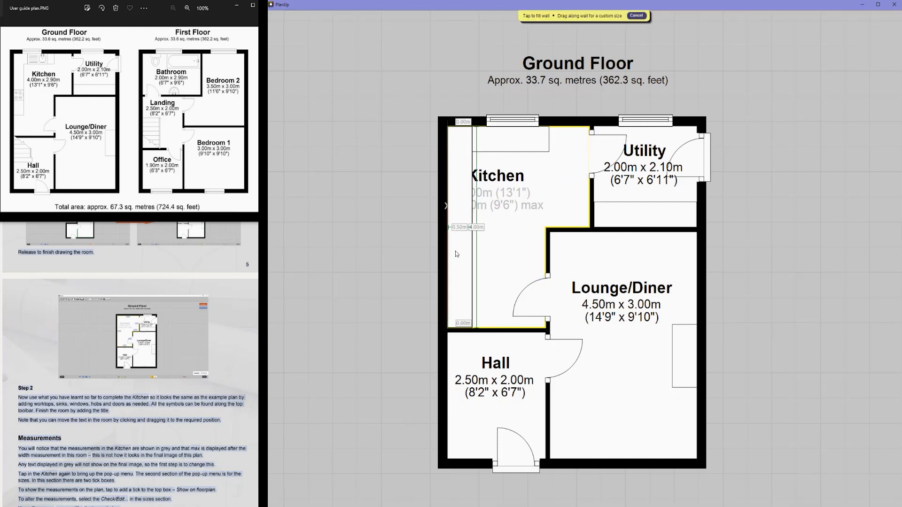
{"action": "left_click_drag", "start_coordinate": [453, 224], "coordinate": [450, 136]}
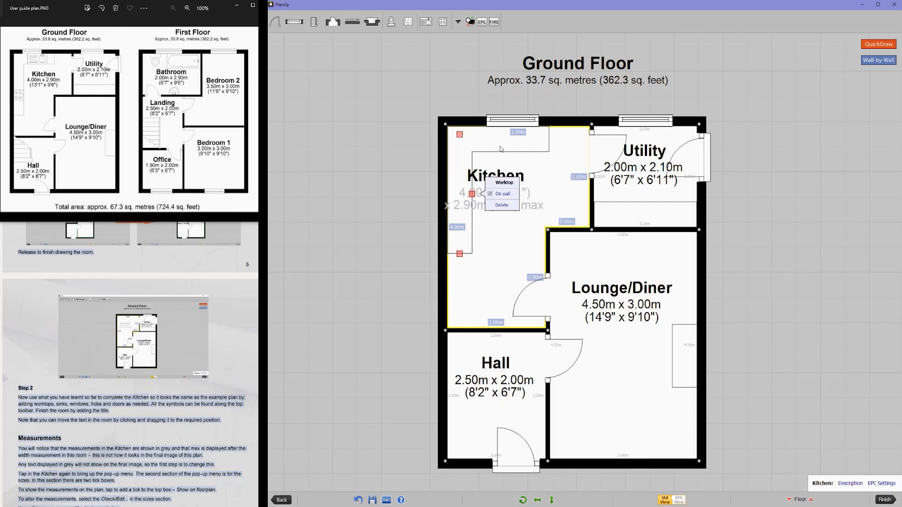
Place a sink with drainer under the Kitchen window and a four-ring hob on the left wall's worktop
{"action": "left_click", "coordinate": [422, 25]}
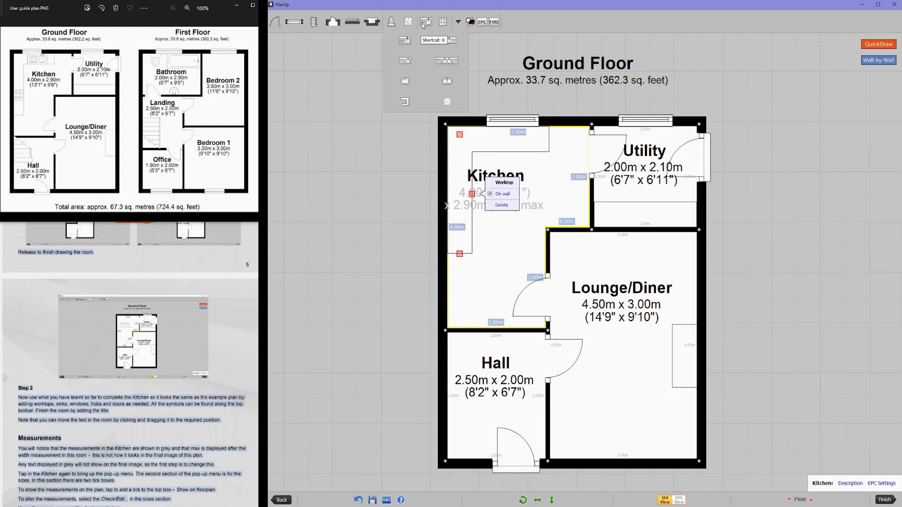
{"action": "left_click_drag", "start_coordinate": [406, 41], "coordinate": [508, 140]}
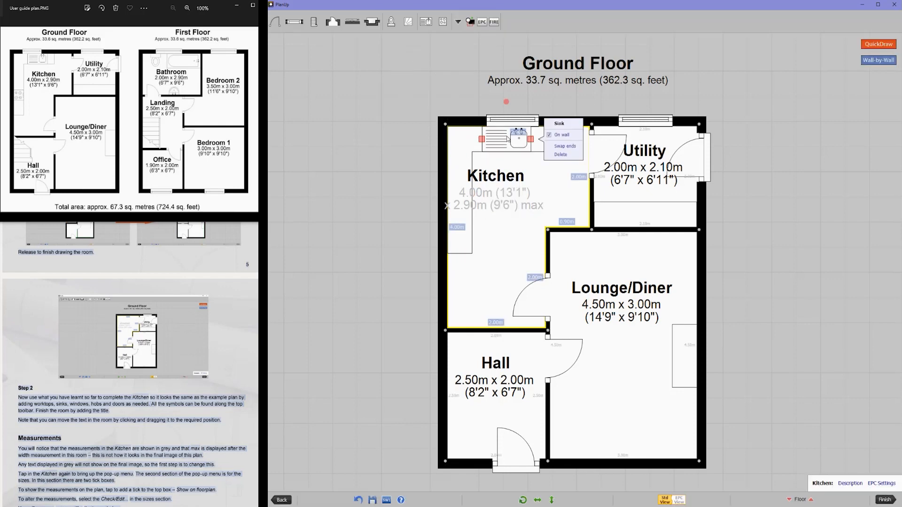
{"action": "left_click", "coordinate": [442, 23]}
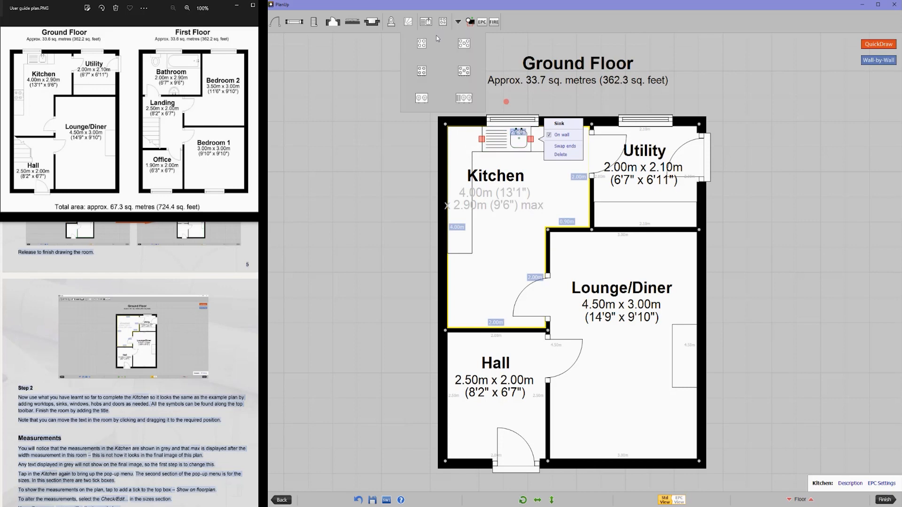
{"action": "left_click_drag", "start_coordinate": [422, 71], "coordinate": [460, 199]}
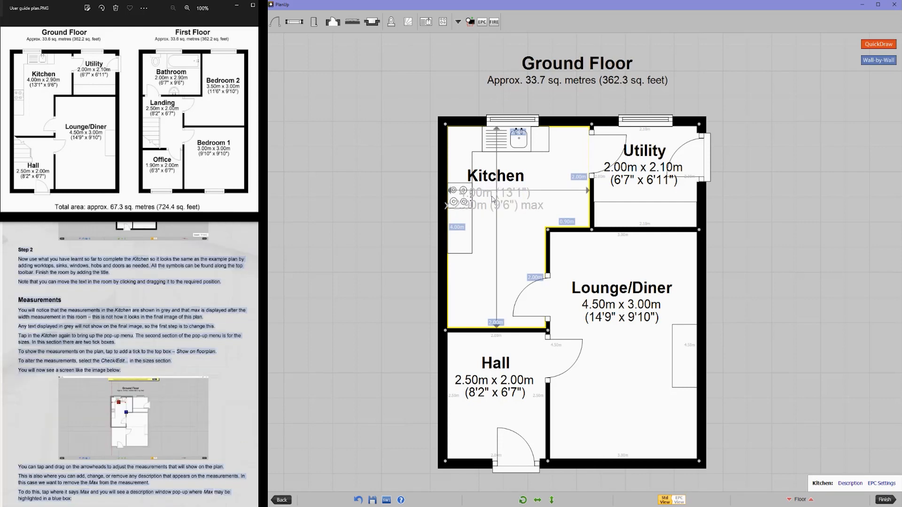
Move the Kitchen text clear of the hob, show its sizes on the floorplan and open them for checking
{"action": "left_click_drag", "start_coordinate": [492, 199], "coordinate": [526, 200]}
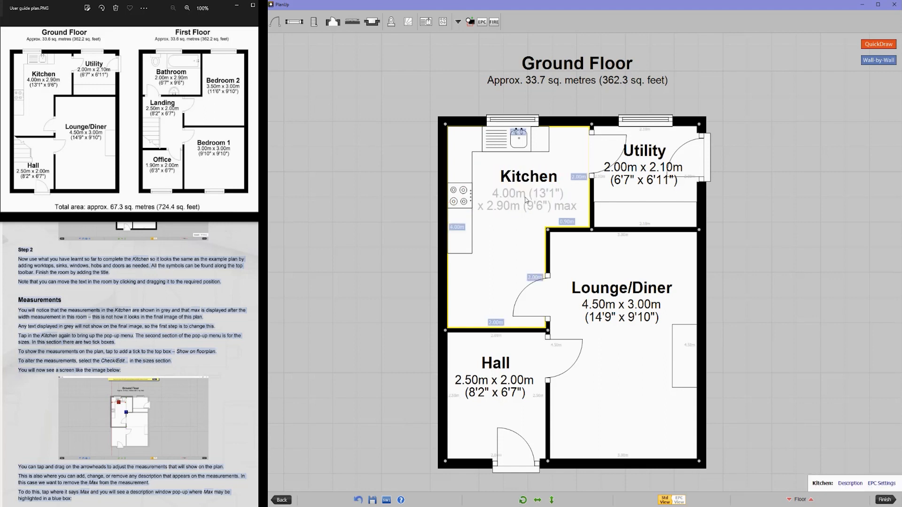
{"action": "left_click", "coordinate": [503, 232]}
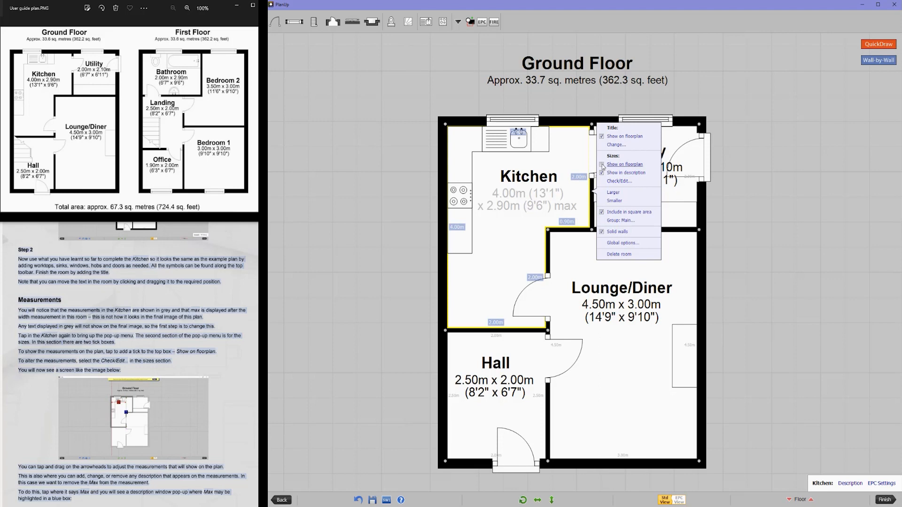
{"action": "left_click", "coordinate": [603, 166]}
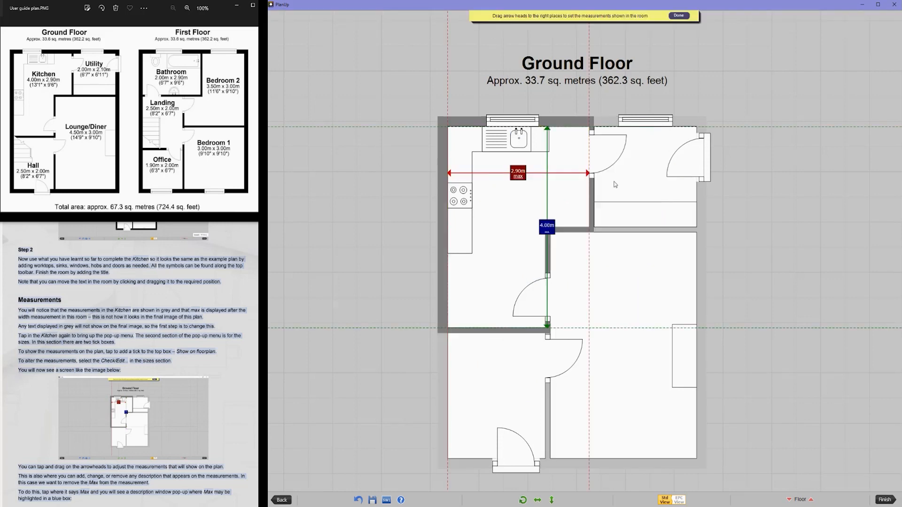
Remove the Max description from the Kitchen's width measurement and finish editing the sizes
{"action": "scroll", "coordinate": [235, 332], "scroll_direction": "down", "scroll_amount": 5}
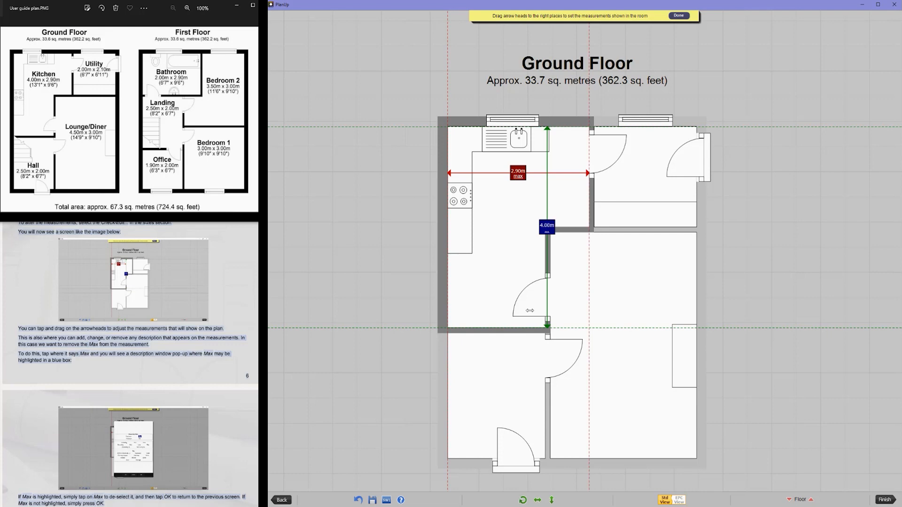
{"action": "mouse_move", "coordinate": [450, 173]}
{"action": "left_mouse_down"}
{"action": "mouse_move", "coordinate": [497, 173]}
{"action": "mouse_move", "coordinate": [450, 174]}
{"action": "left_mouse_up"}
{"action": "left_click", "coordinate": [518, 177]}
{"action": "scroll", "coordinate": [145, 321], "scroll_direction": "down", "scroll_amount": 3}
{"action": "scroll", "coordinate": [146, 321], "scroll_direction": "down", "scroll_amount": 3}
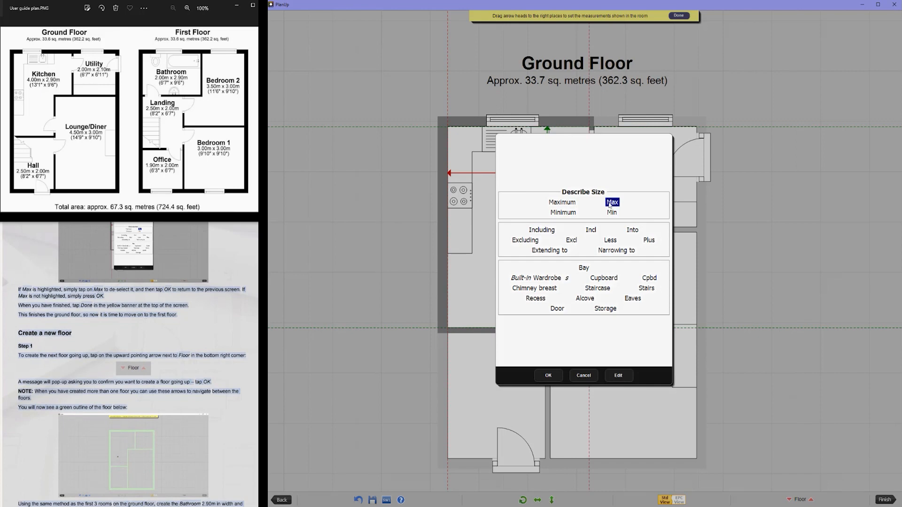
{"action": "left_click", "coordinate": [610, 203]}
{"action": "left_click", "coordinate": [547, 376]}
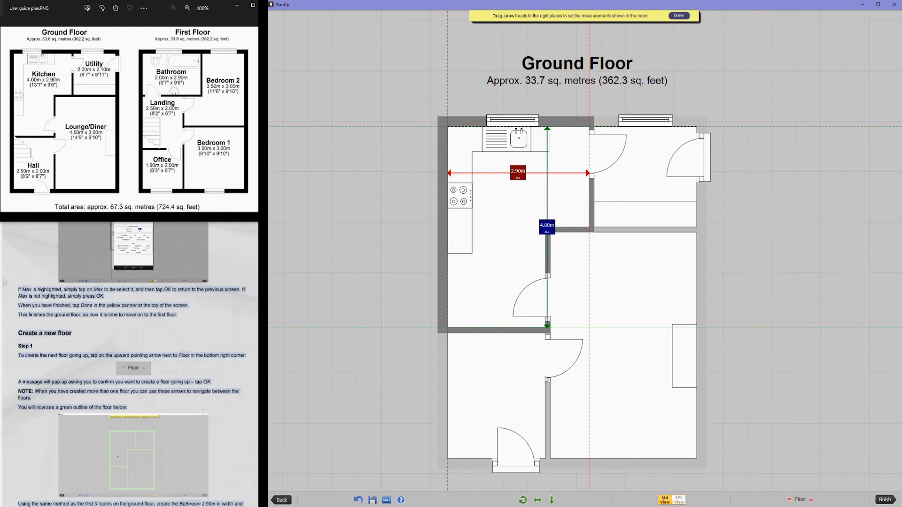
{"action": "left_click", "coordinate": [679, 17]}
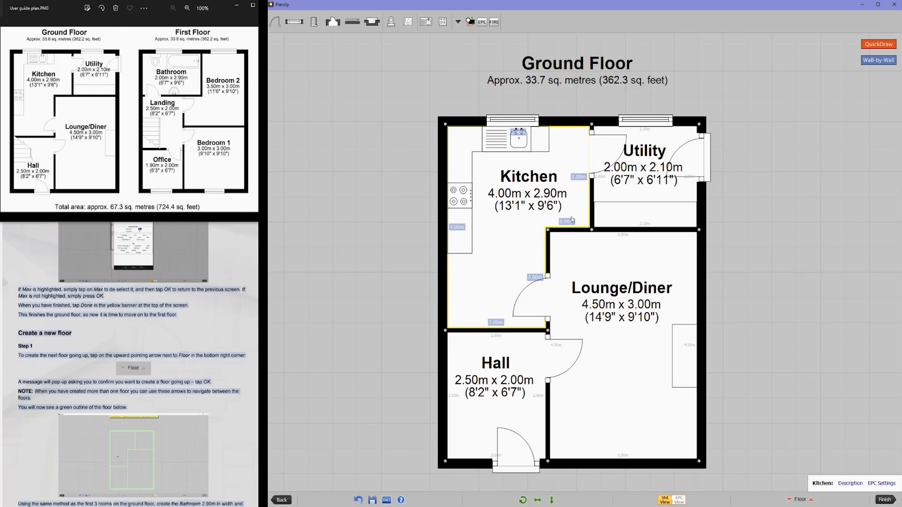
Create a new floor above the Ground Floor
{"action": "left_click_drag", "start_coordinate": [615, 265], "coordinate": [594, 242]}
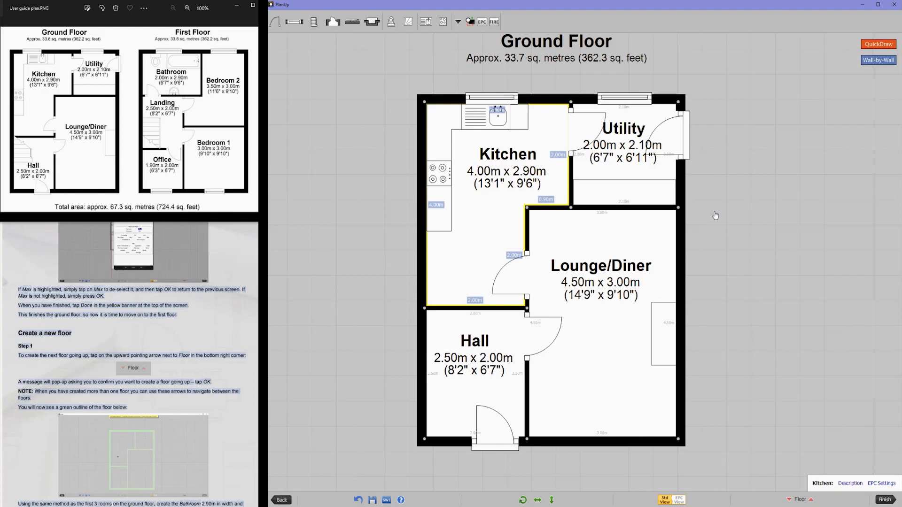
{"action": "left_click", "coordinate": [811, 501]}
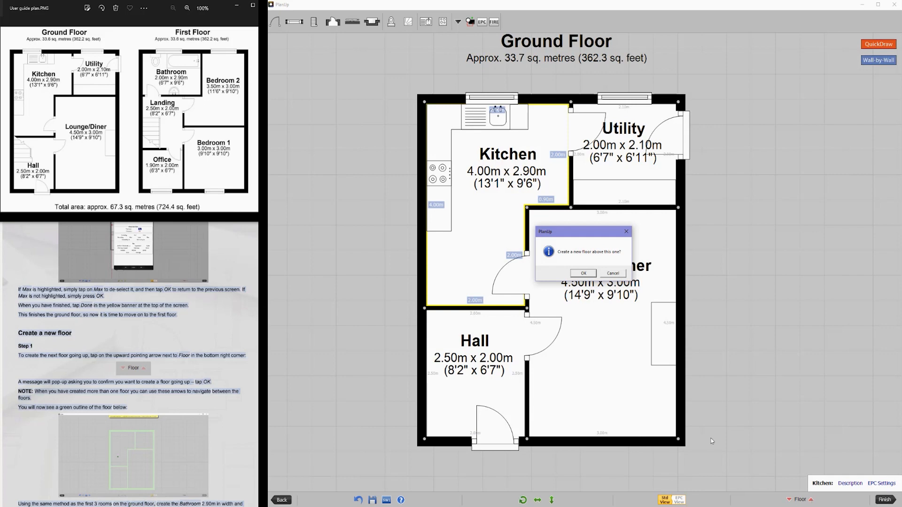
{"action": "left_click", "coordinate": [583, 273]}
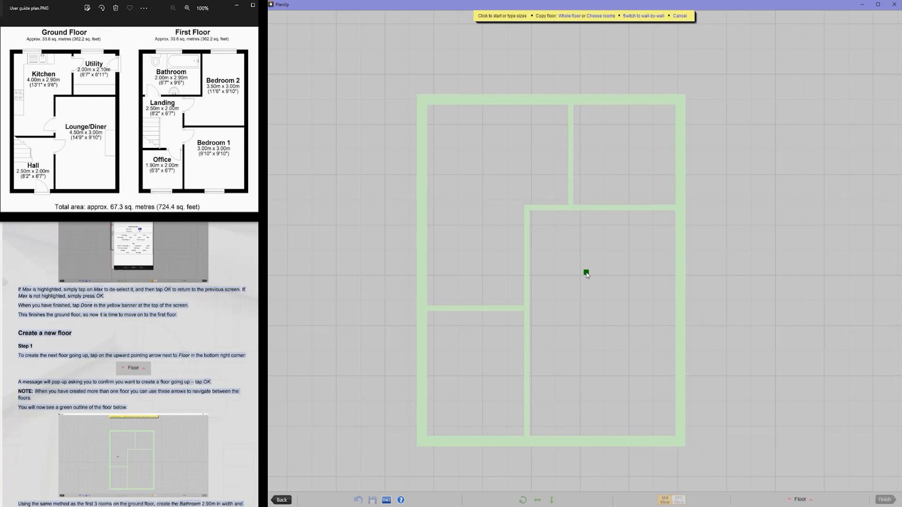
QuickDraw a 2.90m x 2.00m room on the new floor, aligned with the top-left corner of the outline below
{"action": "scroll", "coordinate": [196, 322], "scroll_direction": "down", "scroll_amount": 3}
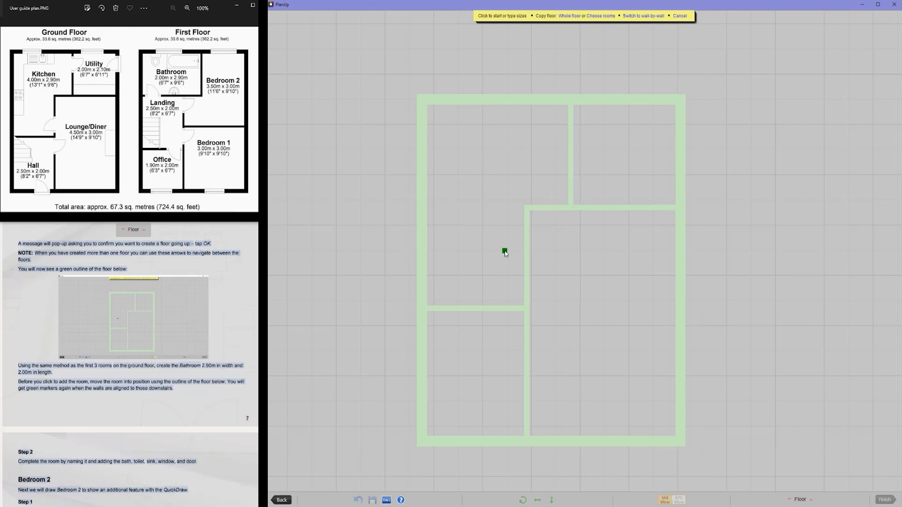
{"action": "type", "text": "2.90m"}
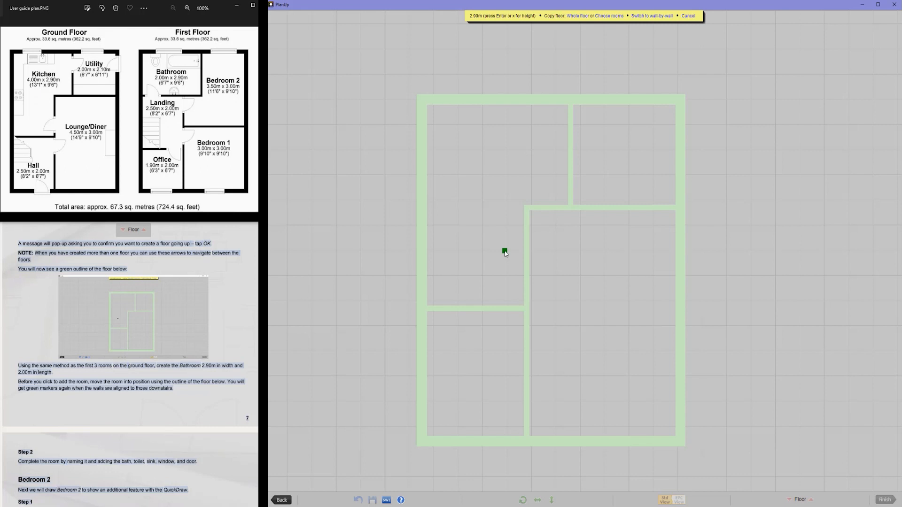
{"action": "type", "text": "x"}
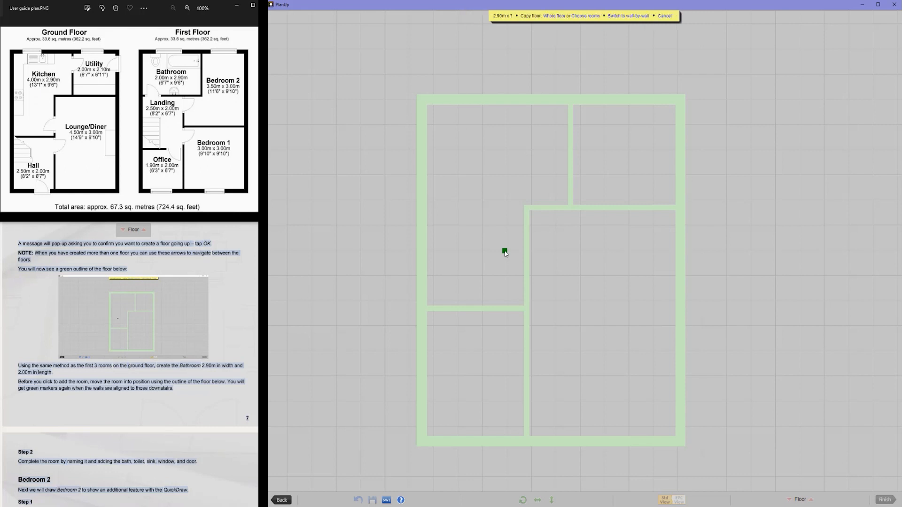
{"action": "type", "text": "2.00m"}
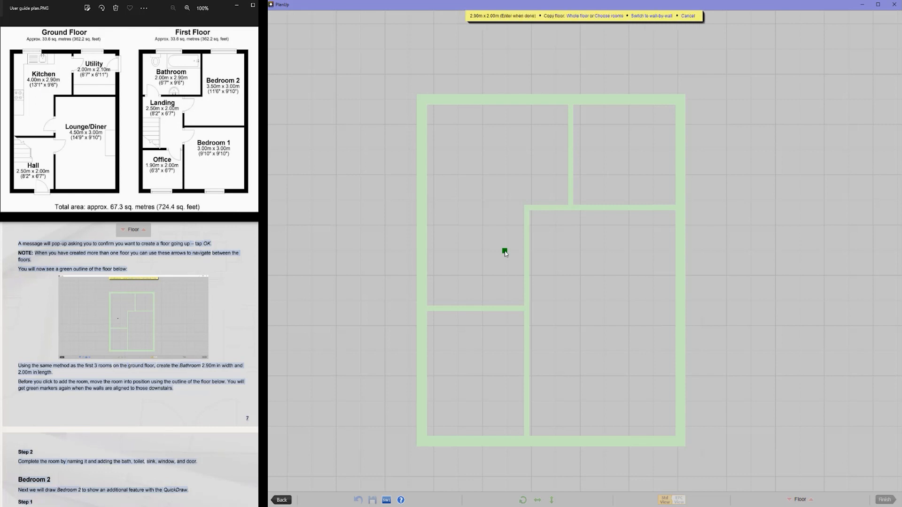
{"action": "key", "text": "Return"}
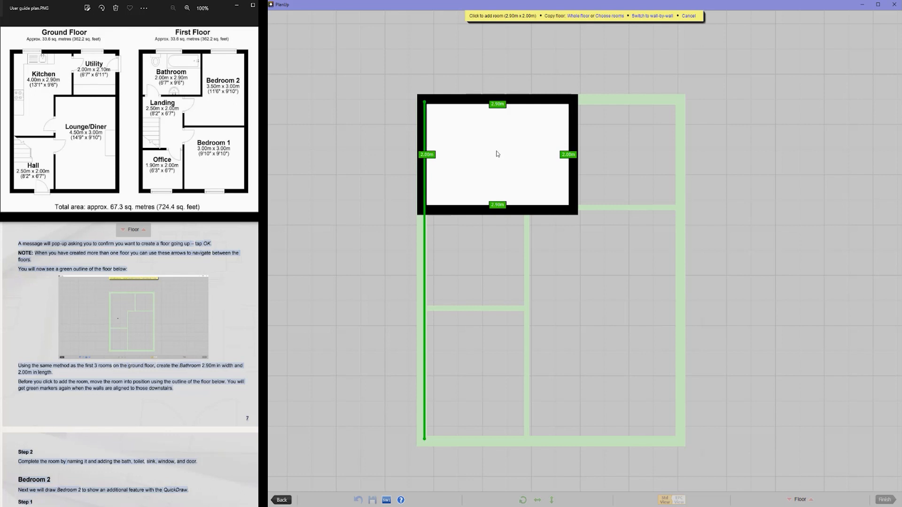
{"action": "left_click", "coordinate": [497, 154]}
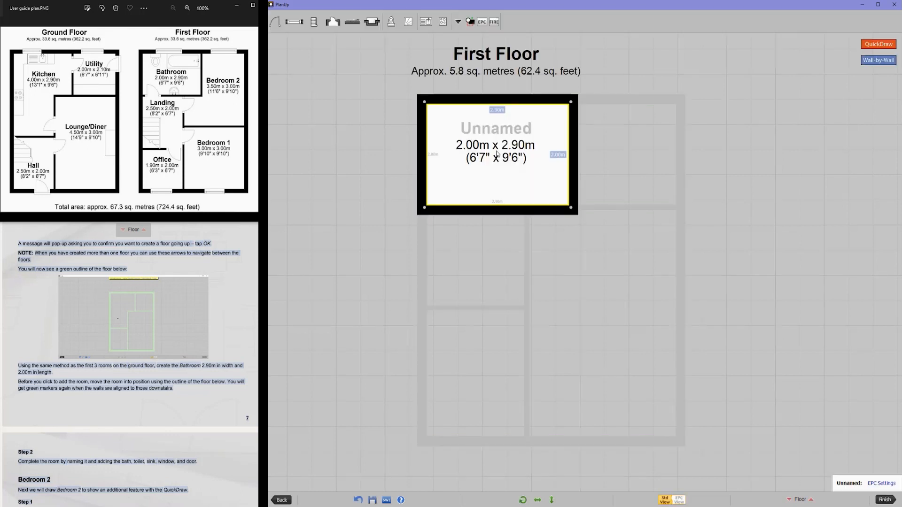
Name the new first-floor room Bathroom using the predefined room titles
{"action": "scroll", "coordinate": [190, 341], "scroll_direction": "down", "scroll_amount": 3}
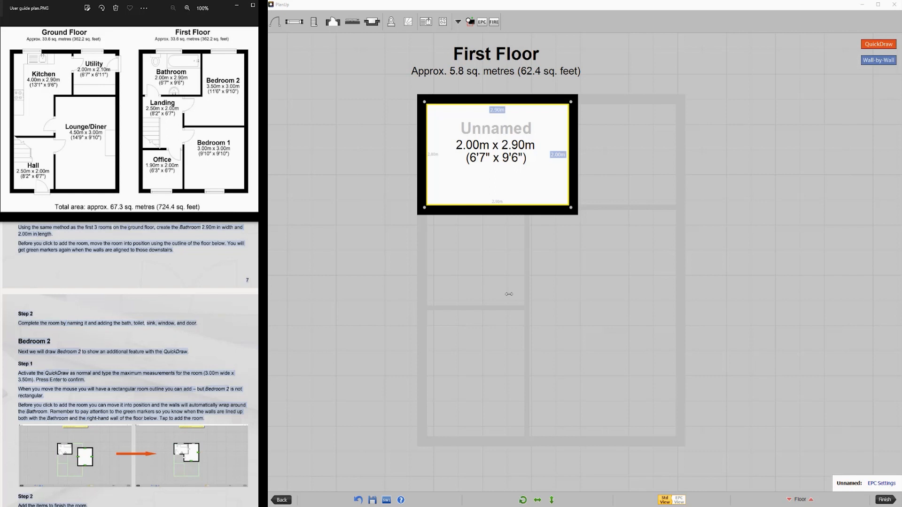
{"action": "left_click", "coordinate": [503, 130]}
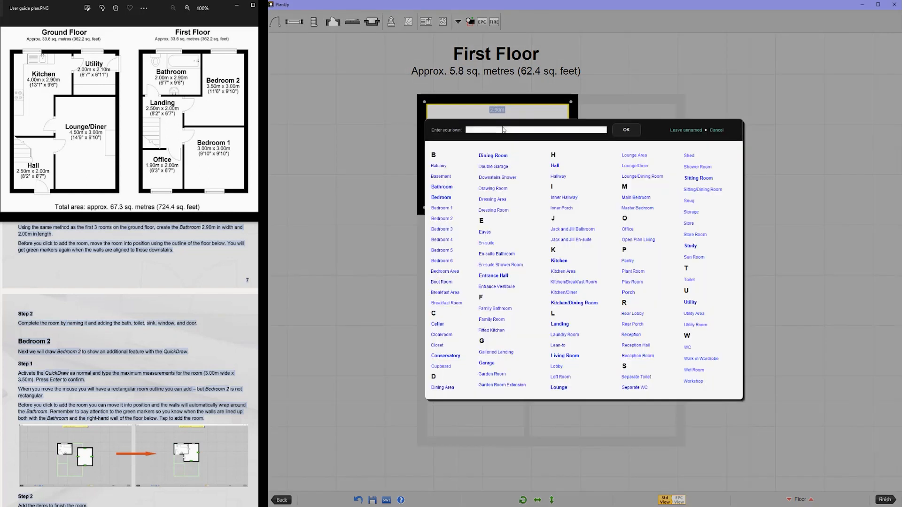
{"action": "left_click", "coordinate": [444, 187]}
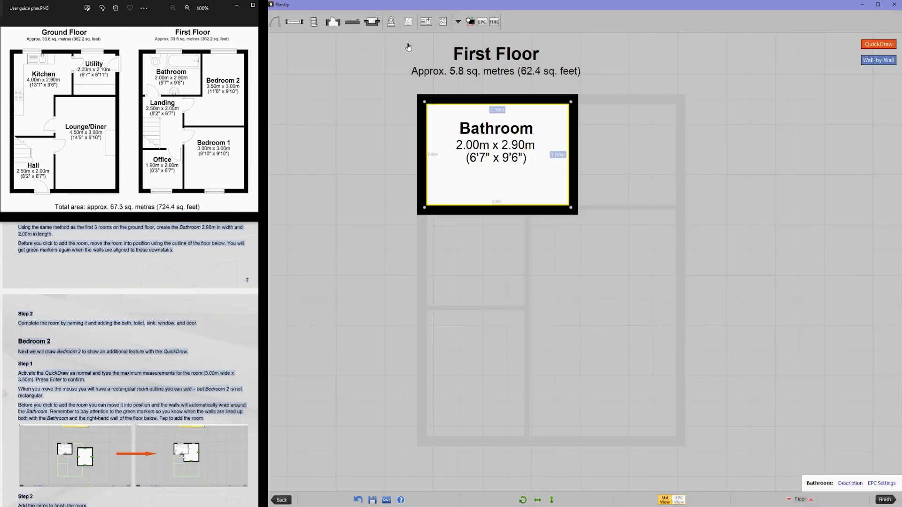
Add a standard-size bath along the Bathroom's top wall in the top-right corner, with its taps at the right end
{"action": "left_click", "coordinate": [409, 23]}
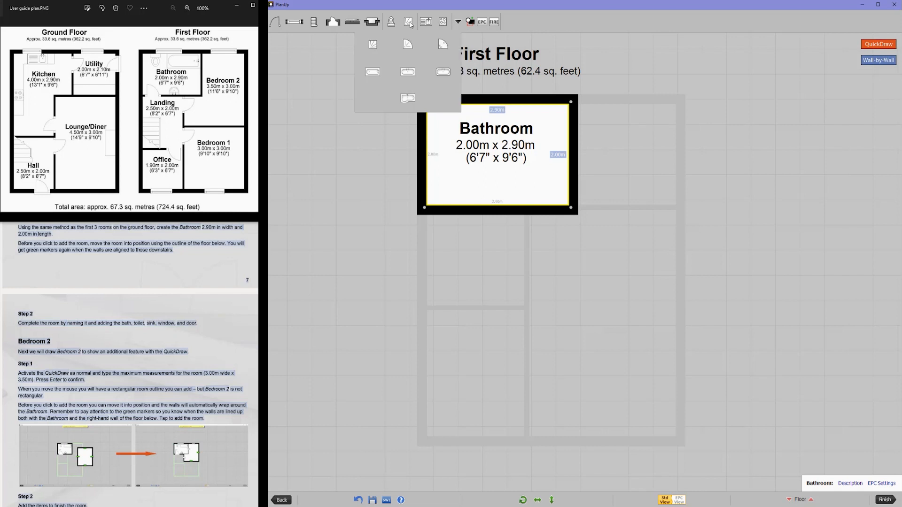
{"action": "left_click", "coordinate": [373, 72]}
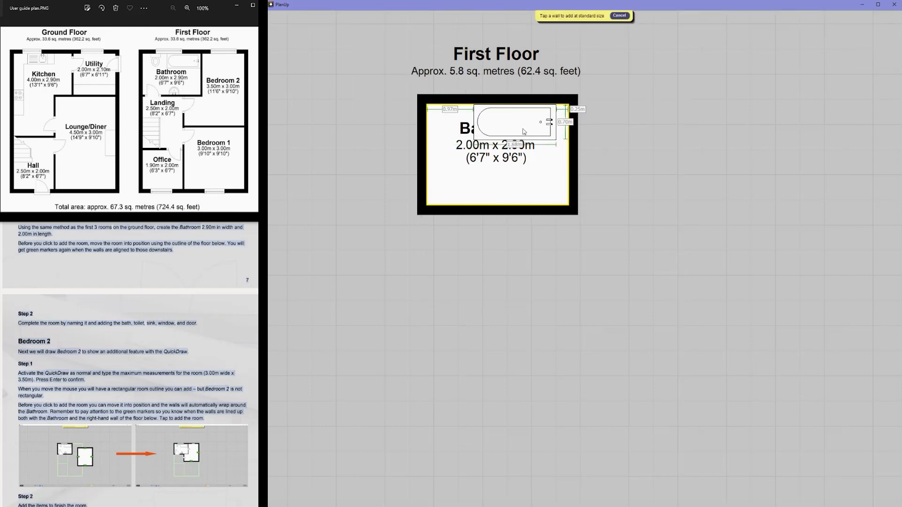
{"action": "left_click", "coordinate": [548, 123]}
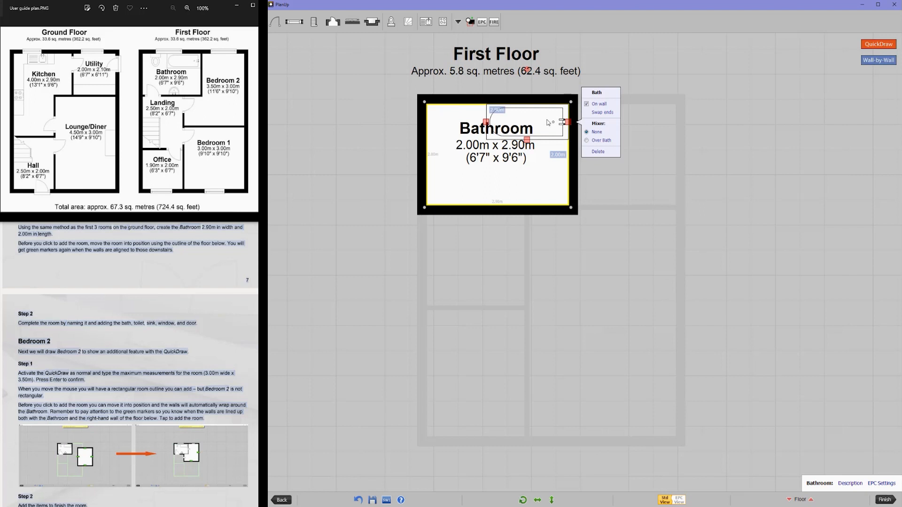
Add a toilet on the Bathroom's top wall beside the bath and a round-fronted basin on its bottom wall
{"action": "left_click", "coordinate": [391, 24]}
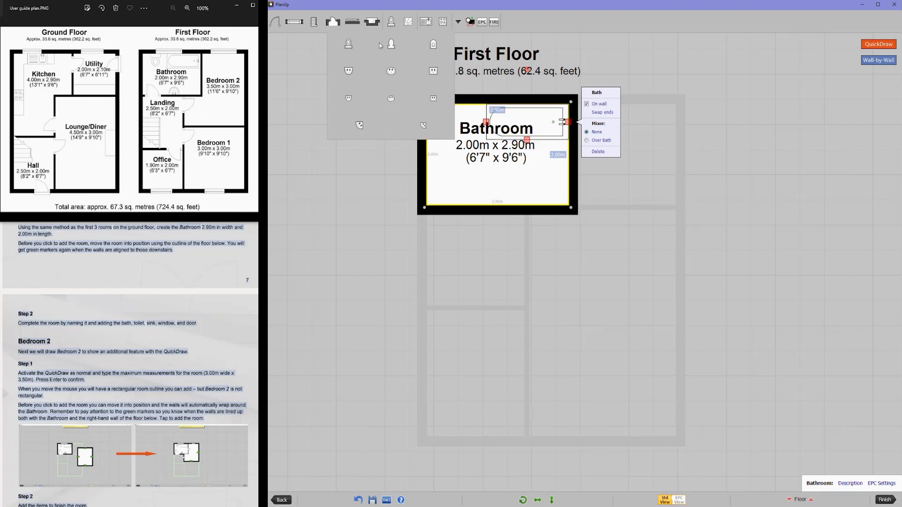
{"action": "left_click", "coordinate": [349, 45]}
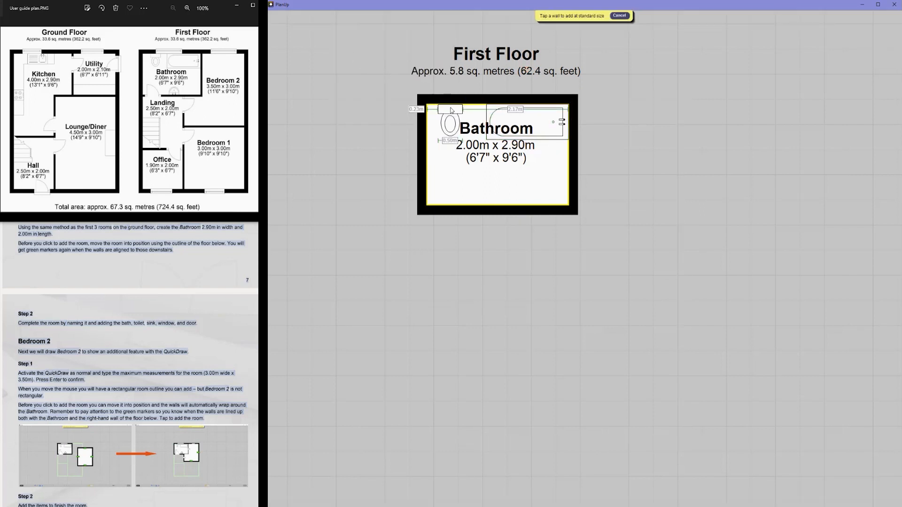
{"action": "left_click", "coordinate": [456, 113]}
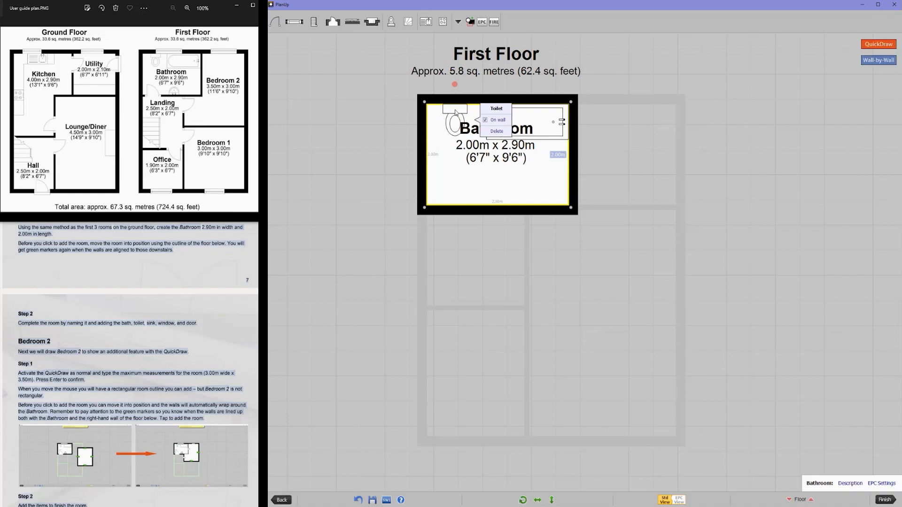
{"action": "left_click", "coordinate": [391, 29]}
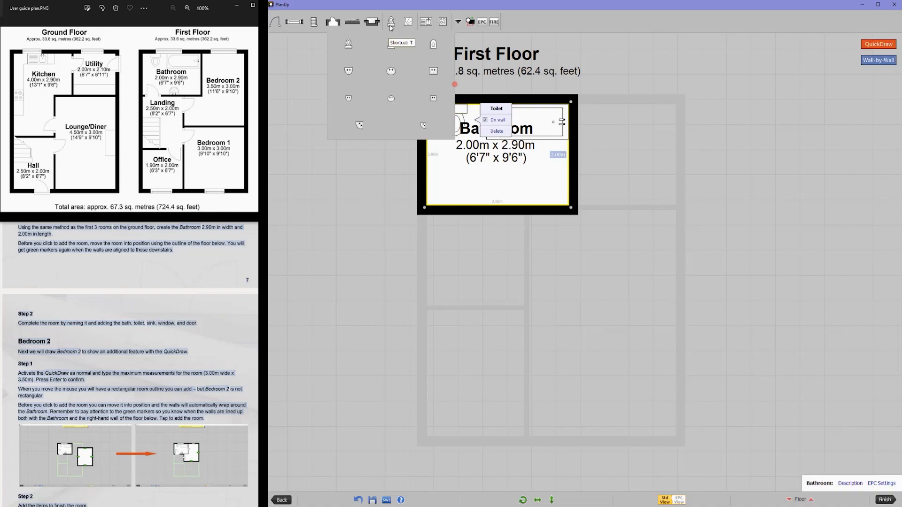
{"action": "left_click", "coordinate": [349, 72]}
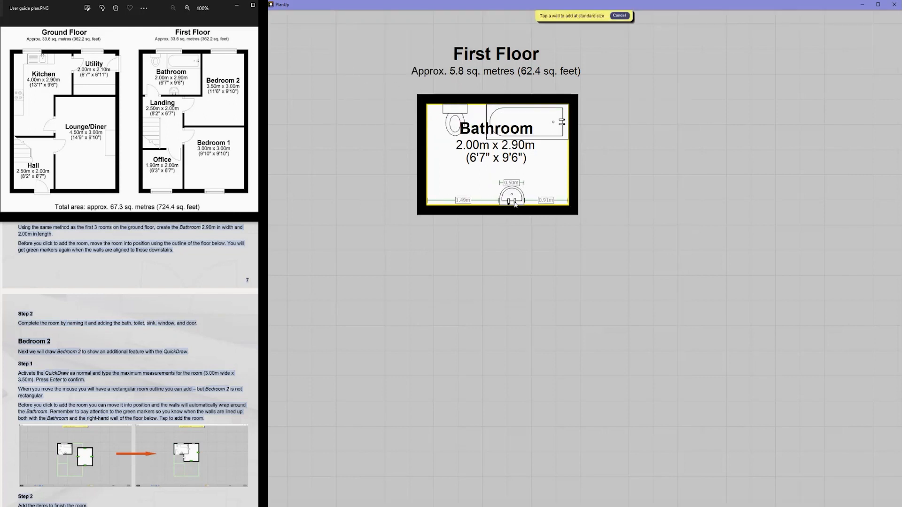
{"action": "left_click", "coordinate": [516, 203]}
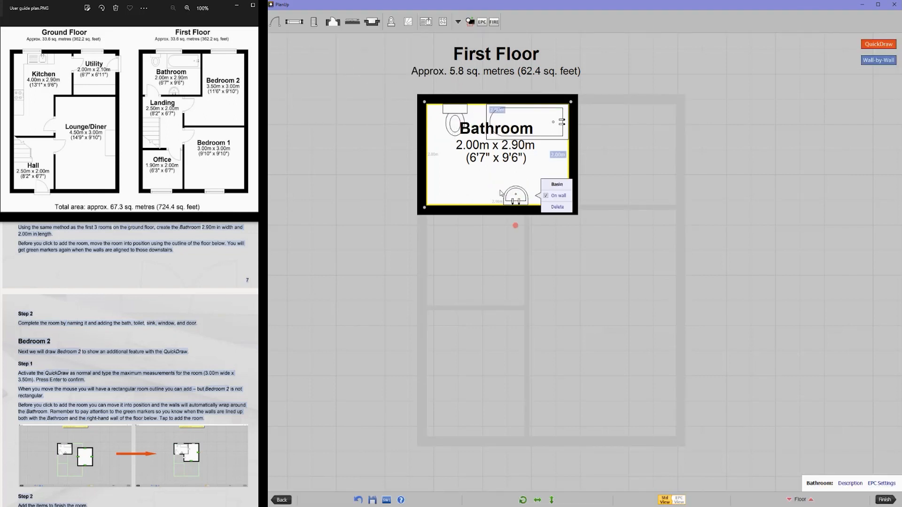
Add a standard-size single door on the Bathroom's bottom wall near the left corner, hinged on the left
{"action": "left_click", "coordinate": [277, 24]}
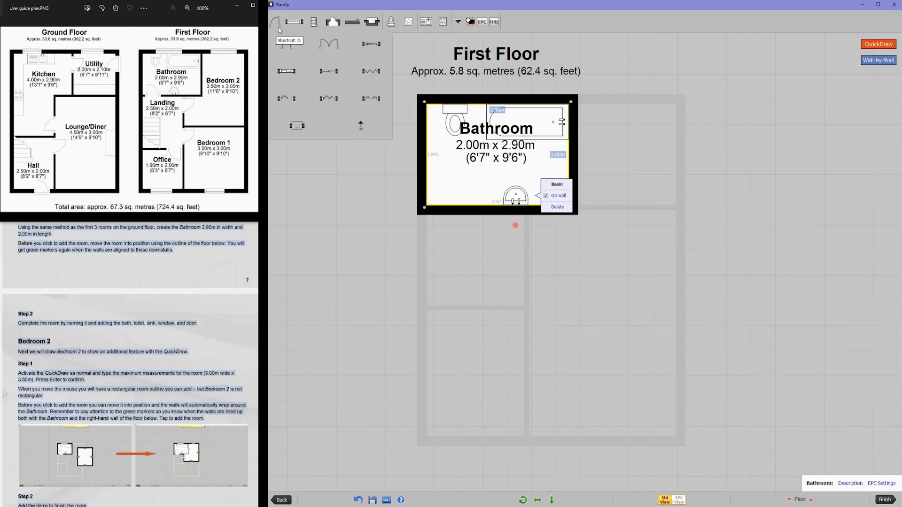
{"action": "left_click", "coordinate": [286, 44]}
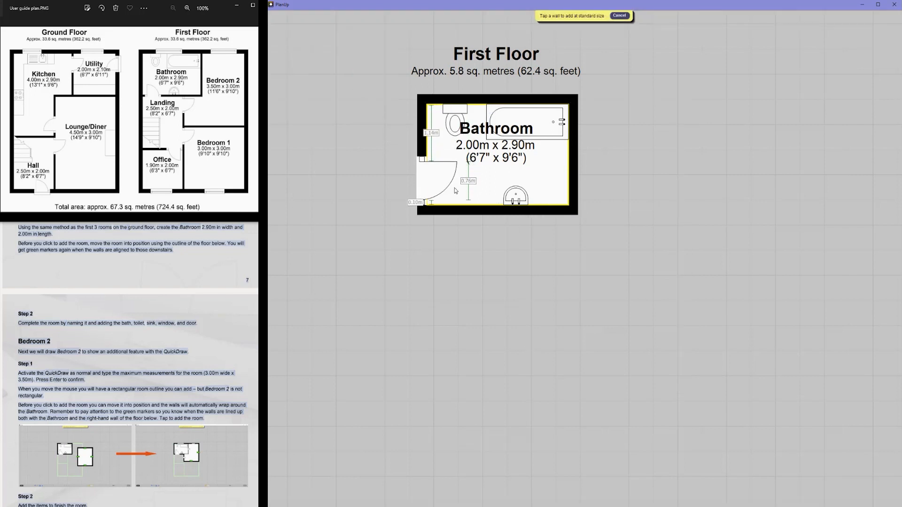
{"action": "left_click", "coordinate": [465, 191]}
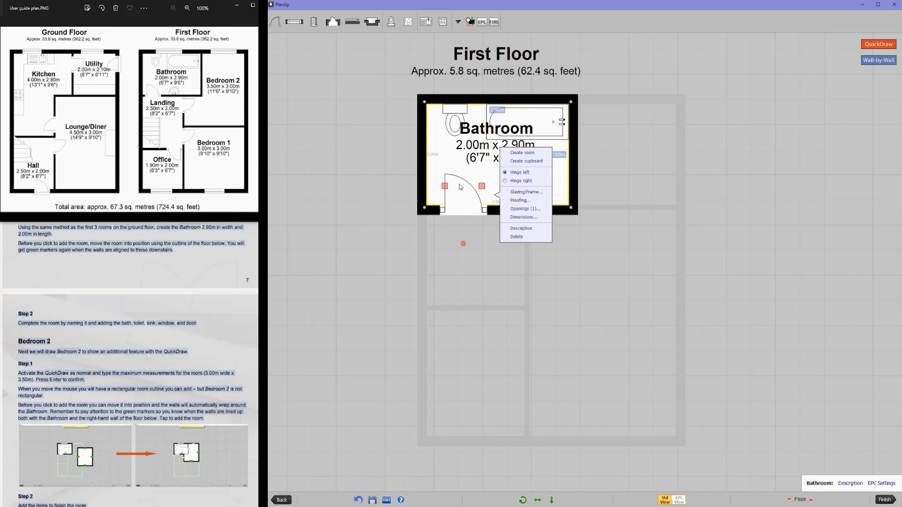
Add a standard 1.00m window on the Bathroom's top wall and move the room label down clear of the bath
{"action": "left_click", "coordinate": [290, 25]}
{"action": "left_click", "coordinate": [289, 45]}
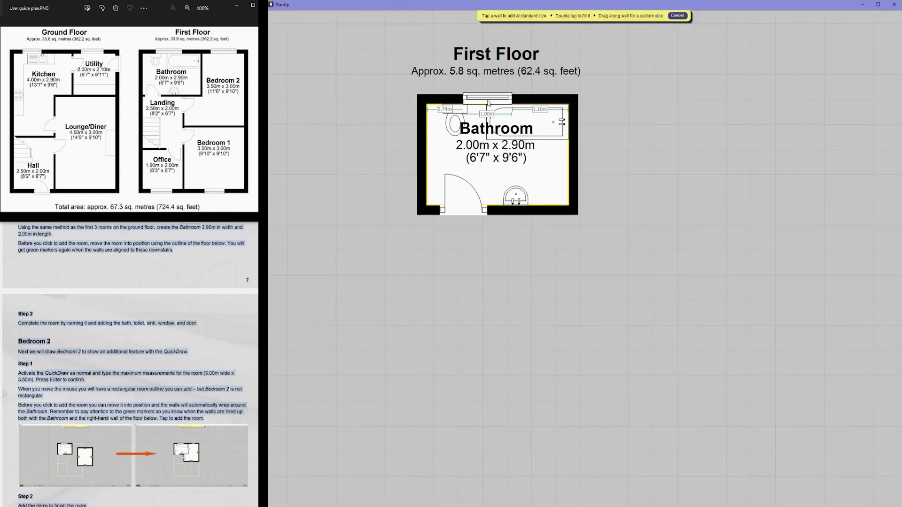
{"action": "left_click", "coordinate": [489, 98]}
{"action": "left_click", "coordinate": [514, 163]}
{"action": "left_click_drag", "start_coordinate": [515, 162], "coordinate": [514, 176]}
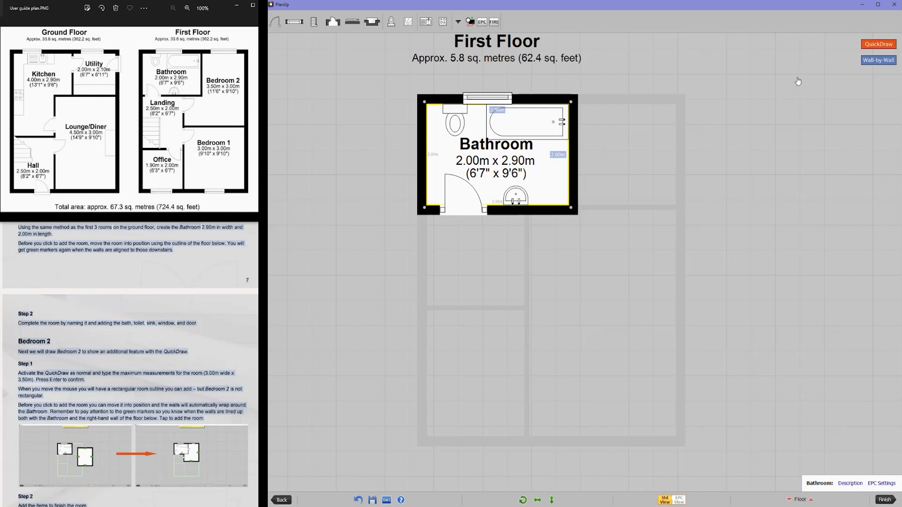
QuickDraw a 3.00m x 3.50m room wrapping around the Bathroom, aligned with its top wall and the right-hand wall of the floor below
{"action": "left_click", "coordinate": [871, 45]}
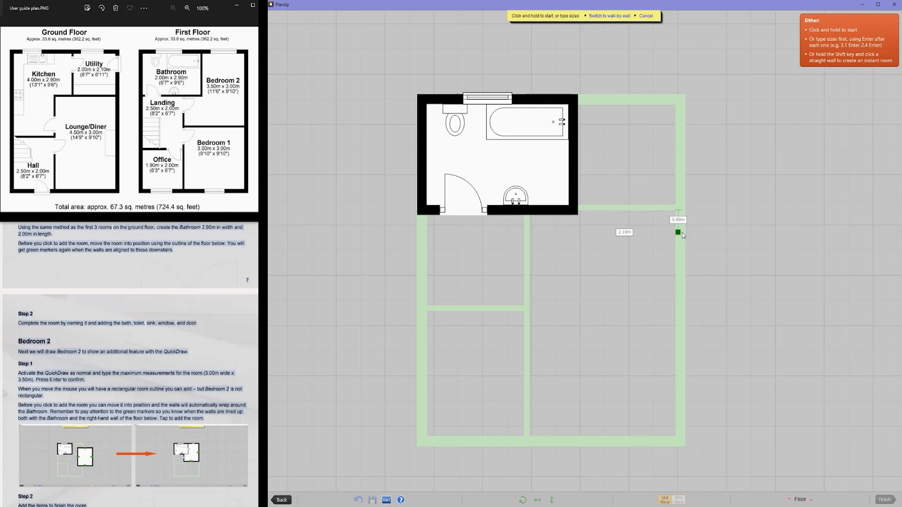
{"action": "type", "text": "3"}
{"action": "key", "text": "Return"}
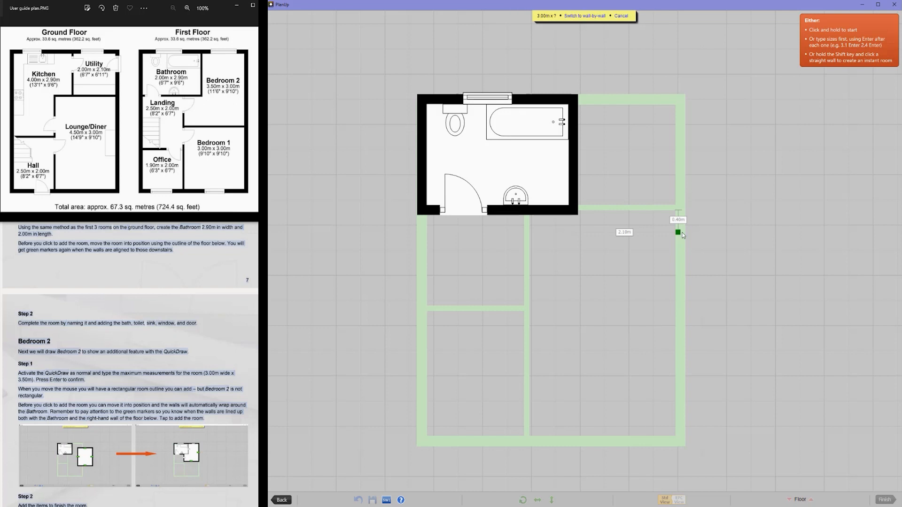
{"action": "type", "text": "3.50m (Enter when done"}
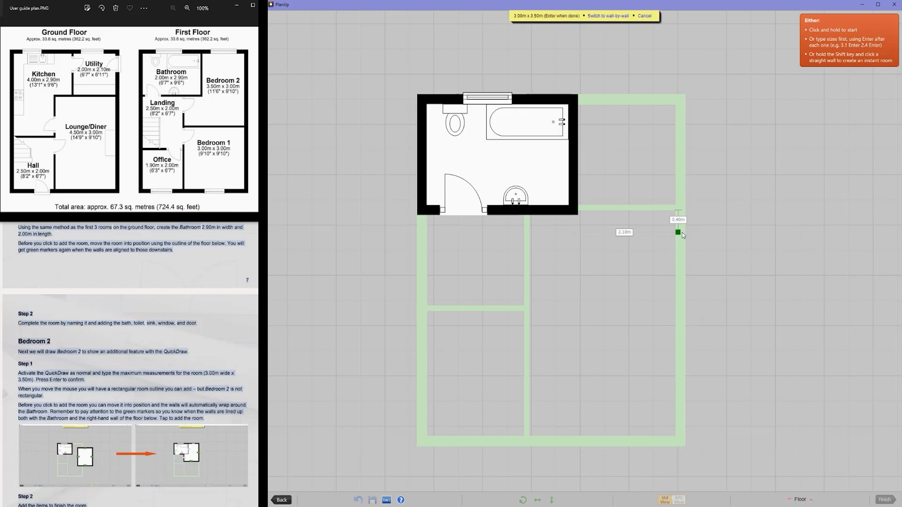
{"action": "key", "text": "Return"}
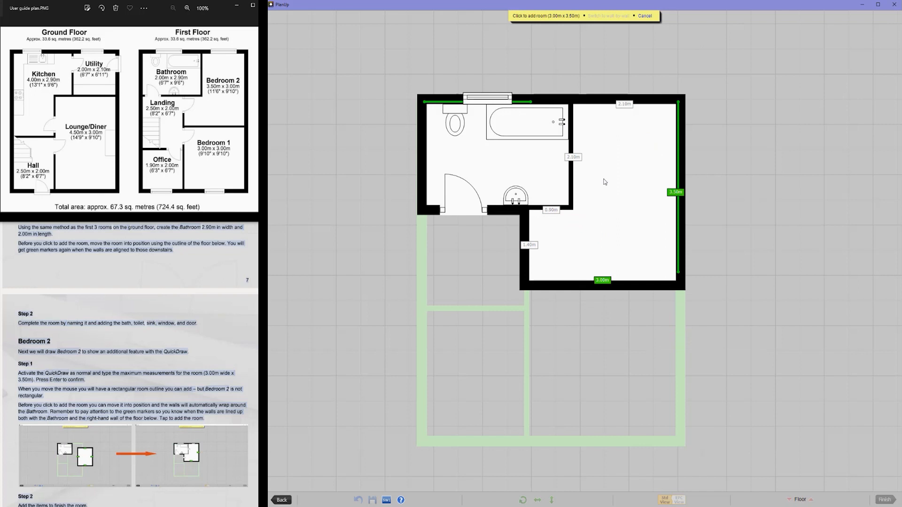
{"action": "left_click", "coordinate": [604, 182]}
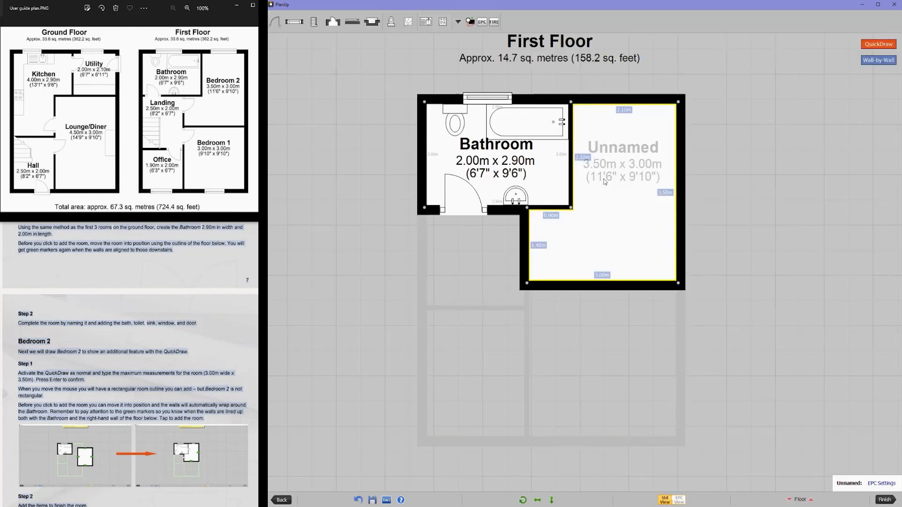
Name the new L-shaped room Bedroom 2 using the predefined room titles
{"action": "scroll", "coordinate": [220, 337], "scroll_direction": "down", "scroll_amount": 5}
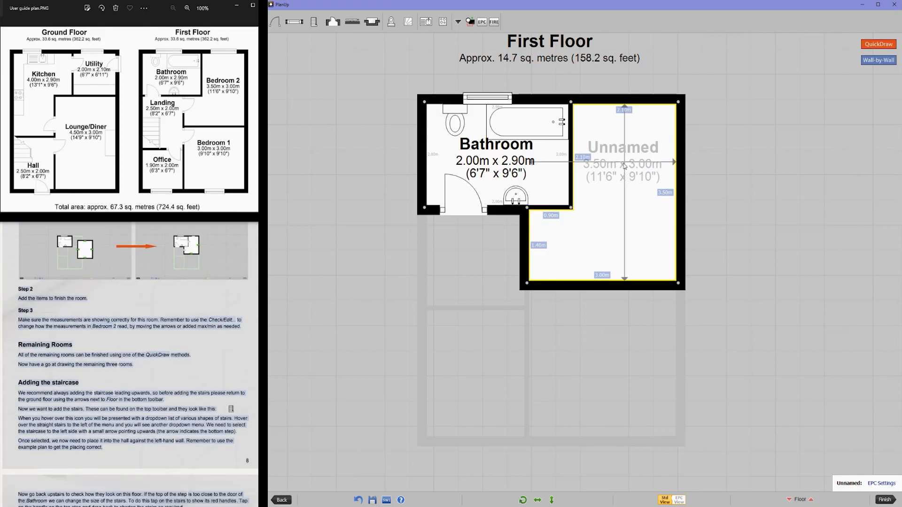
{"action": "left_click", "coordinate": [622, 147]}
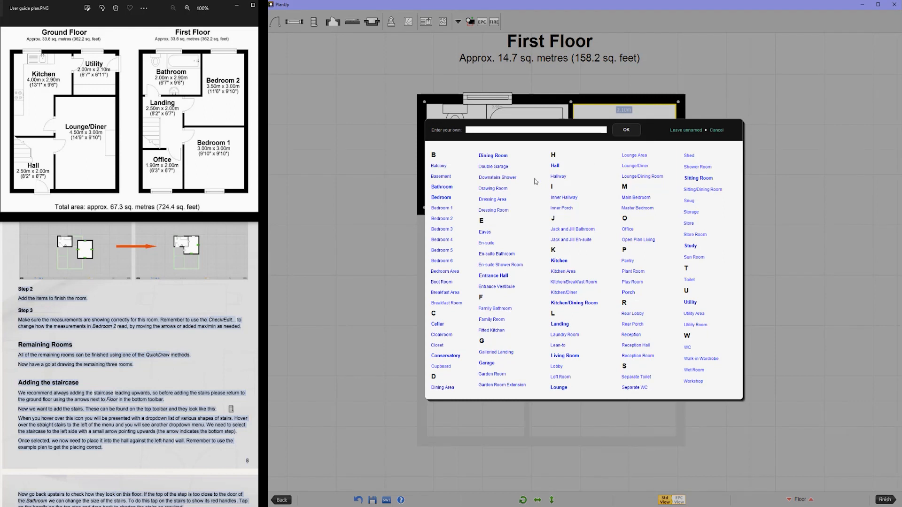
{"action": "left_click", "coordinate": [442, 219]}
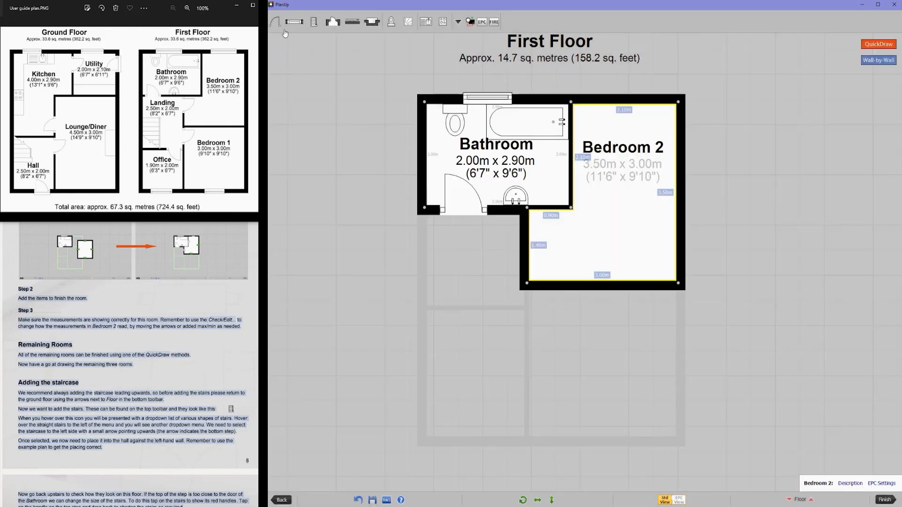
Add a window about 1.1m wide centred on Bedroom 2's top wall and a standard door on its short lower-left wall
{"action": "mouse_move", "coordinate": [292, 20]}
{"action": "left_click", "coordinate": [286, 46]}
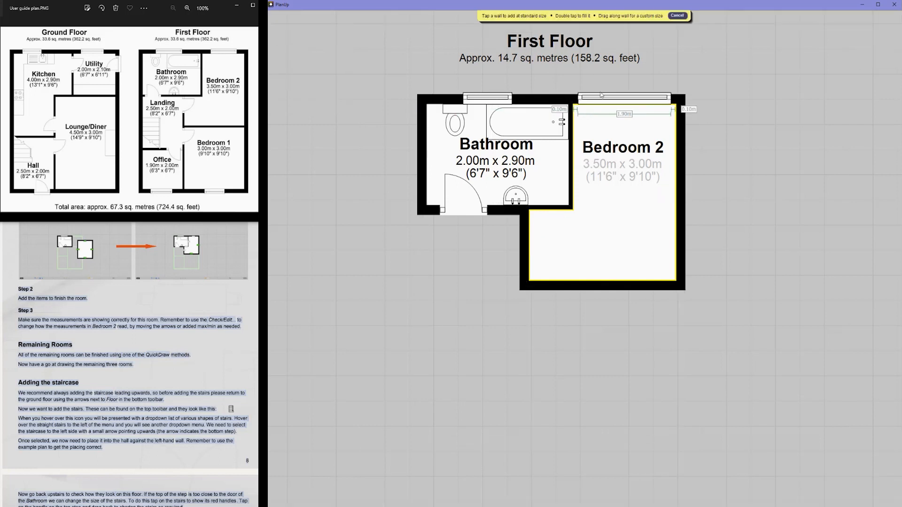
{"action": "left_click_drag", "start_coordinate": [596, 100], "coordinate": [653, 101]}
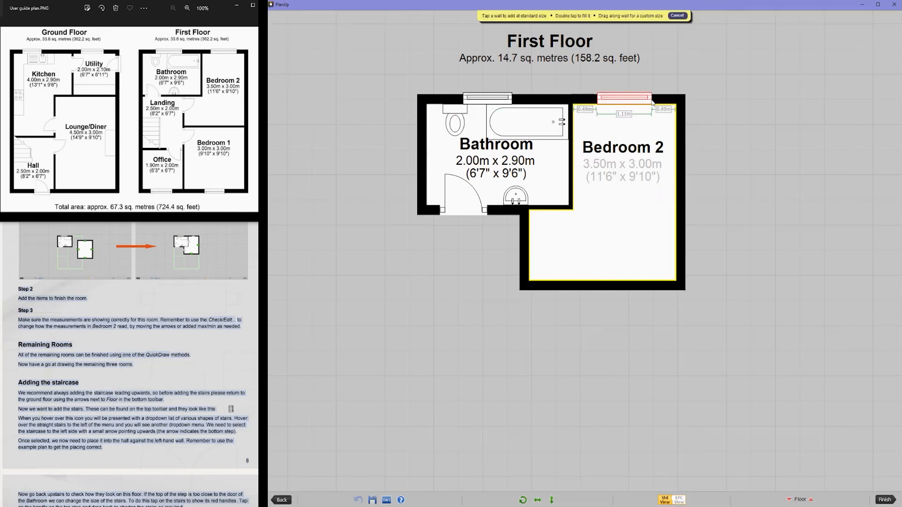
{"action": "mouse_move", "coordinate": [279, 21]}
{"action": "left_click", "coordinate": [284, 45]}
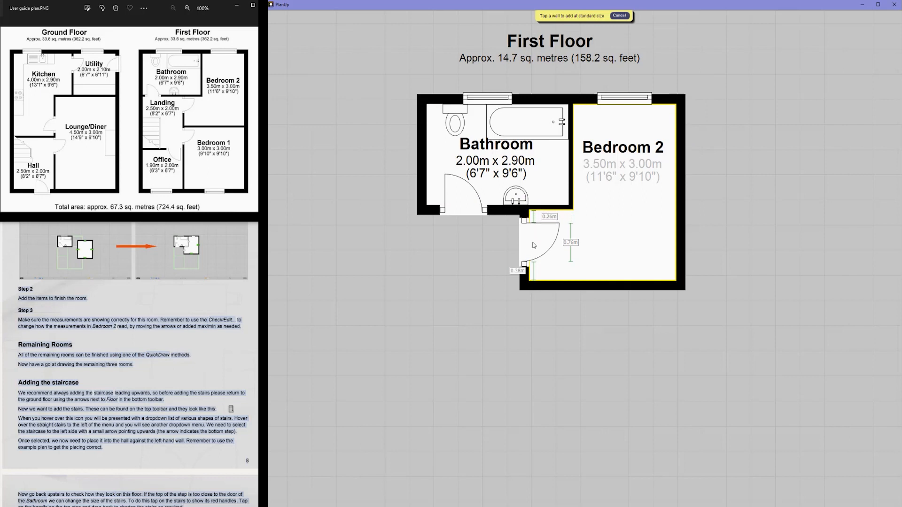
{"action": "left_click", "coordinate": [534, 244]}
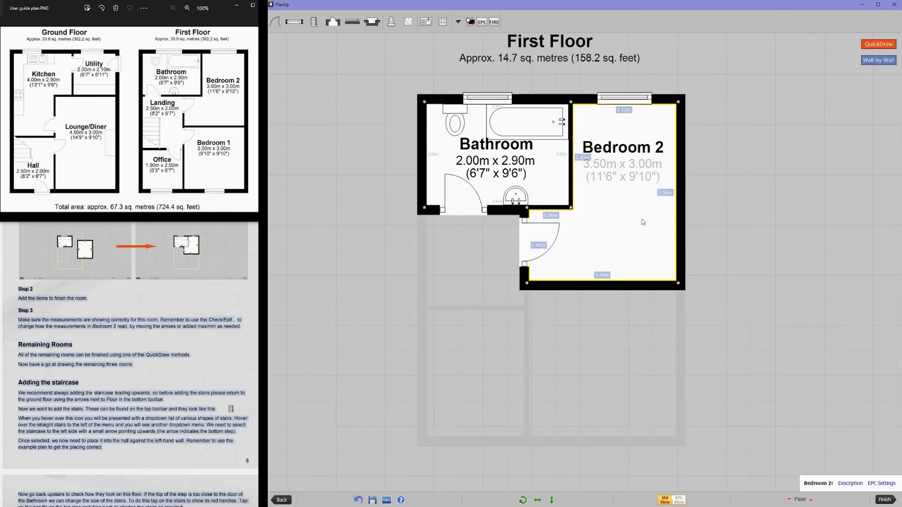
Edit Bedroom 2's displayed measurements so that the 3.00m width is described as max
{"action": "left_click", "coordinate": [628, 178]}
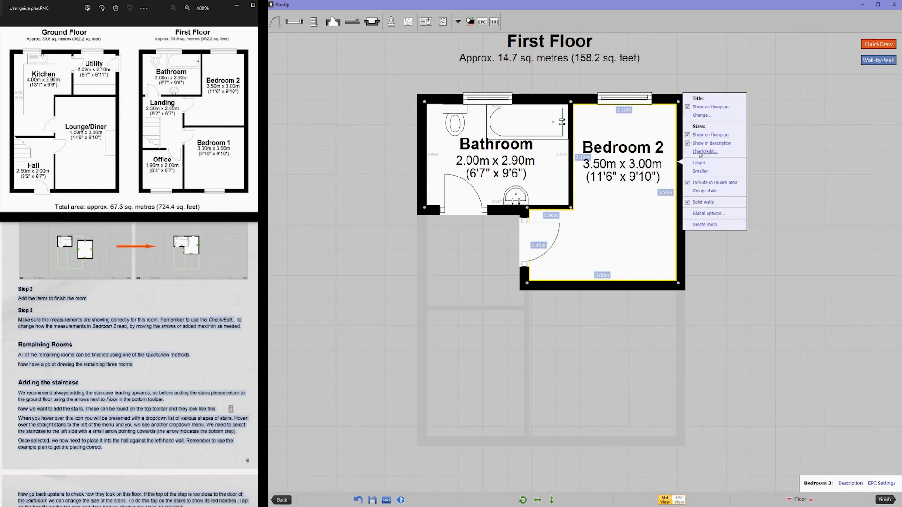
{"action": "left_click", "coordinate": [699, 153]}
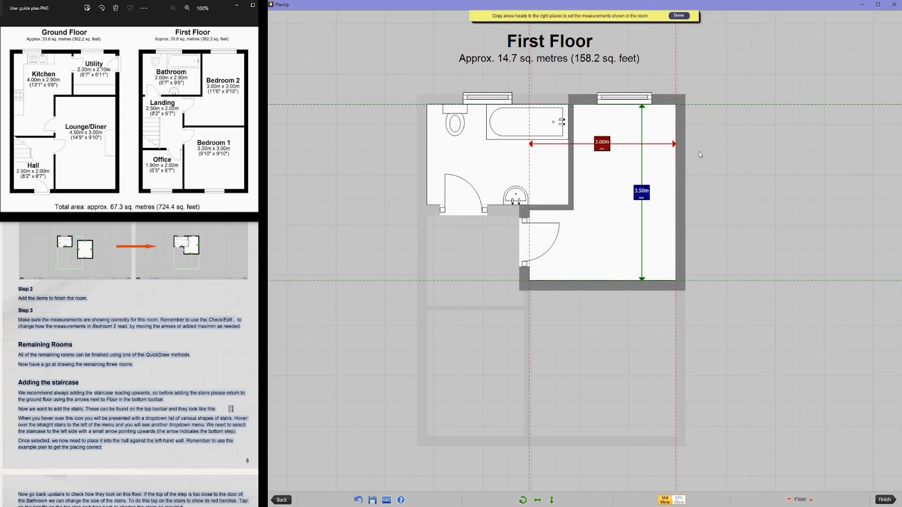
{"action": "left_click", "coordinate": [601, 148]}
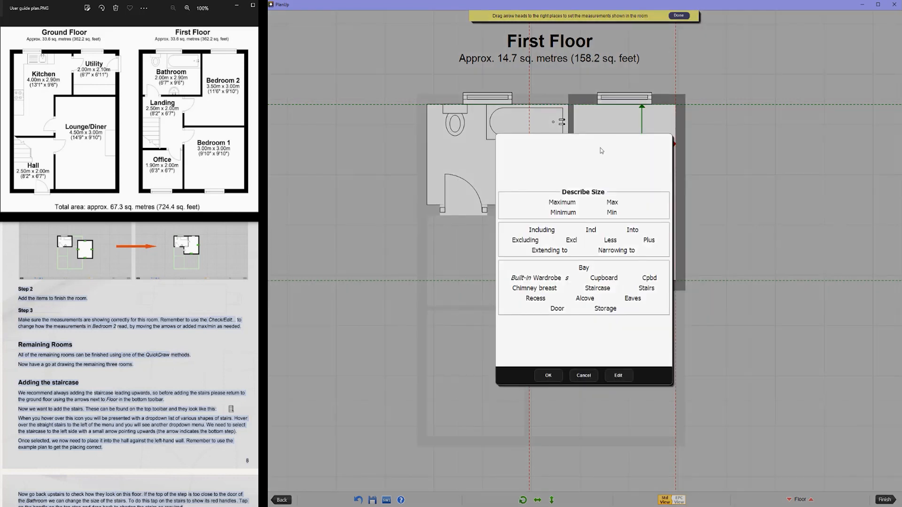
{"action": "left_click", "coordinate": [612, 203]}
{"action": "left_click", "coordinate": [548, 375]}
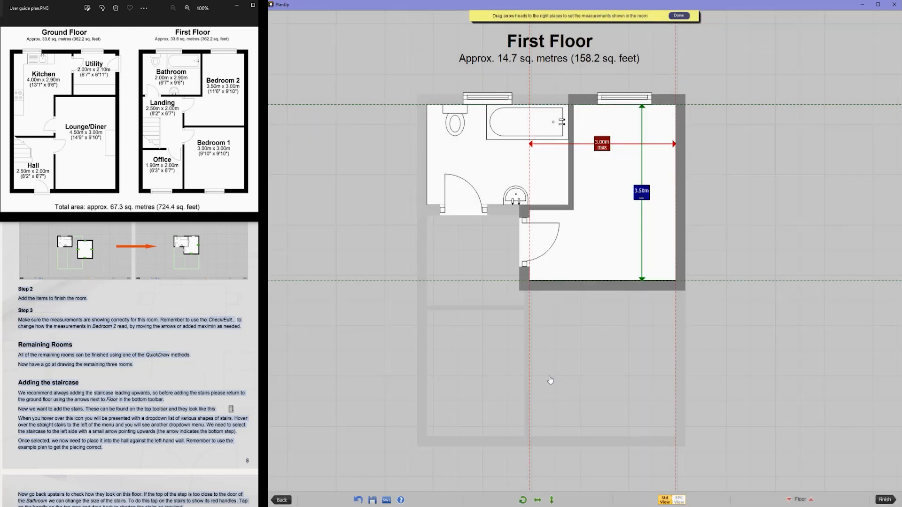
{"action": "left_click", "coordinate": [678, 16]}
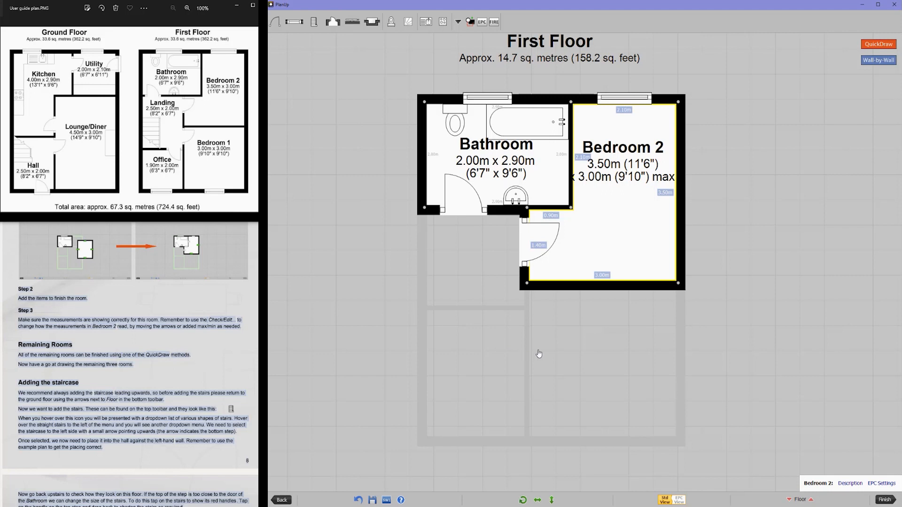
QuickDraw a 3.00m x 3.00m room below Bedroom 2, aligned with the outline's right wall, and name it Bedroom 1
{"action": "left_click", "coordinate": [872, 45]}
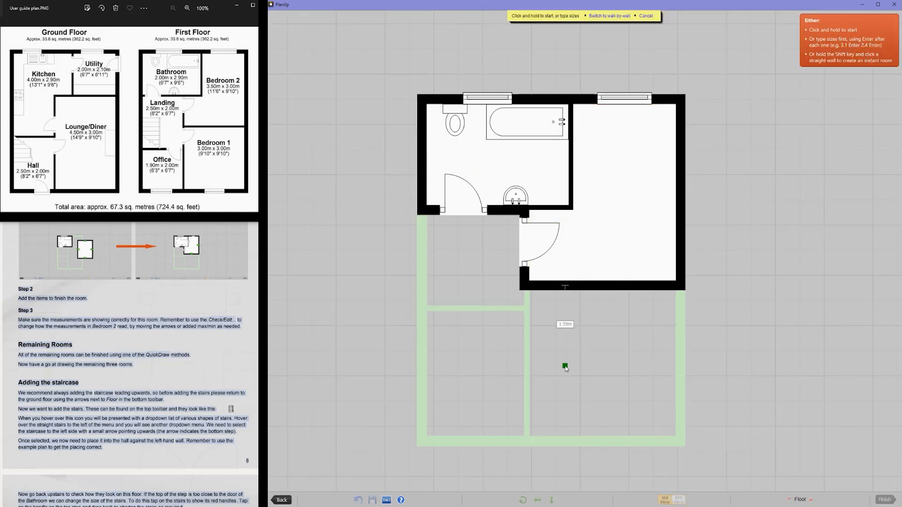
{"action": "type", "text": "3"}
{"action": "key", "text": "Return"}
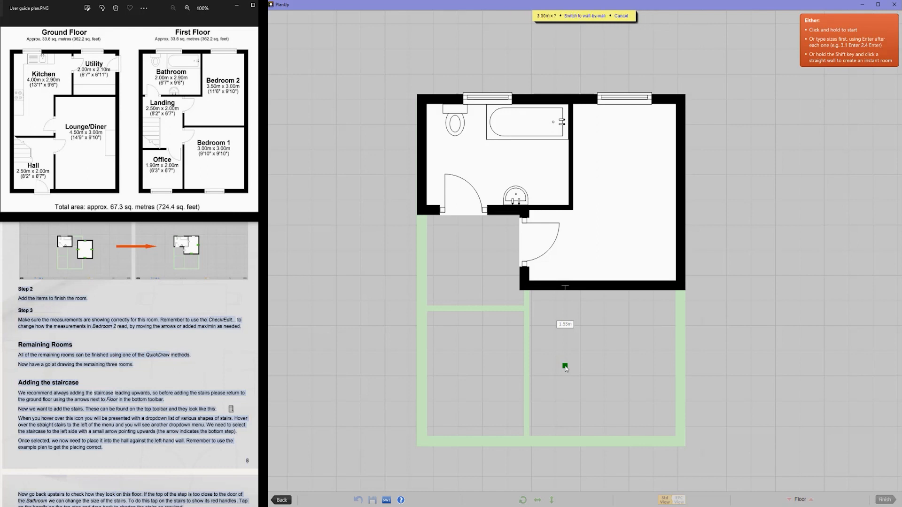
{"action": "type", "text": "3.00m)"}
{"action": "key", "text": "Return"}
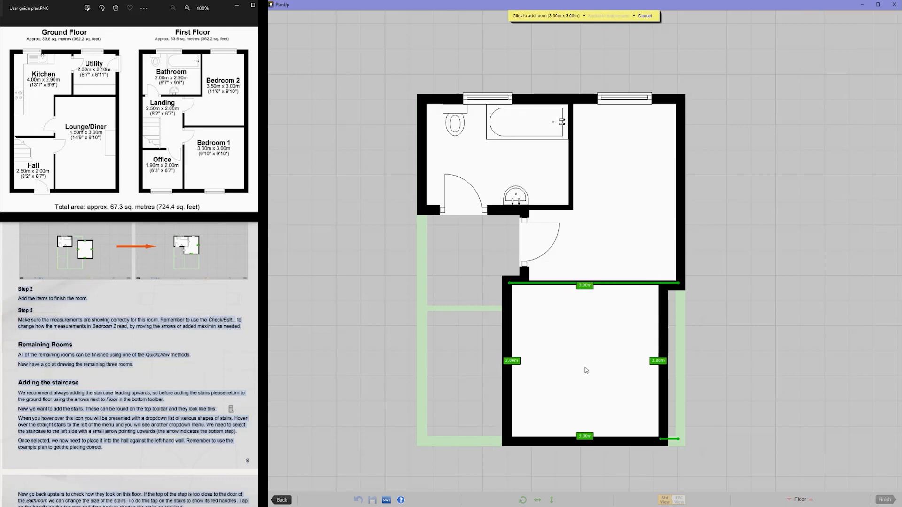
{"action": "left_click", "coordinate": [612, 360]}
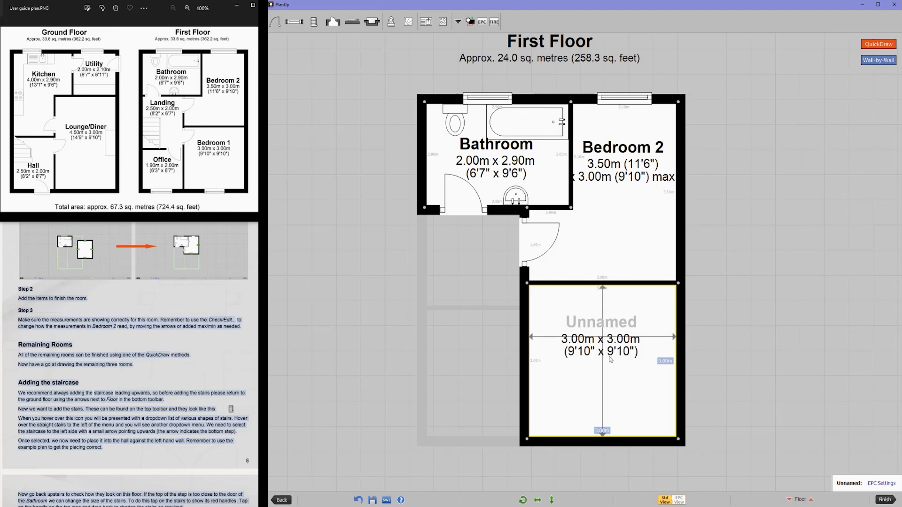
{"action": "left_click", "coordinate": [617, 323]}
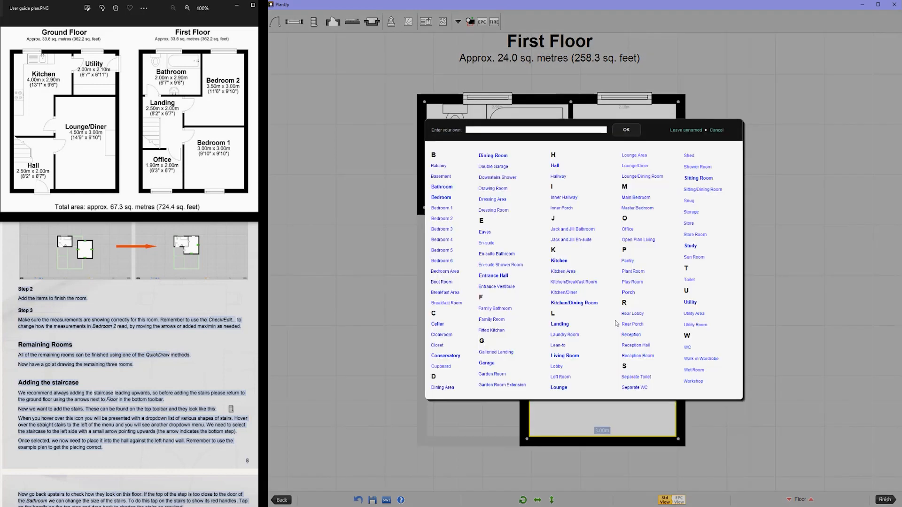
{"action": "left_click", "coordinate": [445, 209]}
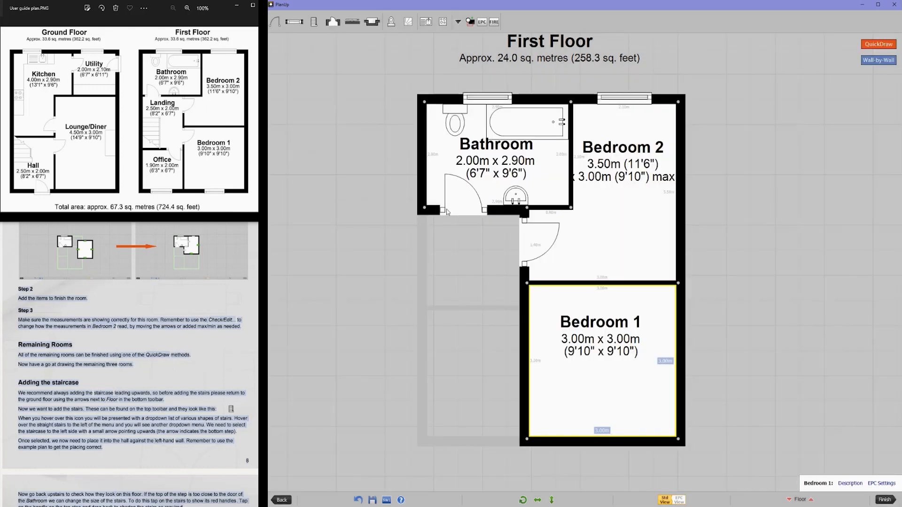
Add a standard window centred on Bedroom 1's bottom wall and a standard door near the top of its left wall
{"action": "mouse_move", "coordinate": [295, 22]}
{"action": "left_click", "coordinate": [292, 47]}
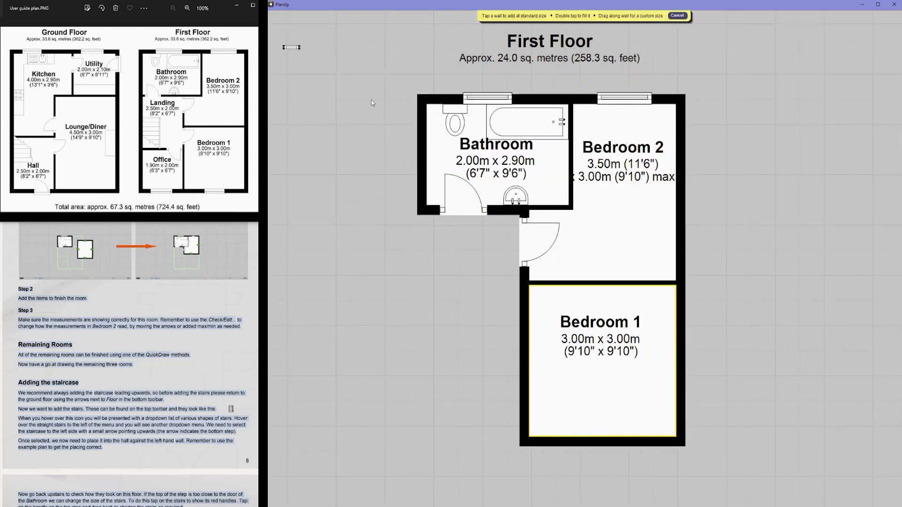
{"action": "left_click", "coordinate": [602, 443]}
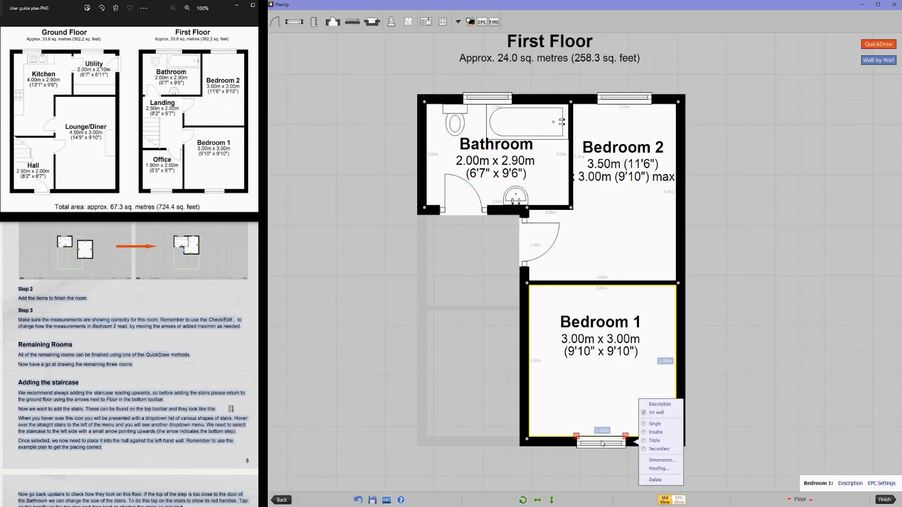
{"action": "mouse_move", "coordinate": [278, 26]}
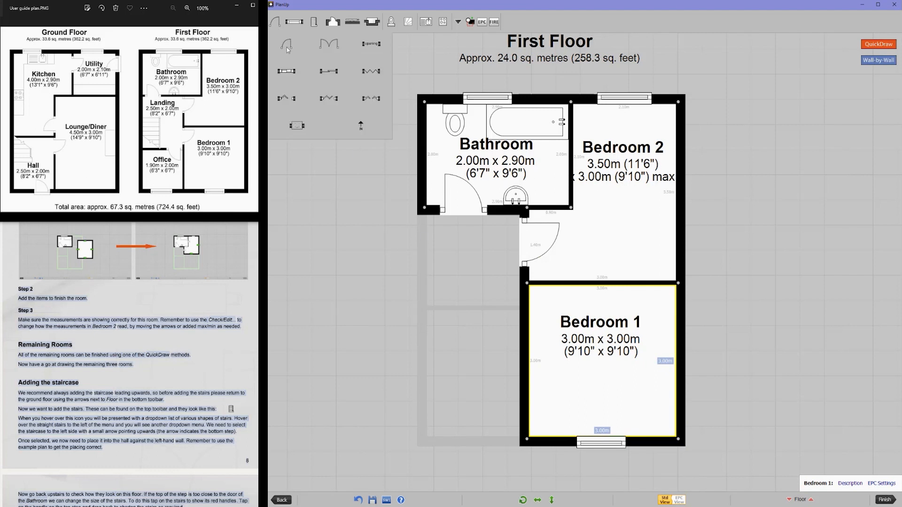
{"action": "left_click", "coordinate": [288, 47]}
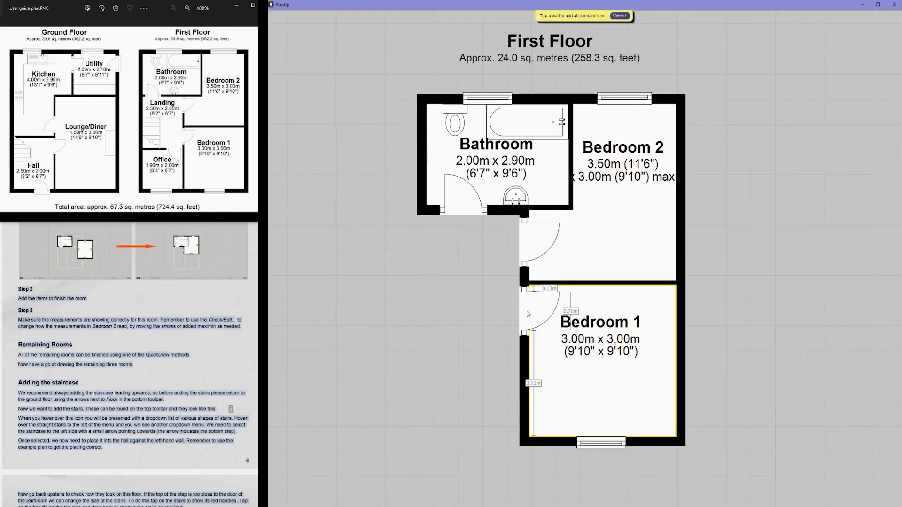
{"action": "left_click", "coordinate": [528, 314]}
QuickDraw a 2.00m x 1.90m room in the outline's lower-left corner, beside Bedroom 1, and name it Office
{"action": "left_click", "coordinate": [878, 44]}
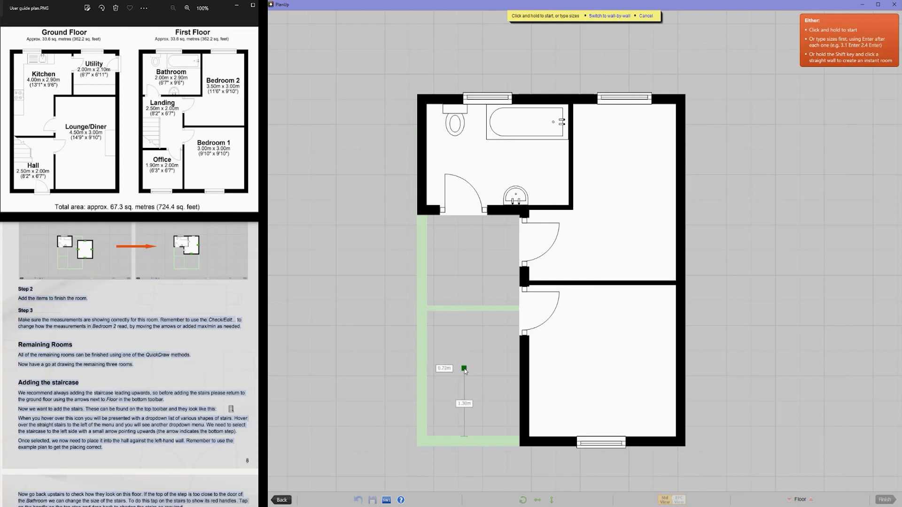
{"action": "type", "text": "2"}
{"action": "key", "text": "Return"}
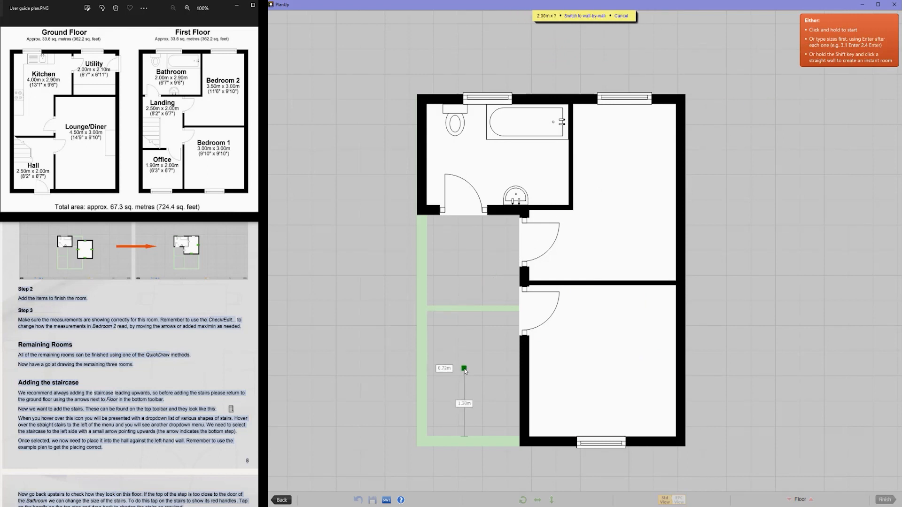
{"action": "type", "text": "1.90m)"}
{"action": "key", "text": "Return"}
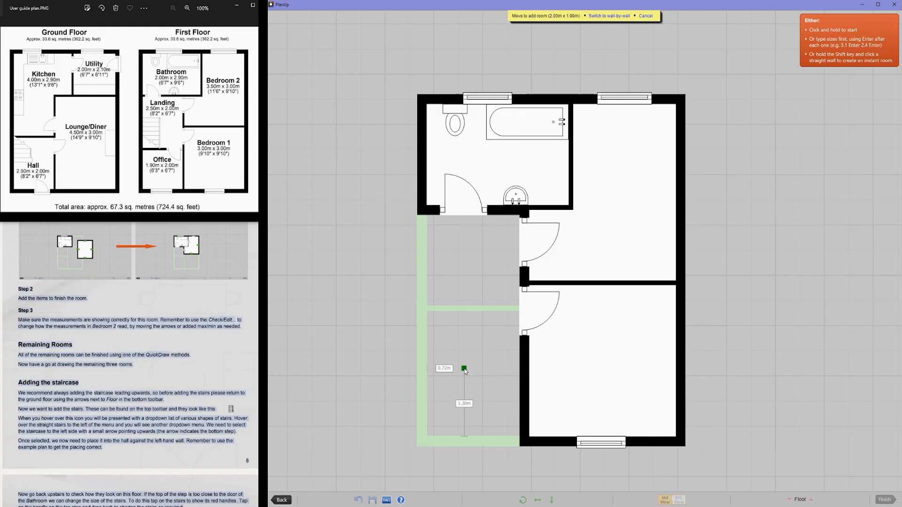
{"action": "left_click", "coordinate": [464, 372]}
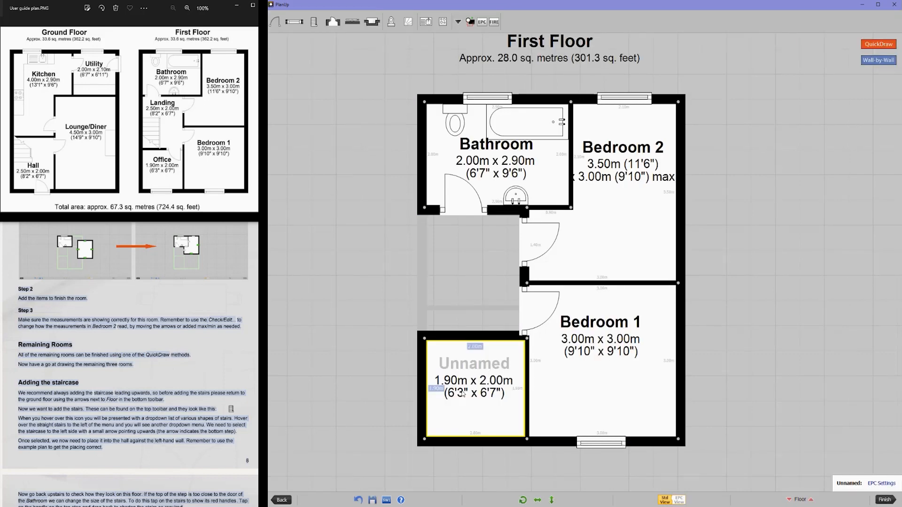
{"action": "left_click", "coordinate": [475, 362]}
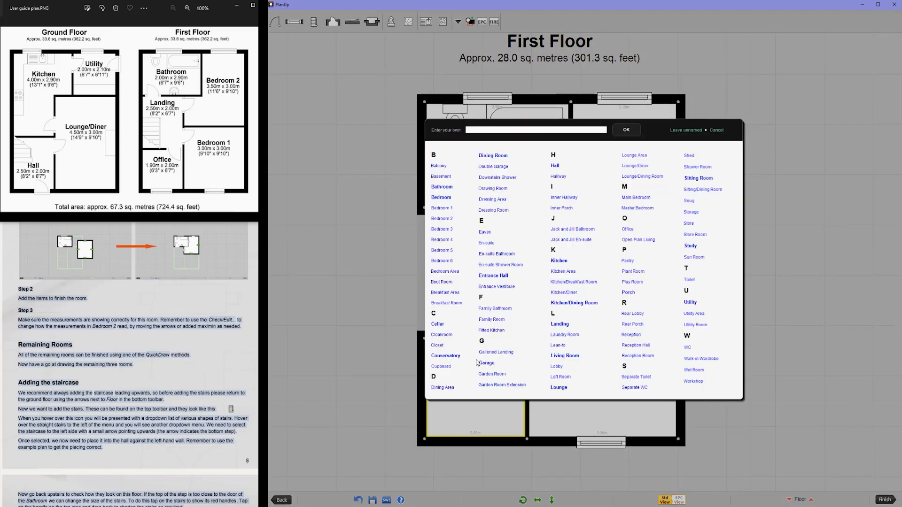
{"action": "left_click", "coordinate": [628, 230]}
Add a custom-width window centred on the Office's bottom wall and a standard door opening inwards near the right end of its top wall
{"action": "mouse_move", "coordinate": [295, 23]}
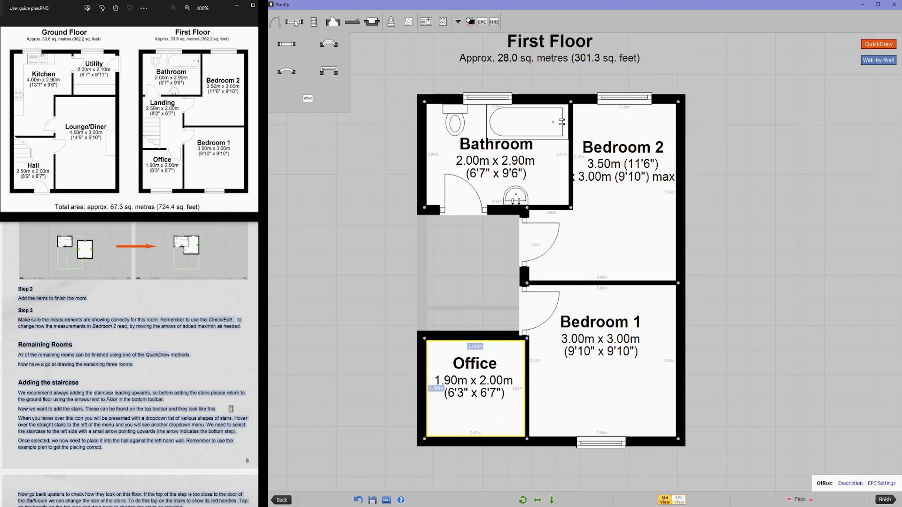
{"action": "left_click", "coordinate": [286, 48]}
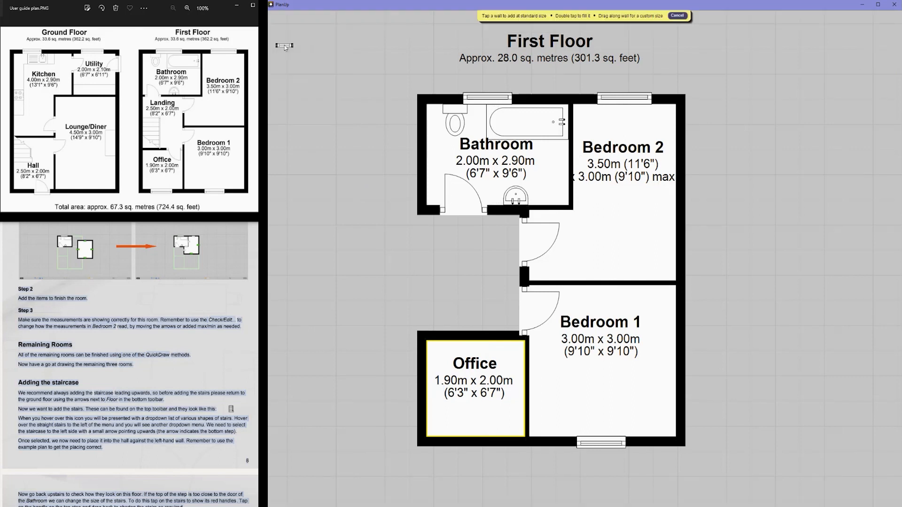
{"action": "double_click", "coordinate": [451, 443]}
{"action": "left_click_drag", "start_coordinate": [450, 444], "coordinate": [494, 442]}
{"action": "mouse_move", "coordinate": [280, 25]}
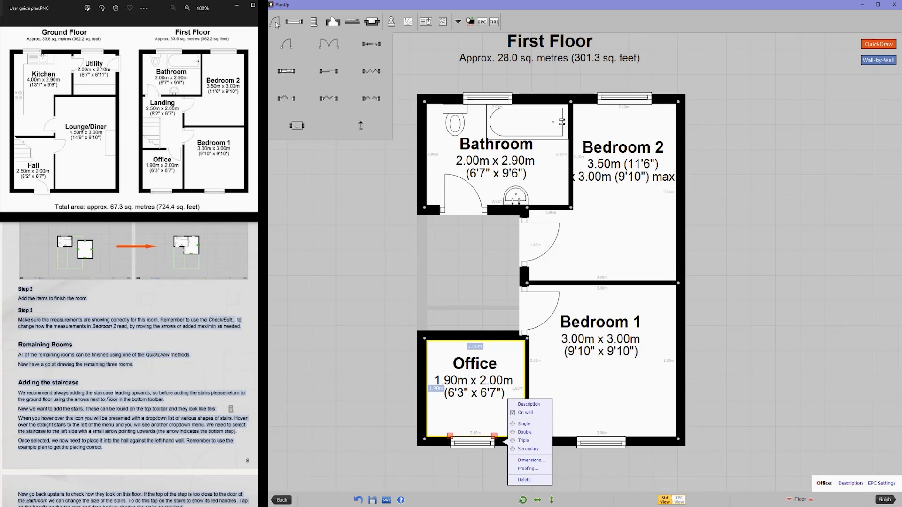
{"action": "left_click", "coordinate": [286, 47]}
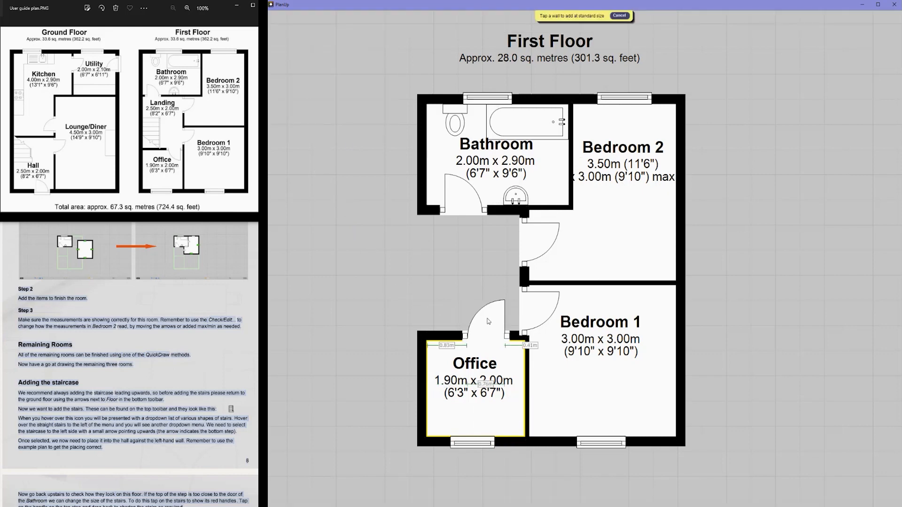
{"action": "left_click", "coordinate": [492, 357]}
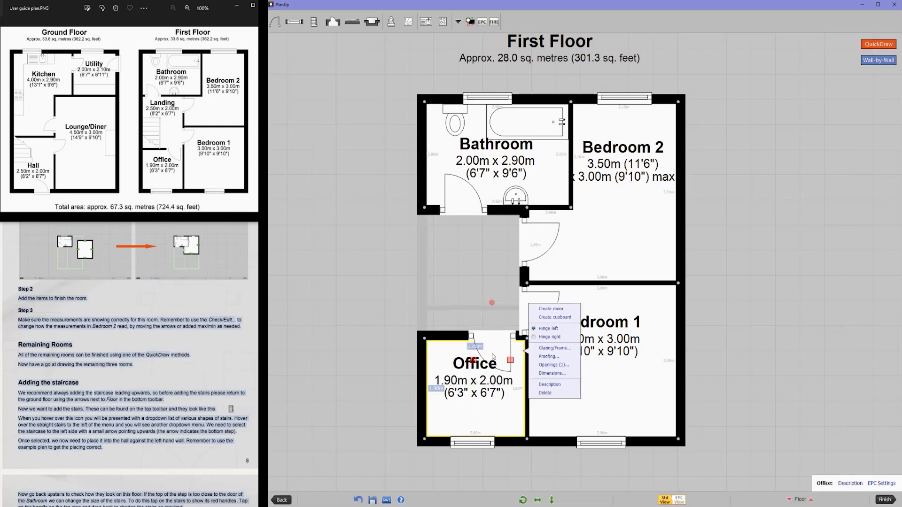
{"action": "left_click", "coordinate": [460, 302]}
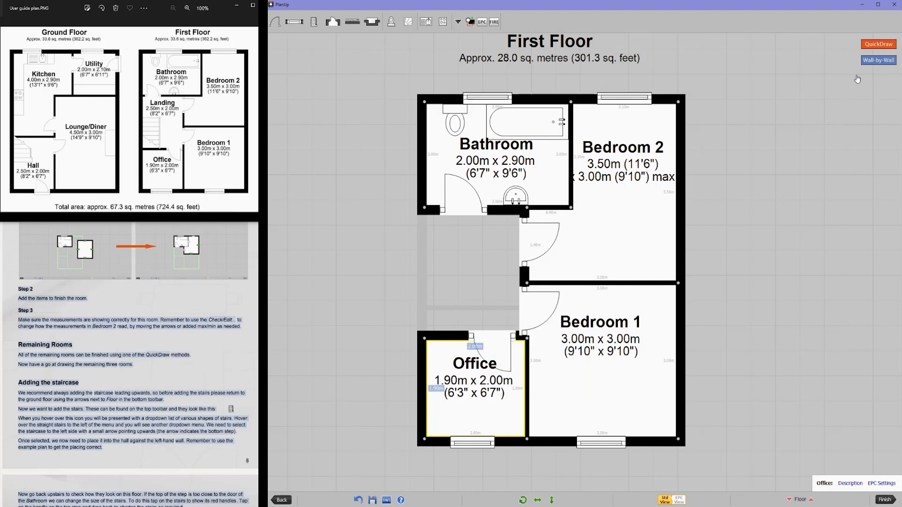
QuickDraw a 2.50m x 2.00m room filling the gap between the Bathroom and the Office, and name it Landing
{"action": "left_click", "coordinate": [874, 45]}
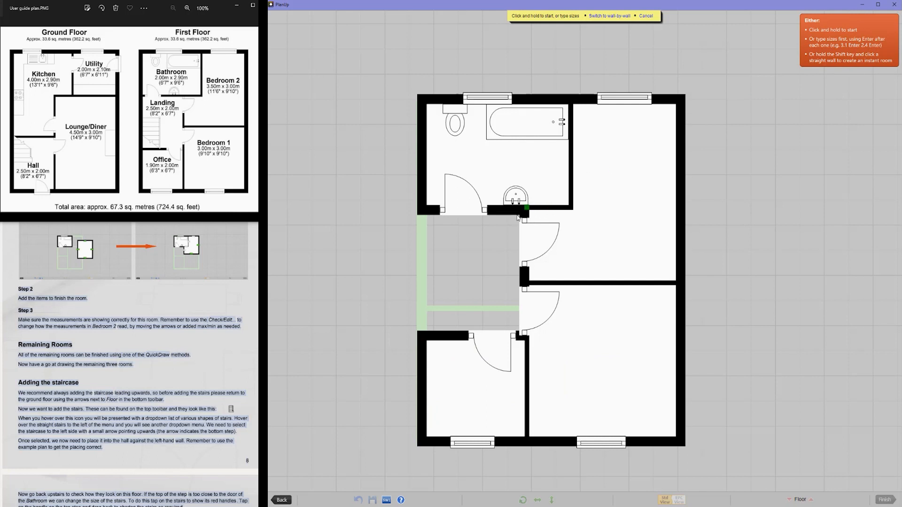
{"action": "left_click_drag", "start_coordinate": [525, 208], "coordinate": [421, 347]}
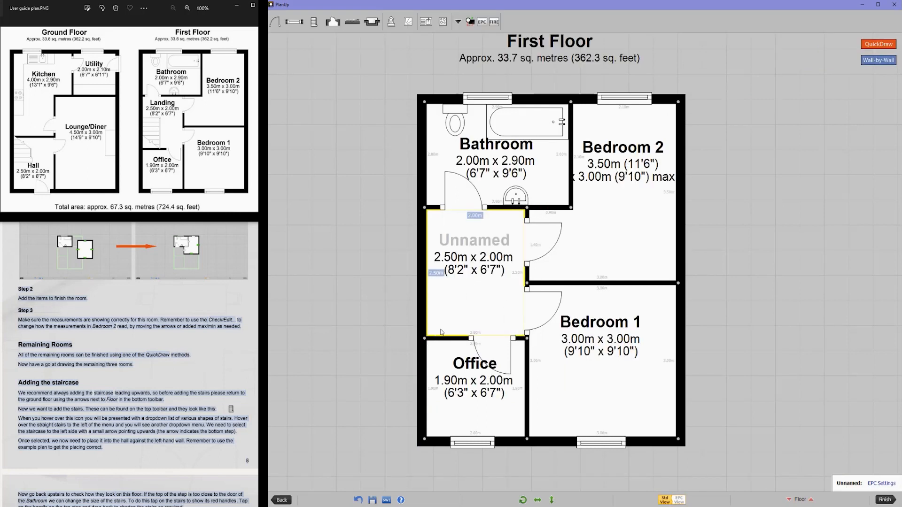
{"action": "left_click", "coordinate": [479, 242]}
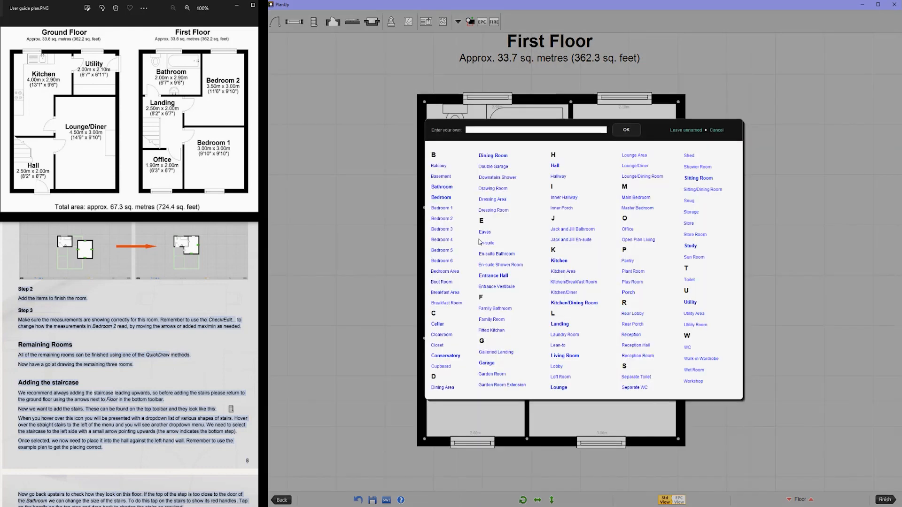
{"action": "left_click", "coordinate": [559, 324]}
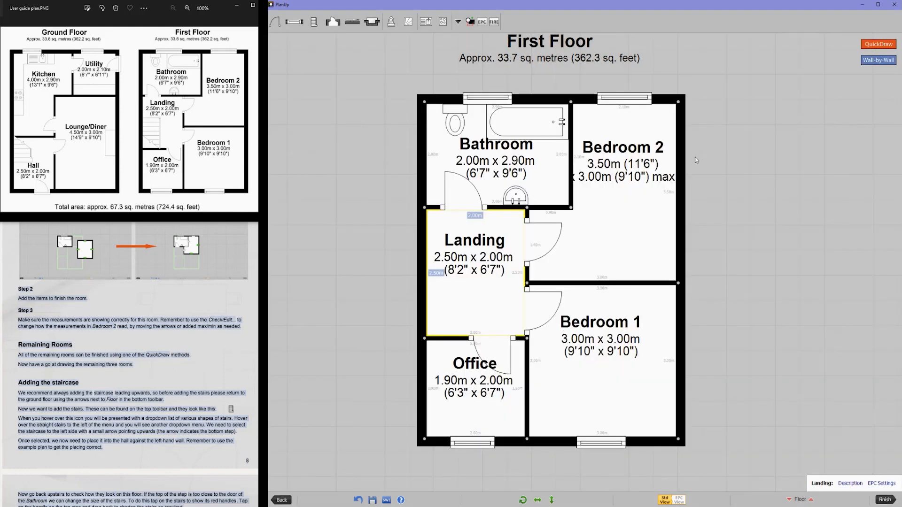
Move the Bedroom 2 label down into the room's wider part and the Bedroom 1 label below the middle of its room
{"action": "left_click_drag", "start_coordinate": [630, 175], "coordinate": [621, 238]}
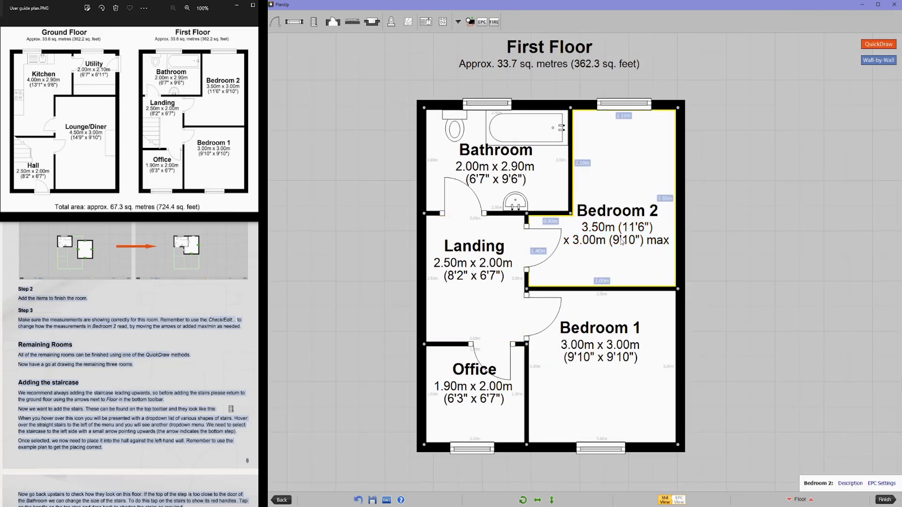
{"action": "left_click", "coordinate": [609, 347]}
{"action": "left_click_drag", "start_coordinate": [609, 347], "coordinate": [611, 383]}
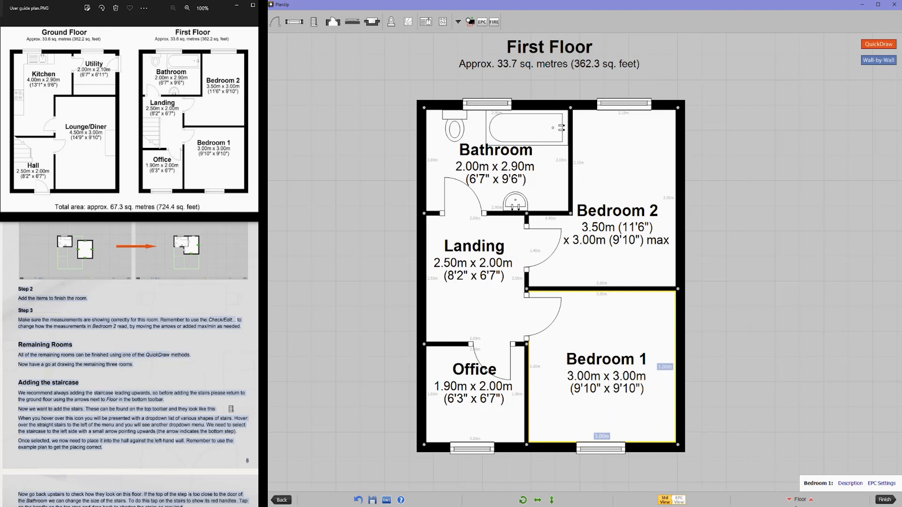
On the Ground Floor, place a straight staircase leading upwards in the Hall against its left-hand wall
{"action": "left_click", "coordinate": [791, 501]}
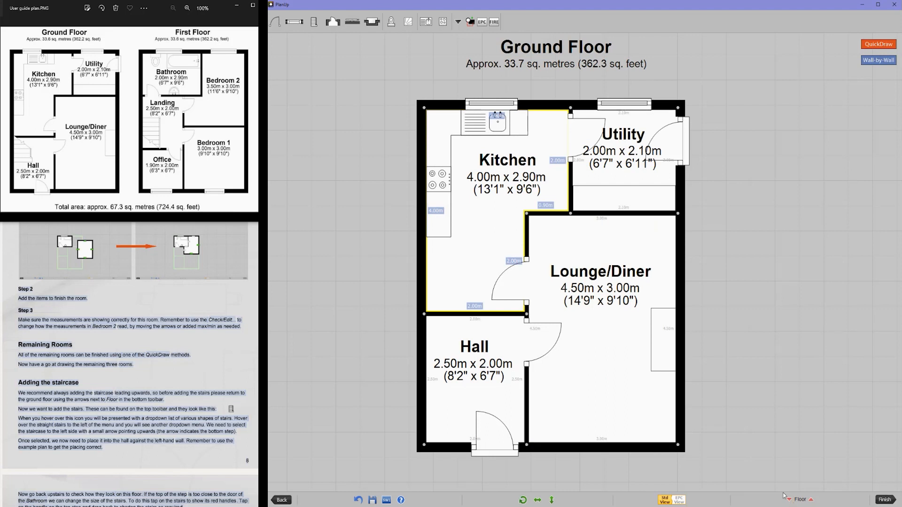
{"action": "mouse_move", "coordinate": [315, 24]}
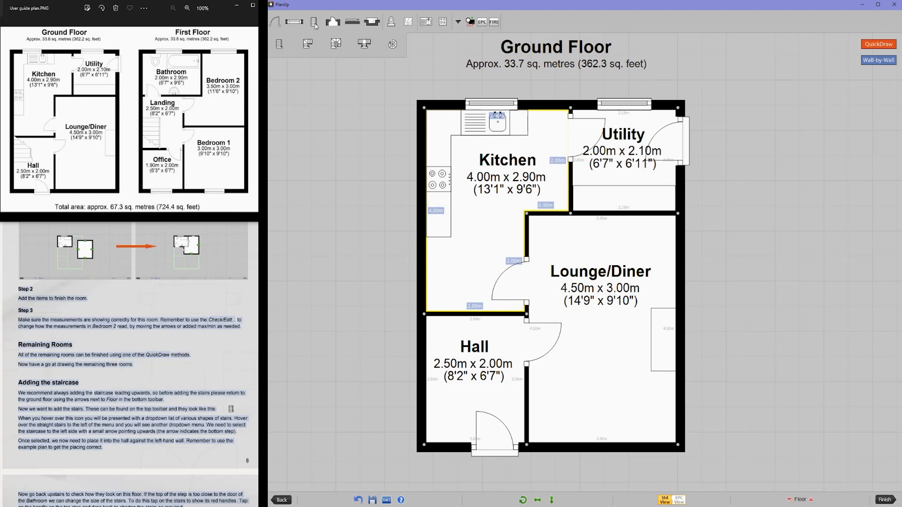
{"action": "mouse_move", "coordinate": [279, 47]}
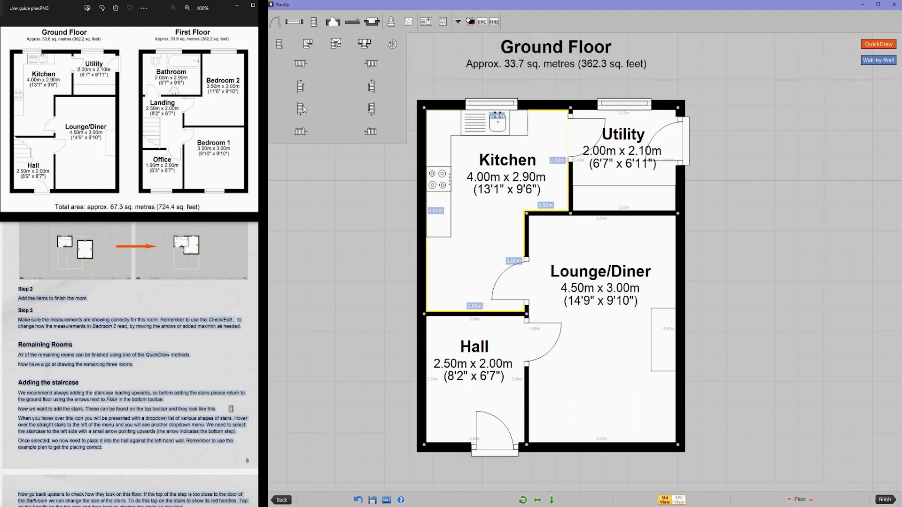
{"action": "left_click", "coordinate": [302, 109]}
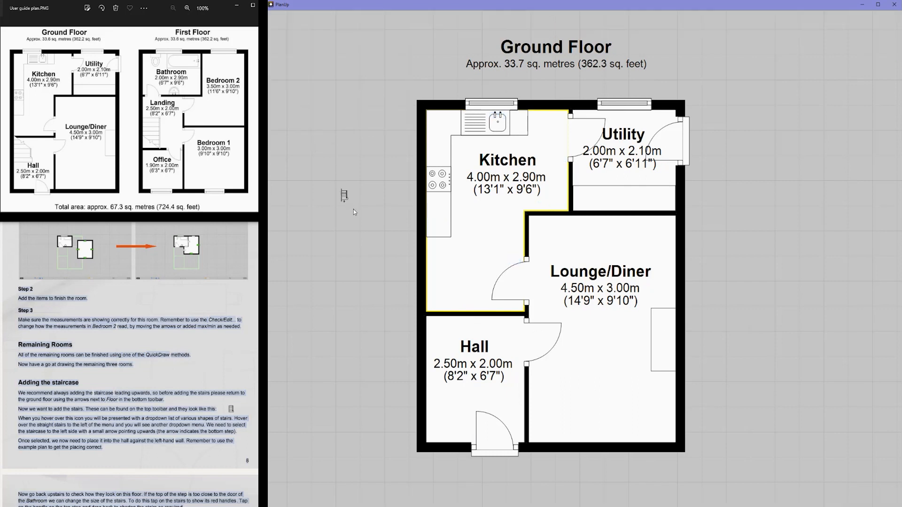
{"action": "mouse_move", "coordinate": [445, 383]}
{"action": "left_mouse_down"}
{"action": "mouse_move", "coordinate": [443, 403]}
{"action": "mouse_move", "coordinate": [439, 372]}
{"action": "left_mouse_up"}
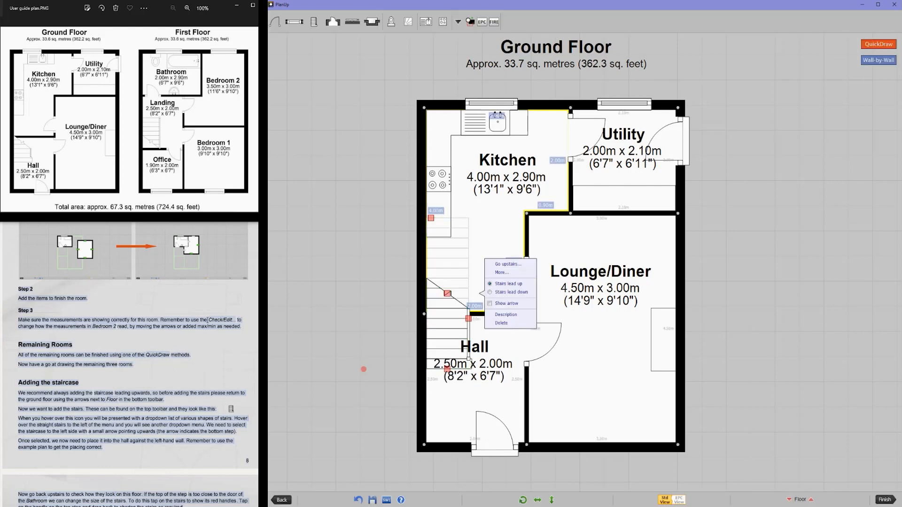
Following the guide, shorten the stairs on the First Floor by pulling the top step down the Landing, clear of the Bathroom door
{"action": "scroll", "coordinate": [204, 320], "scroll_direction": "down", "scroll_amount": 5}
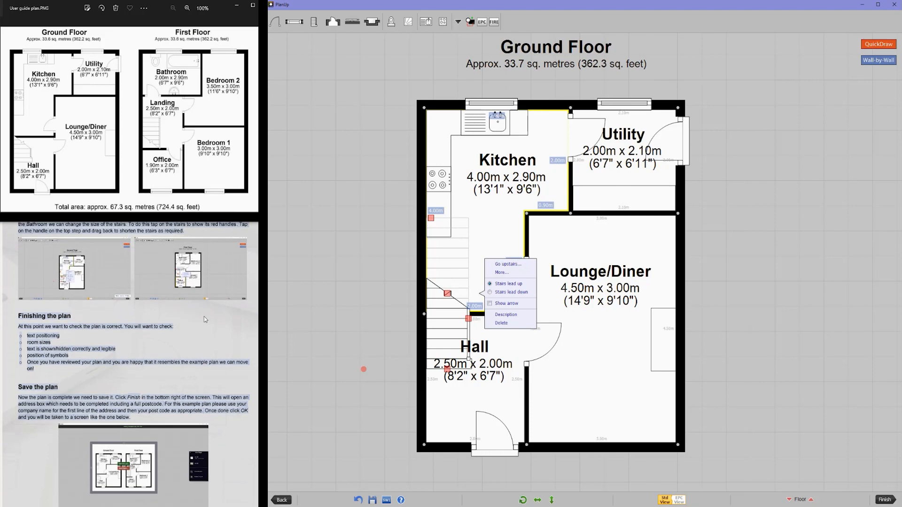
{"action": "scroll", "coordinate": [204, 320], "scroll_direction": "up", "scroll_amount": 1}
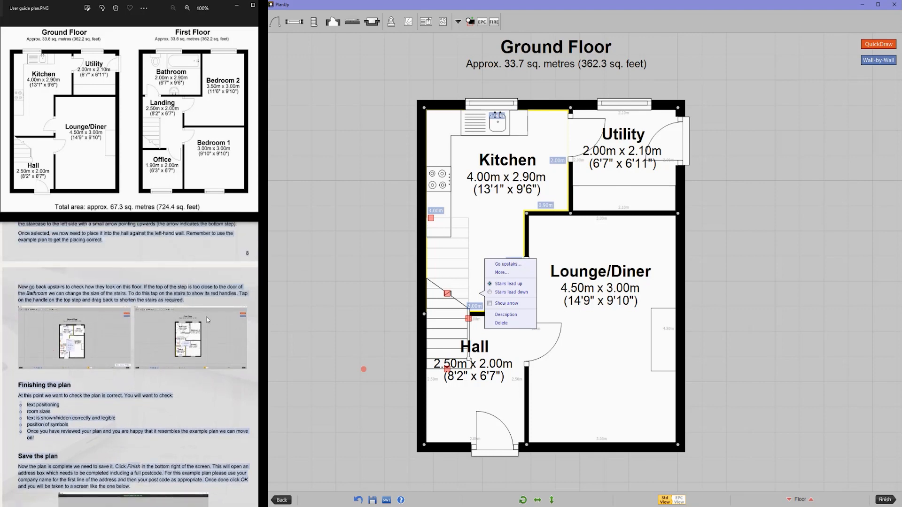
{"action": "left_click", "coordinate": [812, 502]}
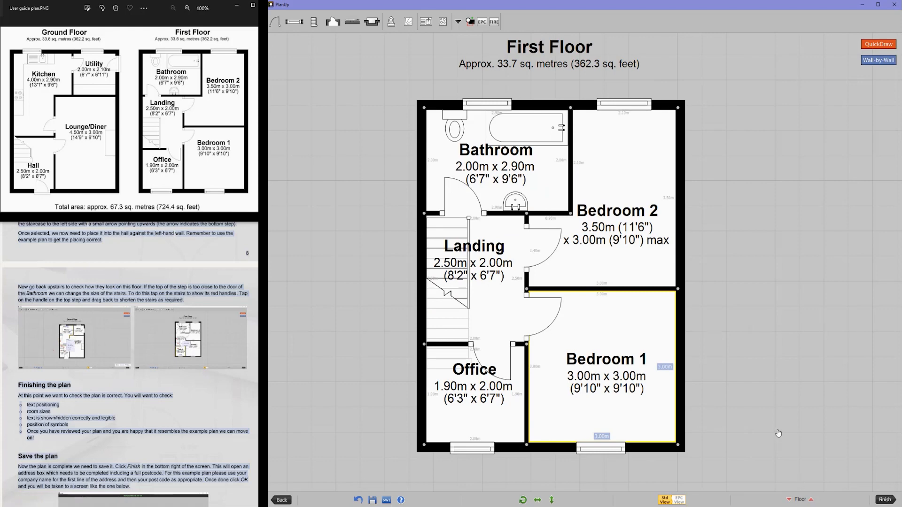
{"action": "left_click", "coordinate": [453, 234]}
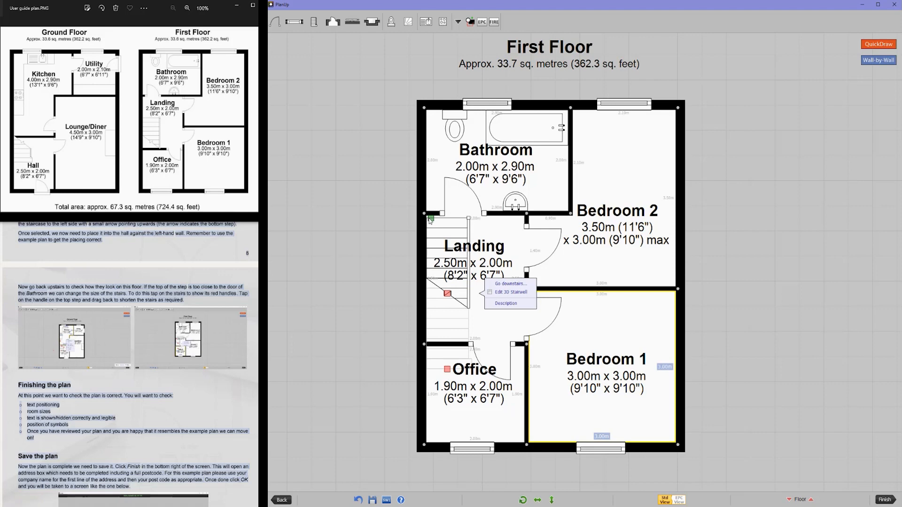
{"action": "left_click_drag", "start_coordinate": [430, 220], "coordinate": [429, 264]}
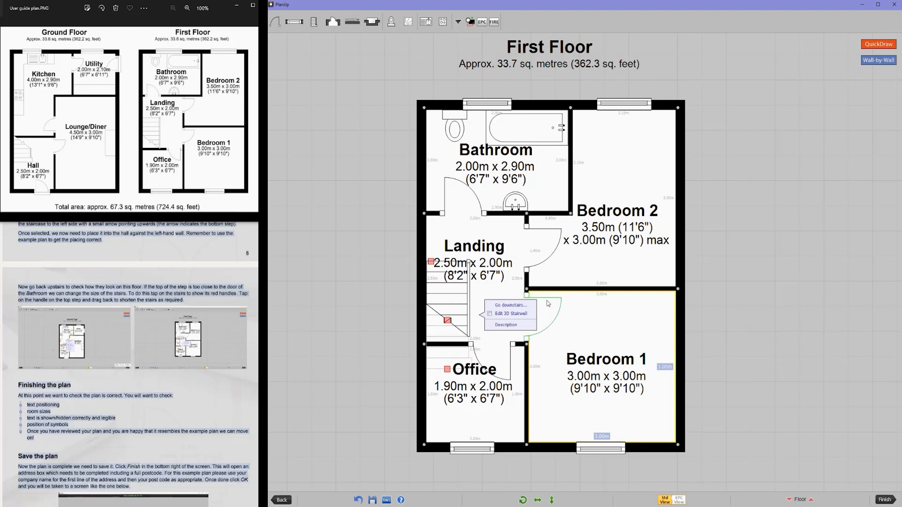
Reposition the Bedroom 1 label to the centre of its room and the Office label slightly lower, clear of the door
{"action": "left_click", "coordinate": [600, 332]}
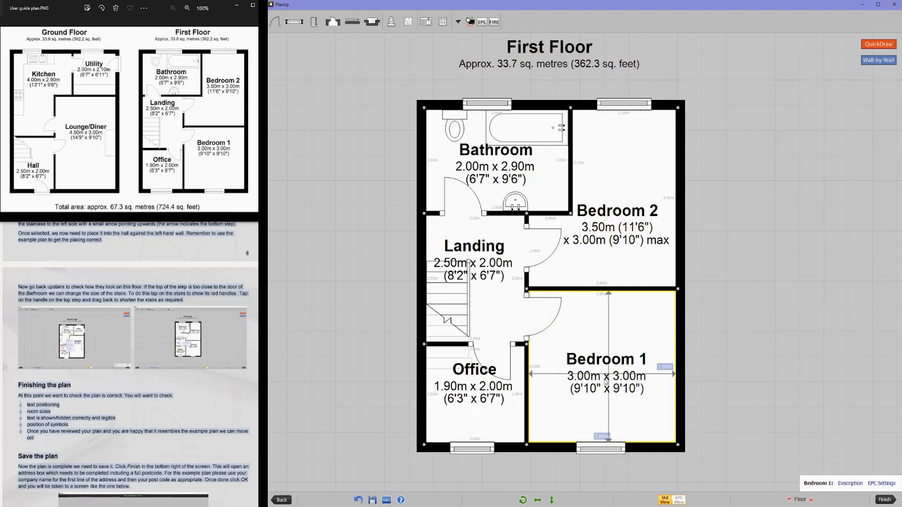
{"action": "left_click_drag", "start_coordinate": [605, 383], "coordinate": [600, 375]}
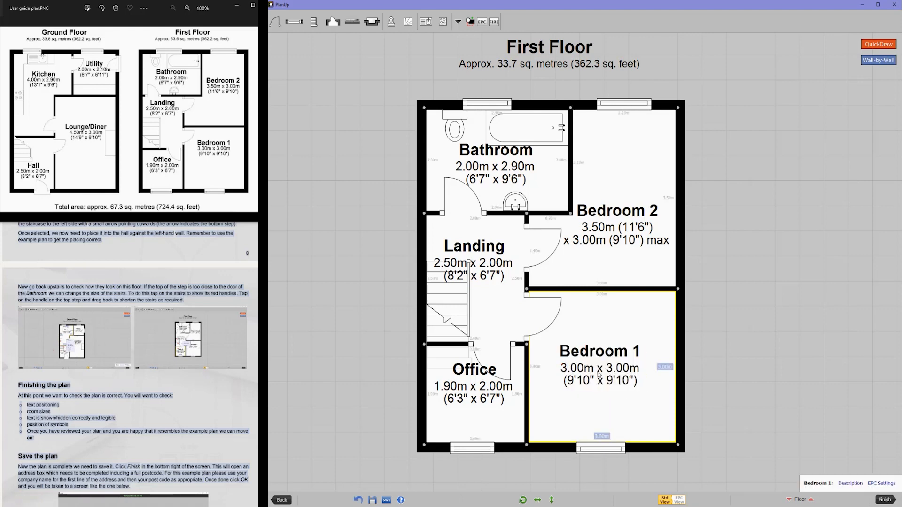
{"action": "left_click", "coordinate": [479, 395]}
{"action": "left_click_drag", "start_coordinate": [478, 393], "coordinate": [477, 403]}
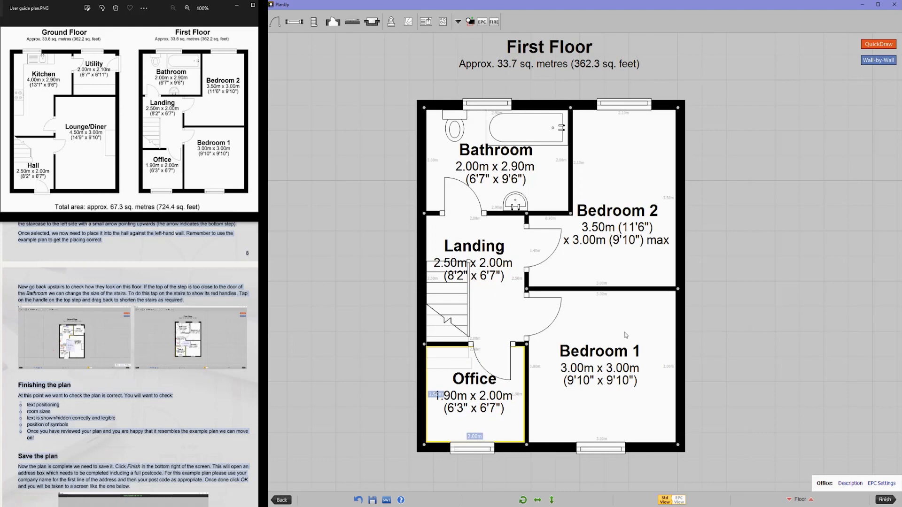
On the Ground Floor, move the Lounge/Diner label down slightly and the Hall label down, clear of the staircase
{"action": "left_click", "coordinate": [789, 501]}
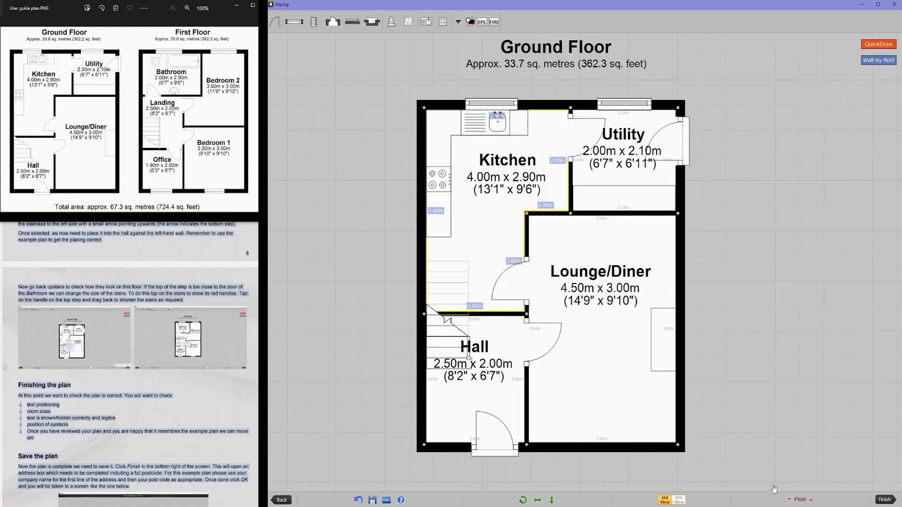
{"action": "left_click", "coordinate": [606, 300]}
{"action": "left_click_drag", "start_coordinate": [603, 295], "coordinate": [602, 320]}
{"action": "left_click", "coordinate": [493, 376]}
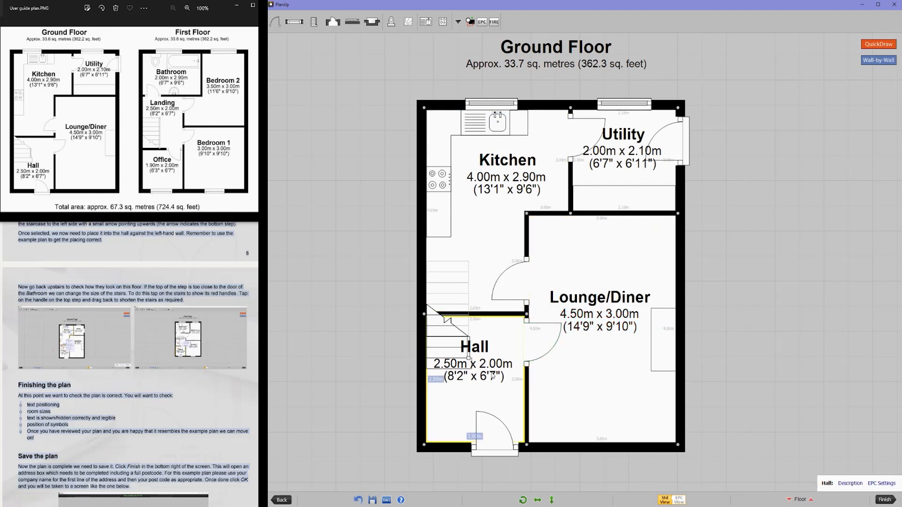
{"action": "left_click_drag", "start_coordinate": [487, 374], "coordinate": [487, 403]}
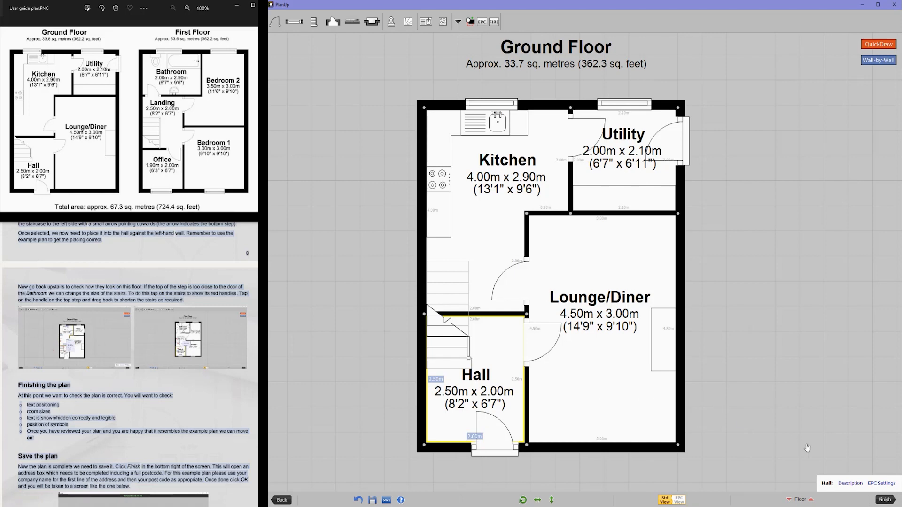
Finish the plan and save it with Example Plan as the first address line and the placeholder postcode
{"action": "left_click", "coordinate": [879, 501]}
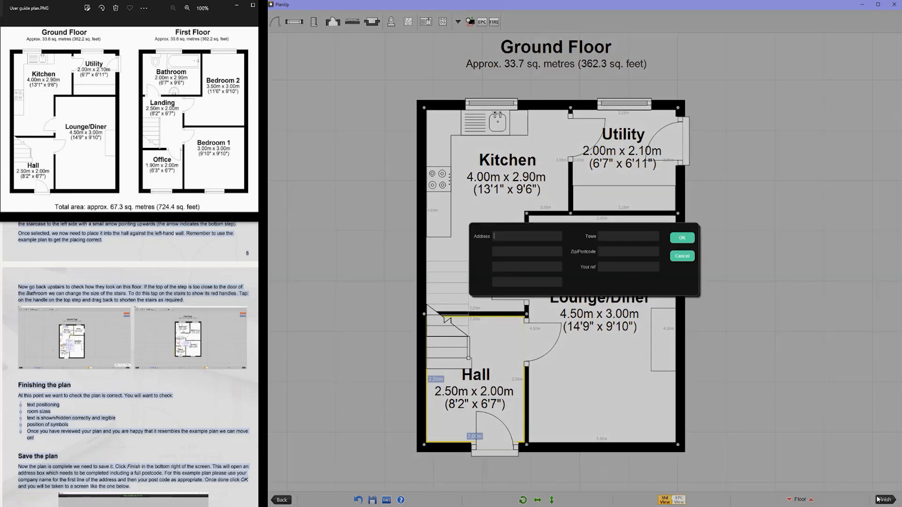
{"action": "type", "text": "Exa"}
{"action": "type", "text": "mp"}
{"action": "type", "text": "le Pla"}
{"action": "type", "text": "AA11AA"}
{"action": "left_click", "coordinate": [680, 240]}
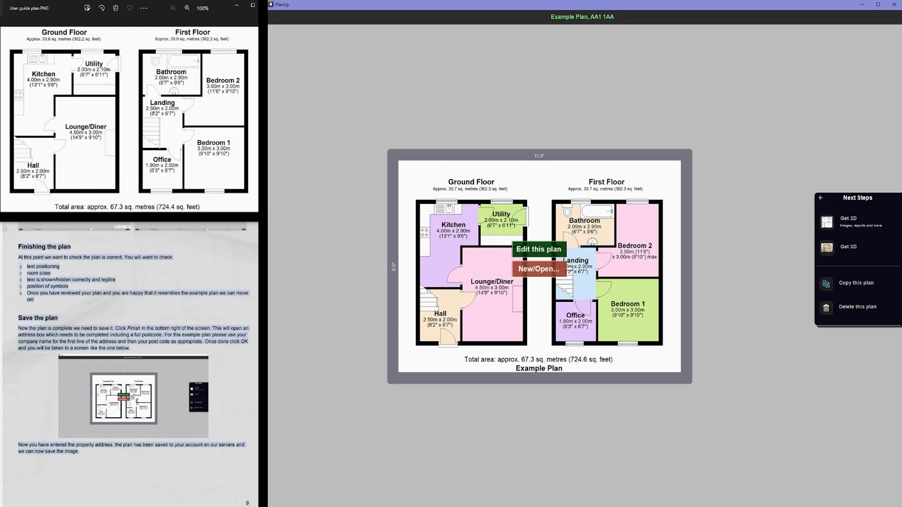
Following the guide's image customisation, try the Black and Gold colour scheme for the 2D image and settle on Black and White
{"action": "scroll", "coordinate": [139, 436], "scroll_direction": "down", "scroll_amount": 6}
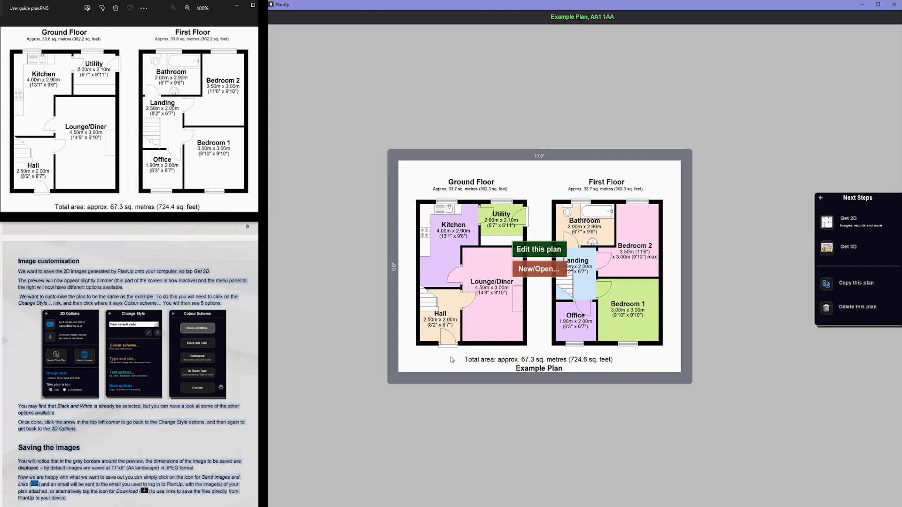
{"action": "left_click", "coordinate": [827, 223]}
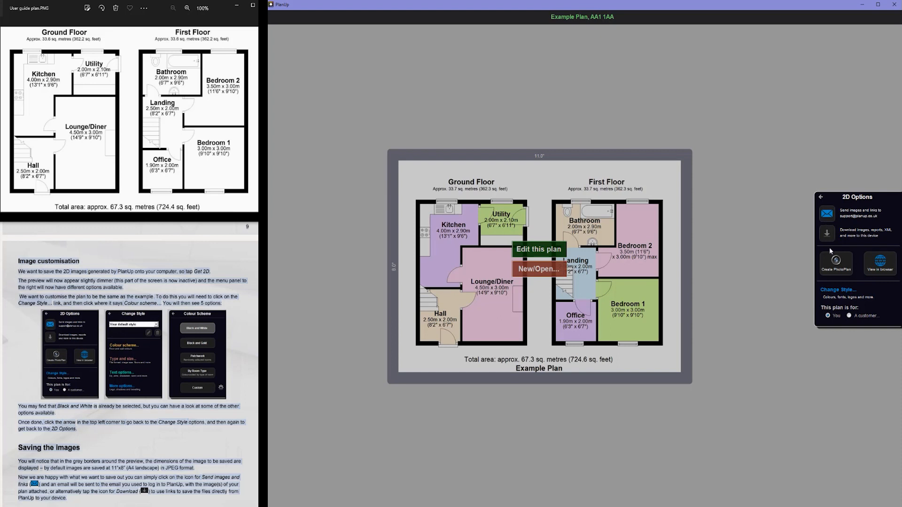
{"action": "left_click", "coordinate": [831, 291]}
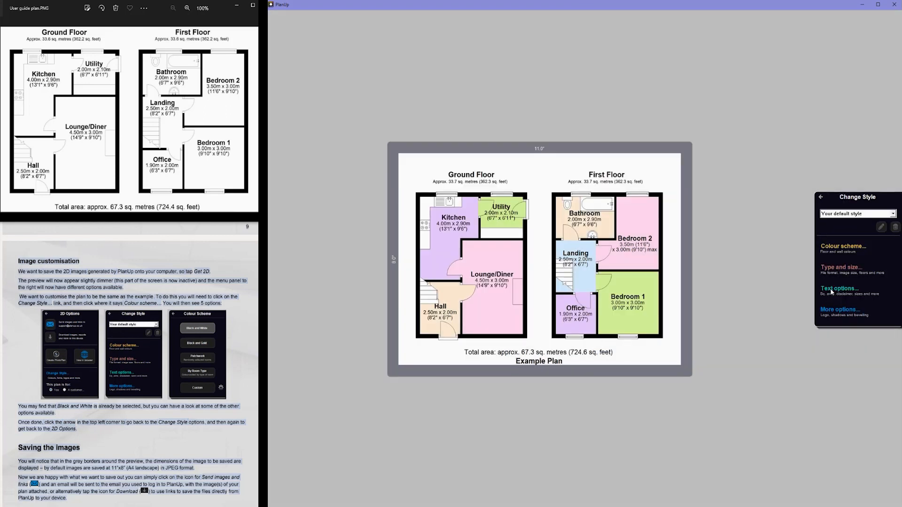
{"action": "left_click", "coordinate": [838, 248]}
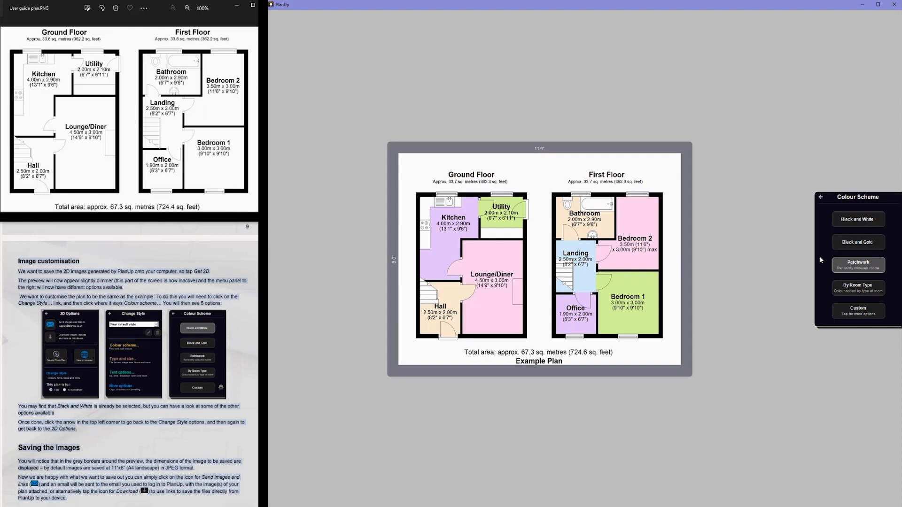
{"action": "left_click", "coordinate": [853, 243]}
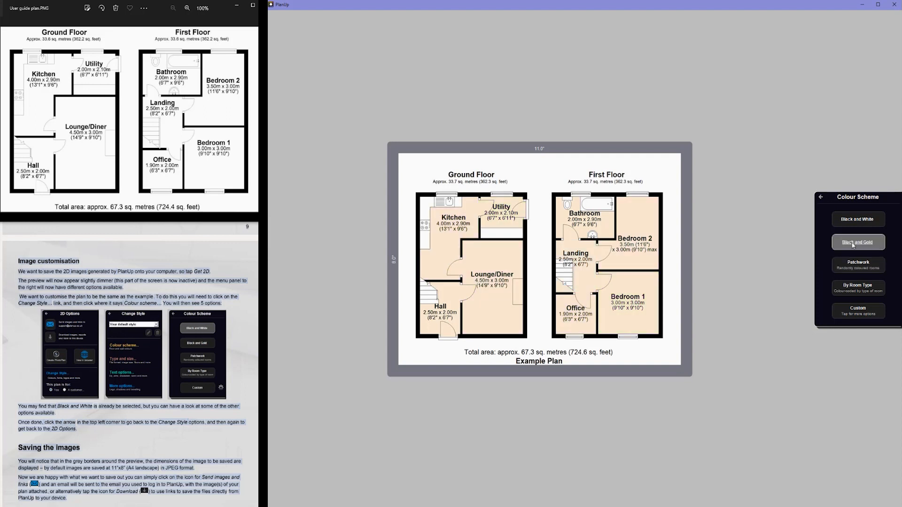
{"action": "left_click", "coordinate": [851, 220]}
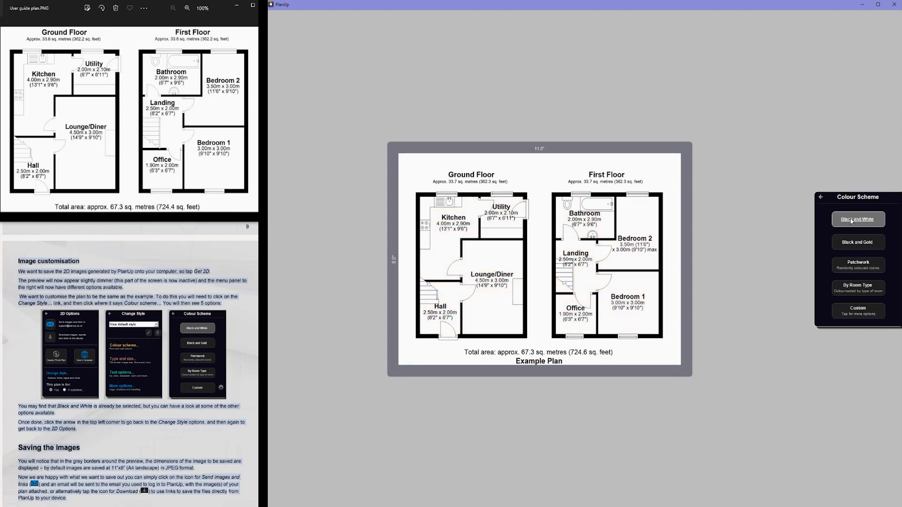
{"action": "left_click", "coordinate": [821, 198]}
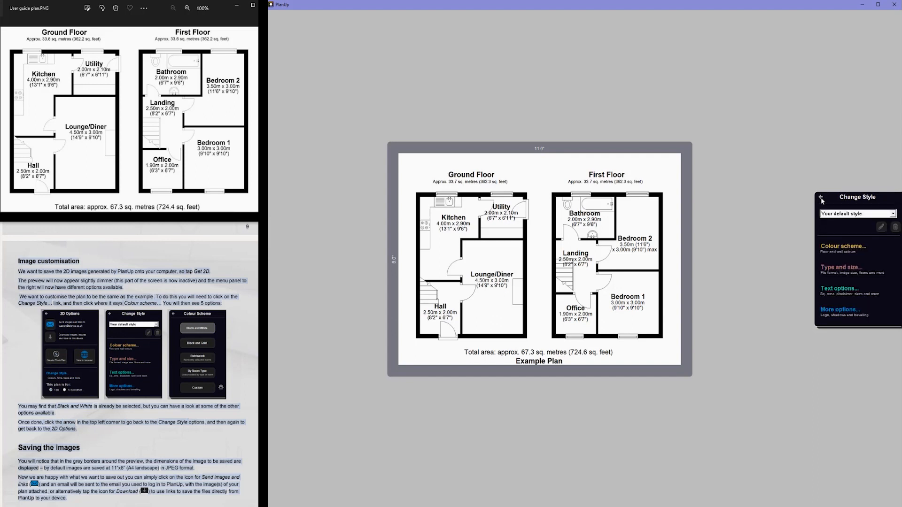
{"action": "left_click", "coordinate": [821, 198]}
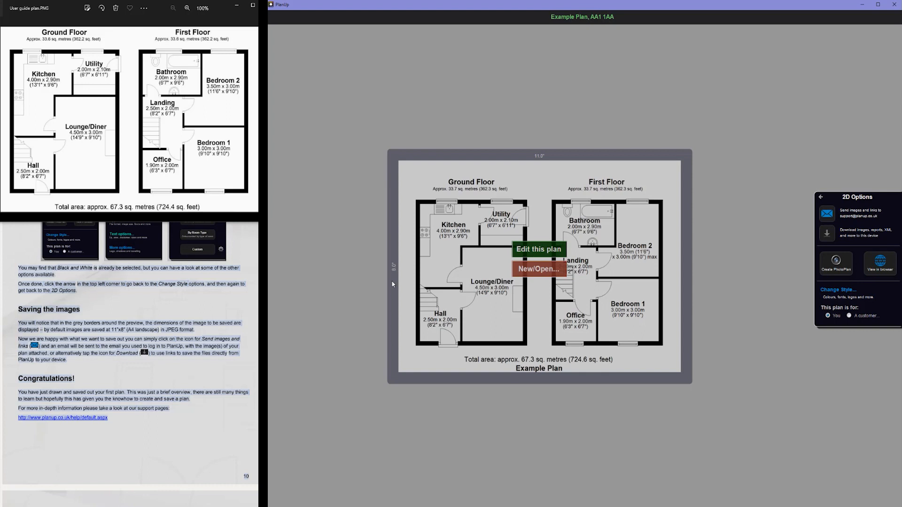
Download all floors on one image and save it as the JPEG file Example Plan - all floors.JPG
{"action": "left_click", "coordinate": [828, 233]}
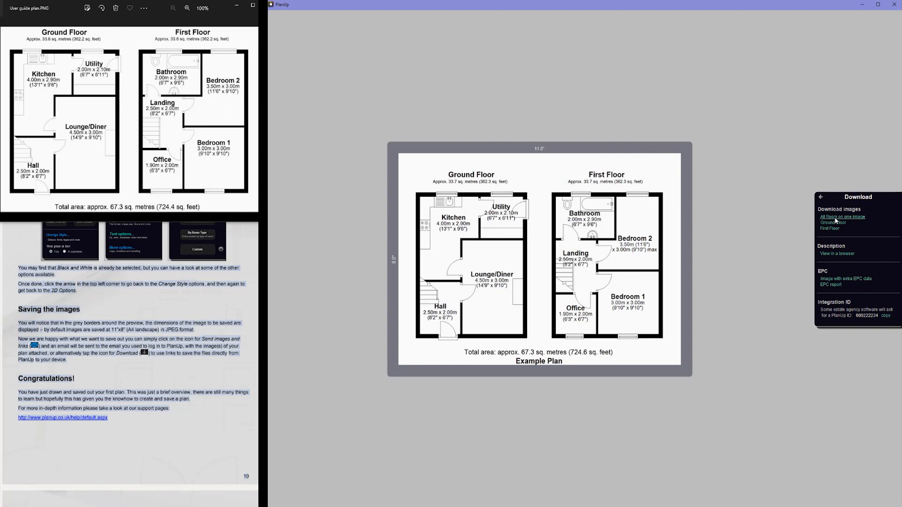
{"action": "left_click", "coordinate": [836, 218]}
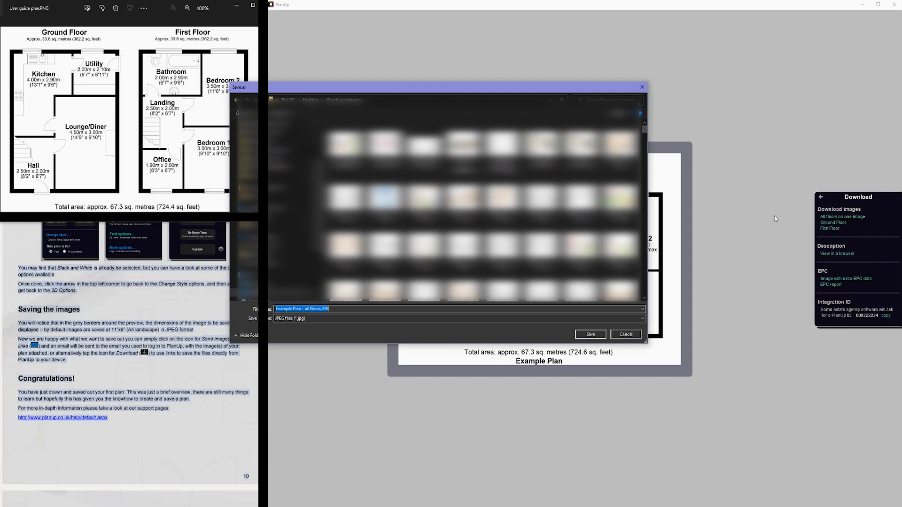
{"action": "left_click", "coordinate": [589, 335]}
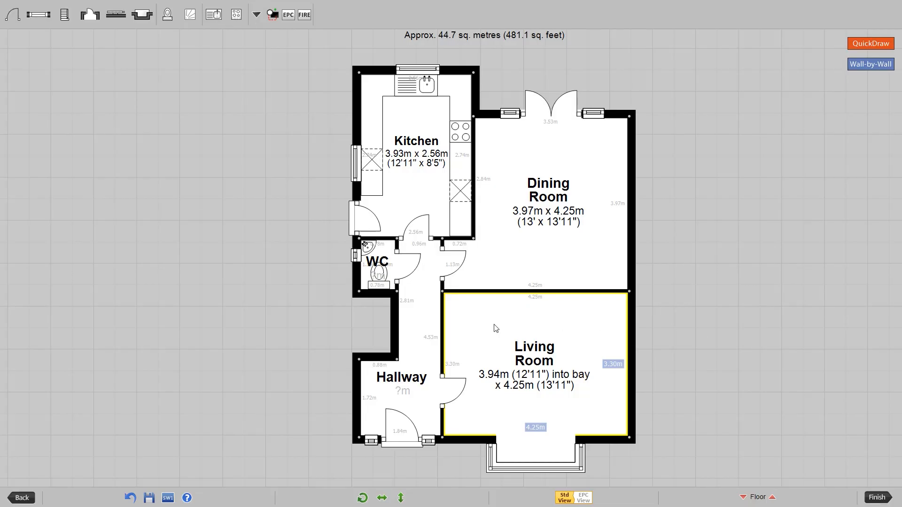
In the other house plan, draw a cupboard about 0.78 m by 1.48 m below the WC, with a frameless door opening to the Hallway
{"action": "left_click_drag", "start_coordinate": [358, 297], "coordinate": [393, 357]}
{"action": "key", "text": "d"}
{"action": "left_click", "coordinate": [405, 328]}
{"action": "left_click", "coordinate": [462, 315]}
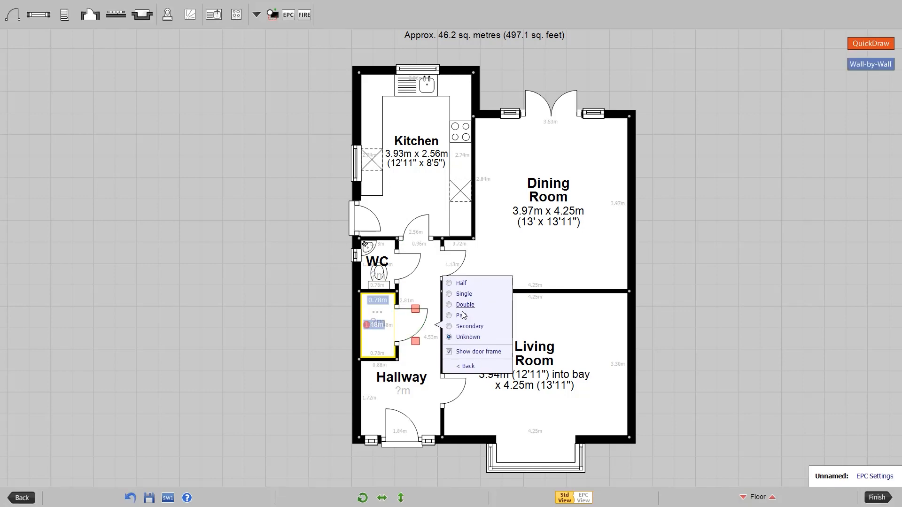
{"action": "left_click", "coordinate": [450, 353]}
On the First Floor, fill the empty space between the bedrooms and Bathroom with a room and name it Landing
{"action": "left_click", "coordinate": [772, 497]}
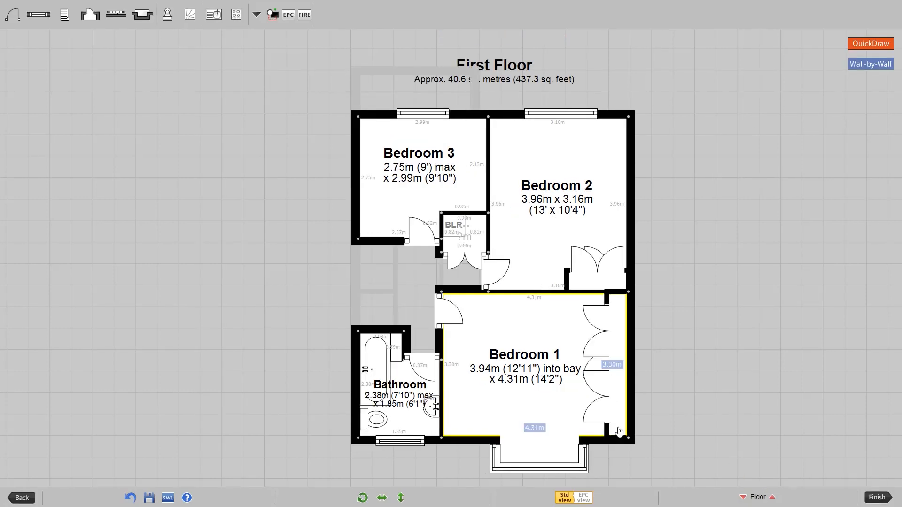
{"action": "key", "text": "q"}
{"action": "left_click_drag", "start_coordinate": [361, 251], "coordinate": [505, 376]}
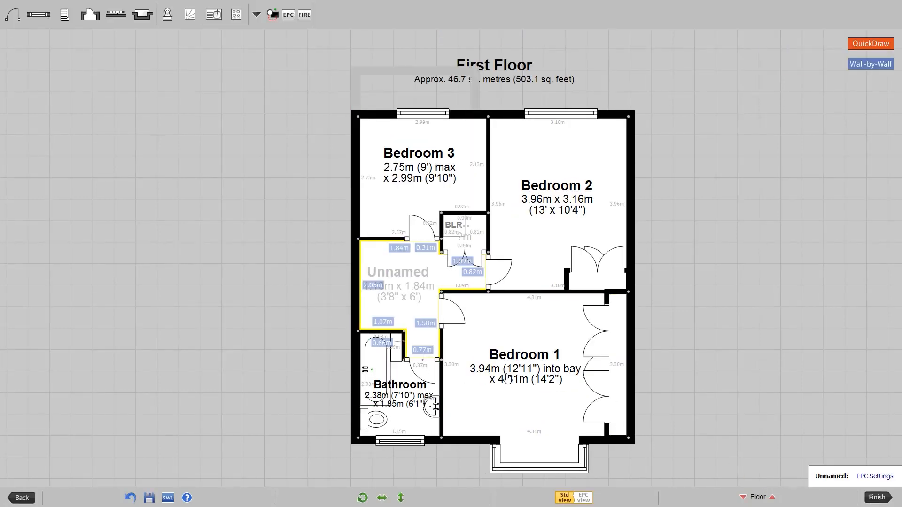
{"action": "left_click", "coordinate": [415, 276]}
{"action": "left_click", "coordinate": [418, 338]}
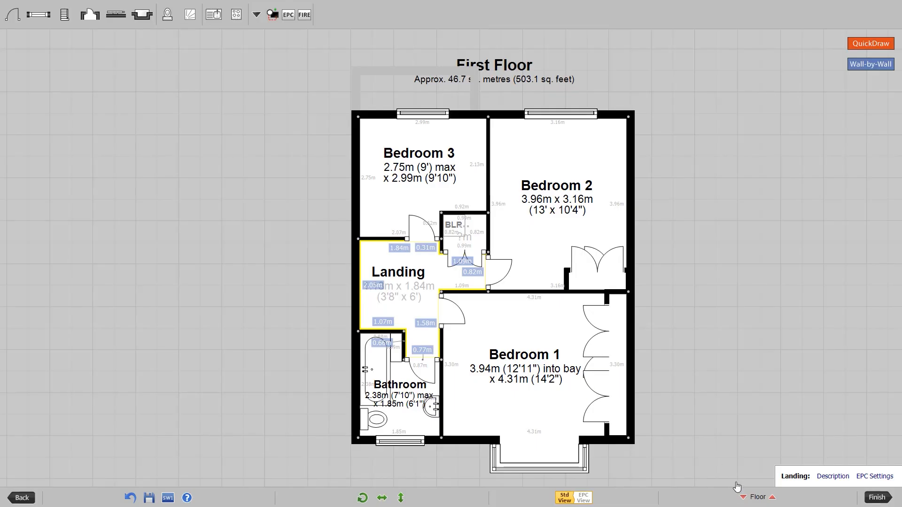
On the ground floor, place a turning staircase leading up against the Hallway's left-hand wall, over the cupboard
{"action": "left_click", "coordinate": [742, 497]}
{"action": "left_click", "coordinate": [63, 28]}
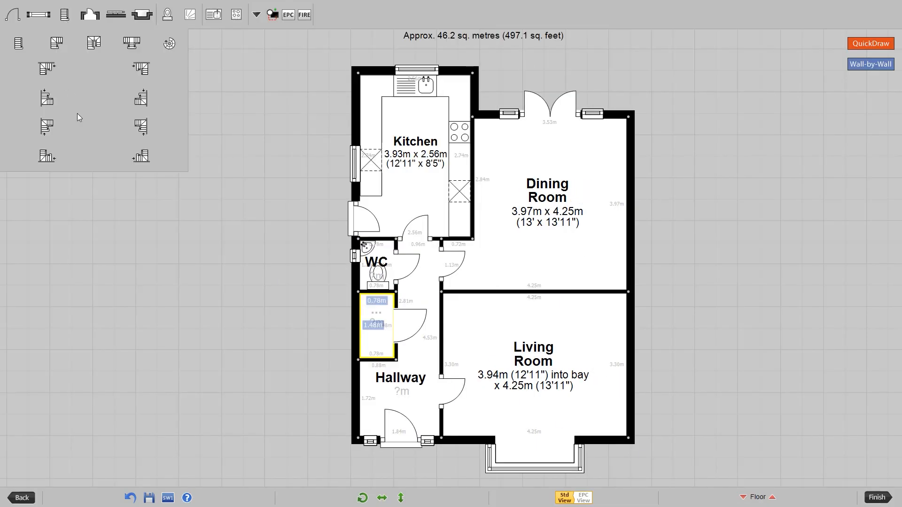
{"action": "left_click", "coordinate": [47, 128]}
{"action": "left_click", "coordinate": [378, 393]}
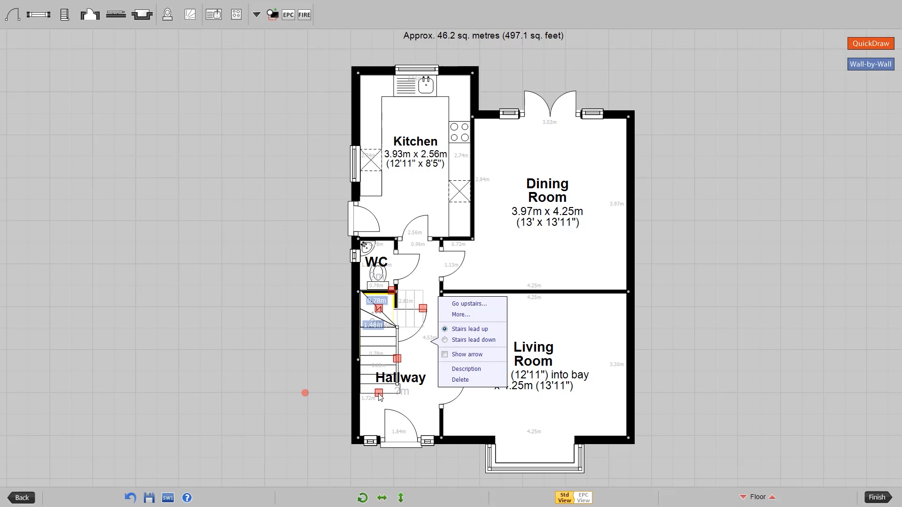
Follow the stairs up to the First Floor and pull in their top end on the Landing, clear of the Bedroom 3 door
{"action": "left_click", "coordinate": [469, 304]}
{"action": "left_click", "coordinate": [420, 258]}
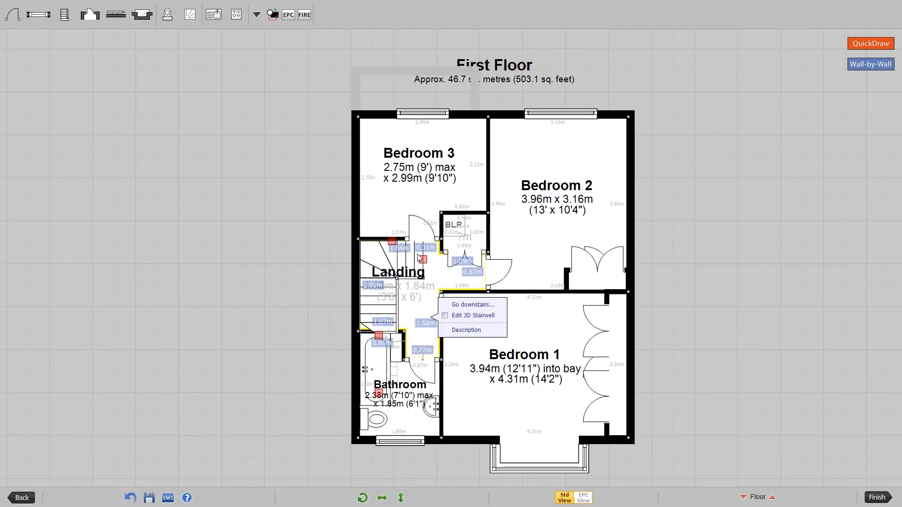
{"action": "left_click_drag", "start_coordinate": [421, 257], "coordinate": [407, 259]}
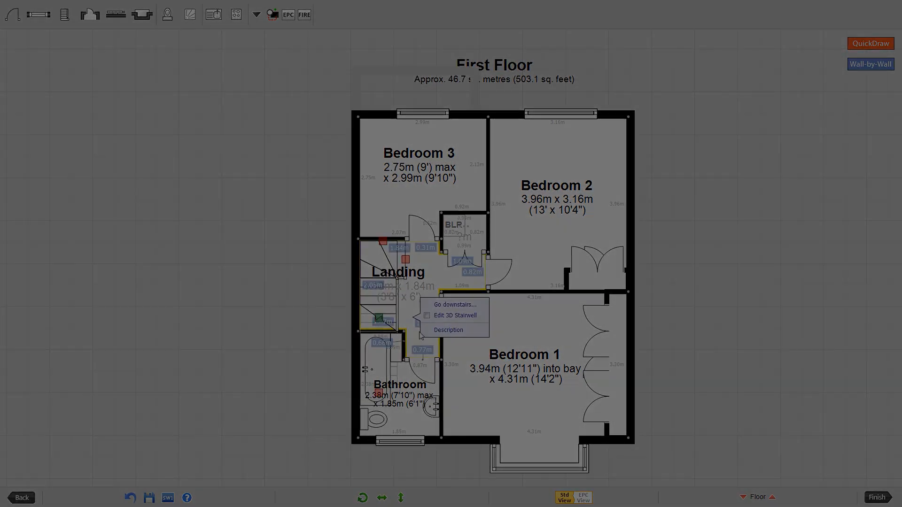